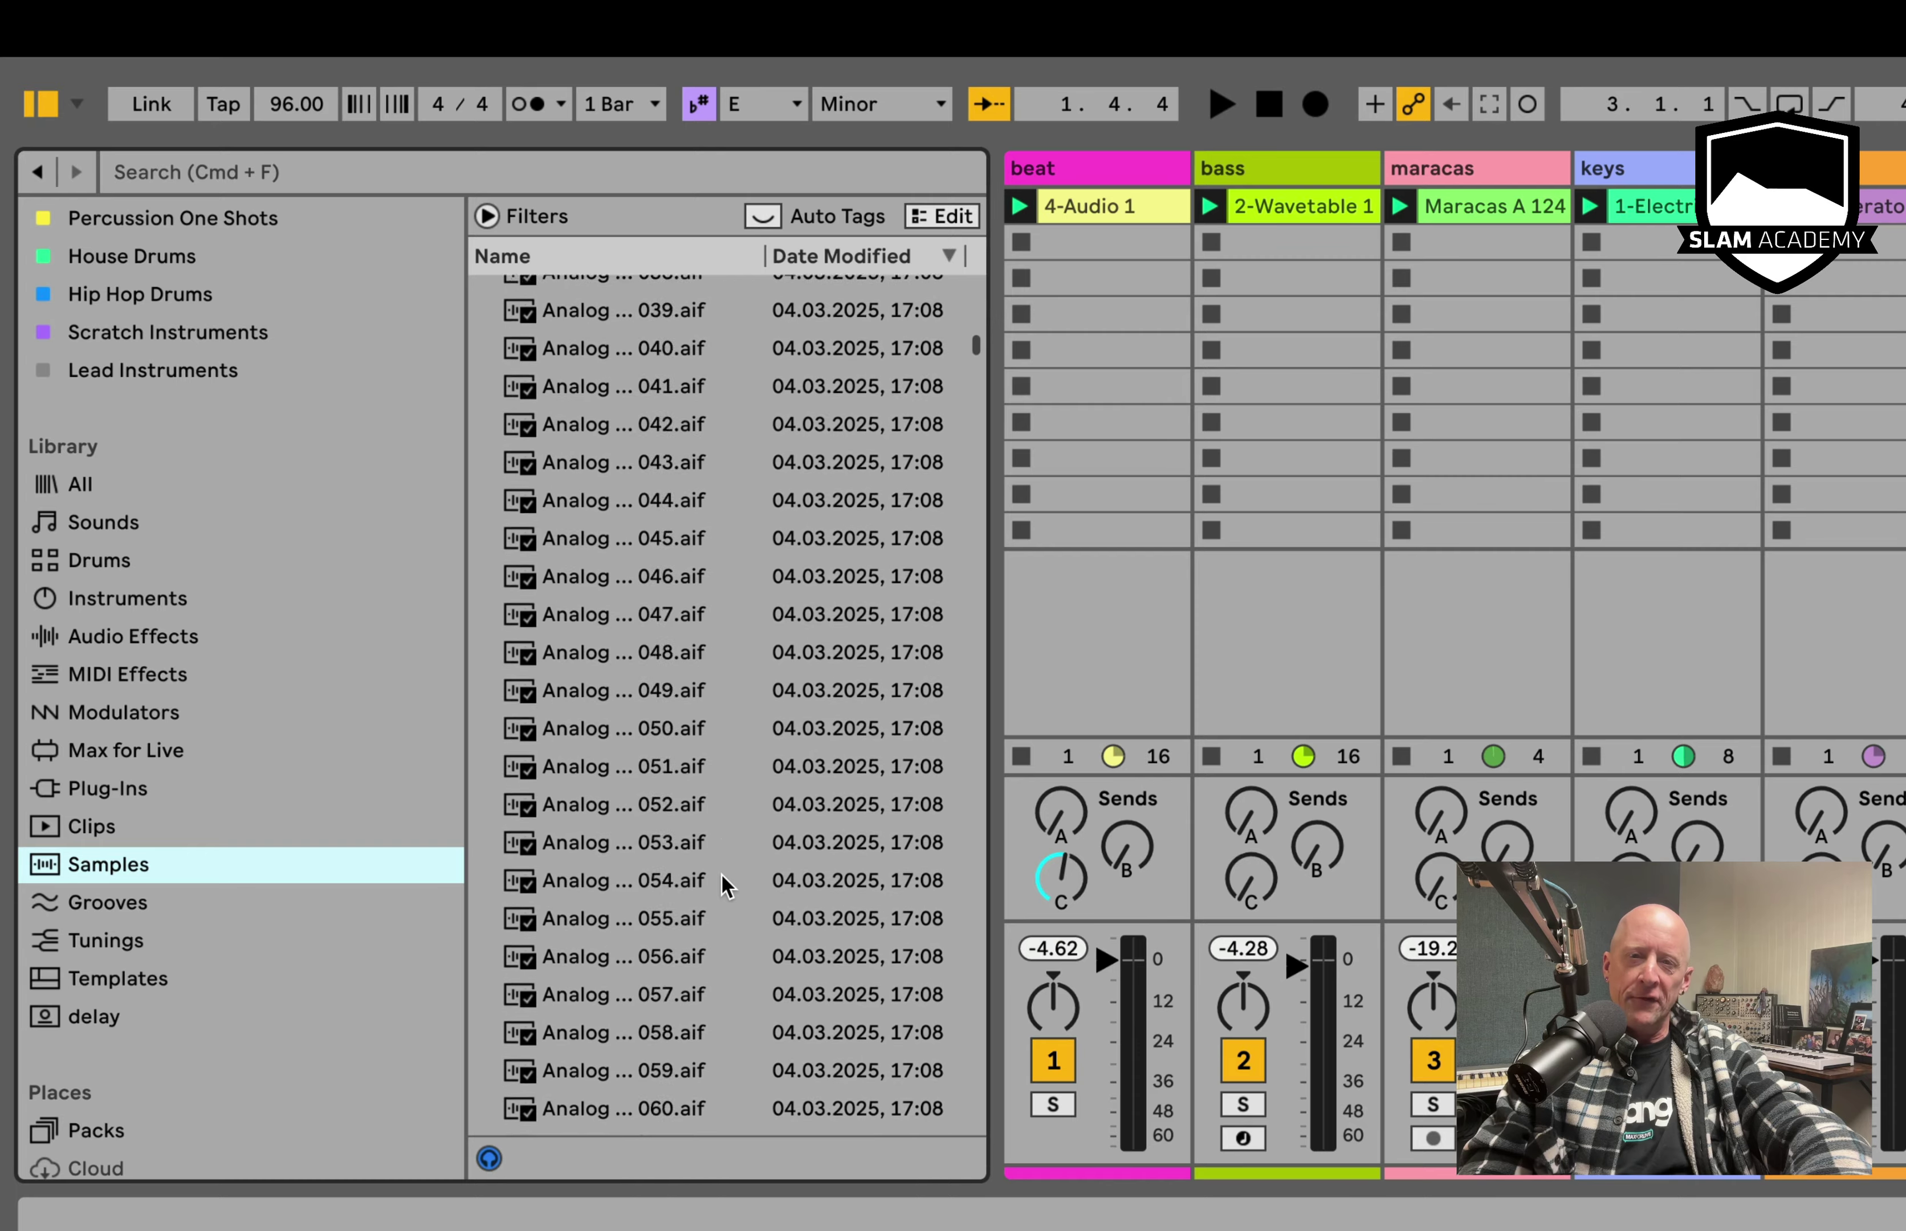
- Search the sample library for "ambience .wav" and browse the results
scroll(722, 875, "up", 20)
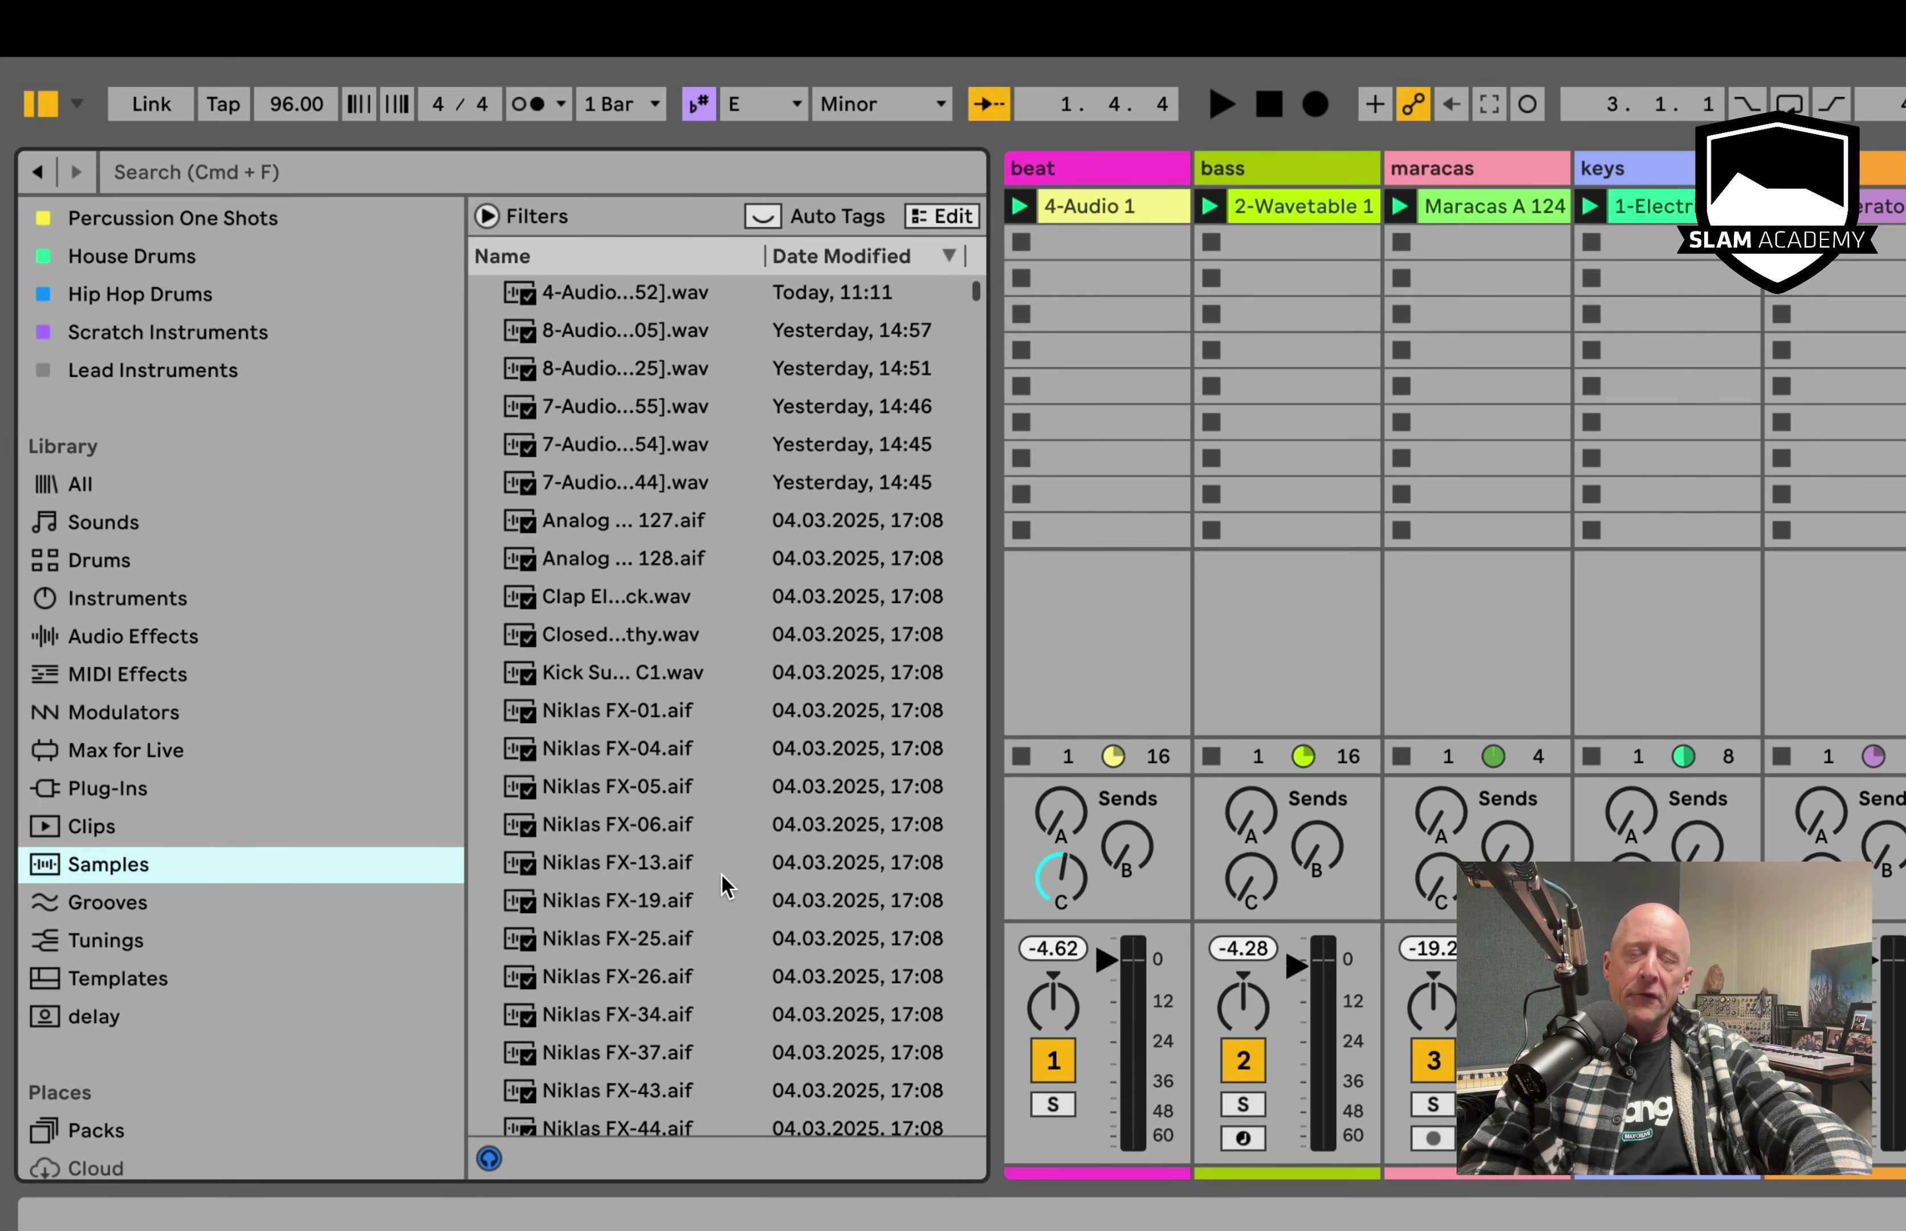
left_click(187, 159)
type("ambien")
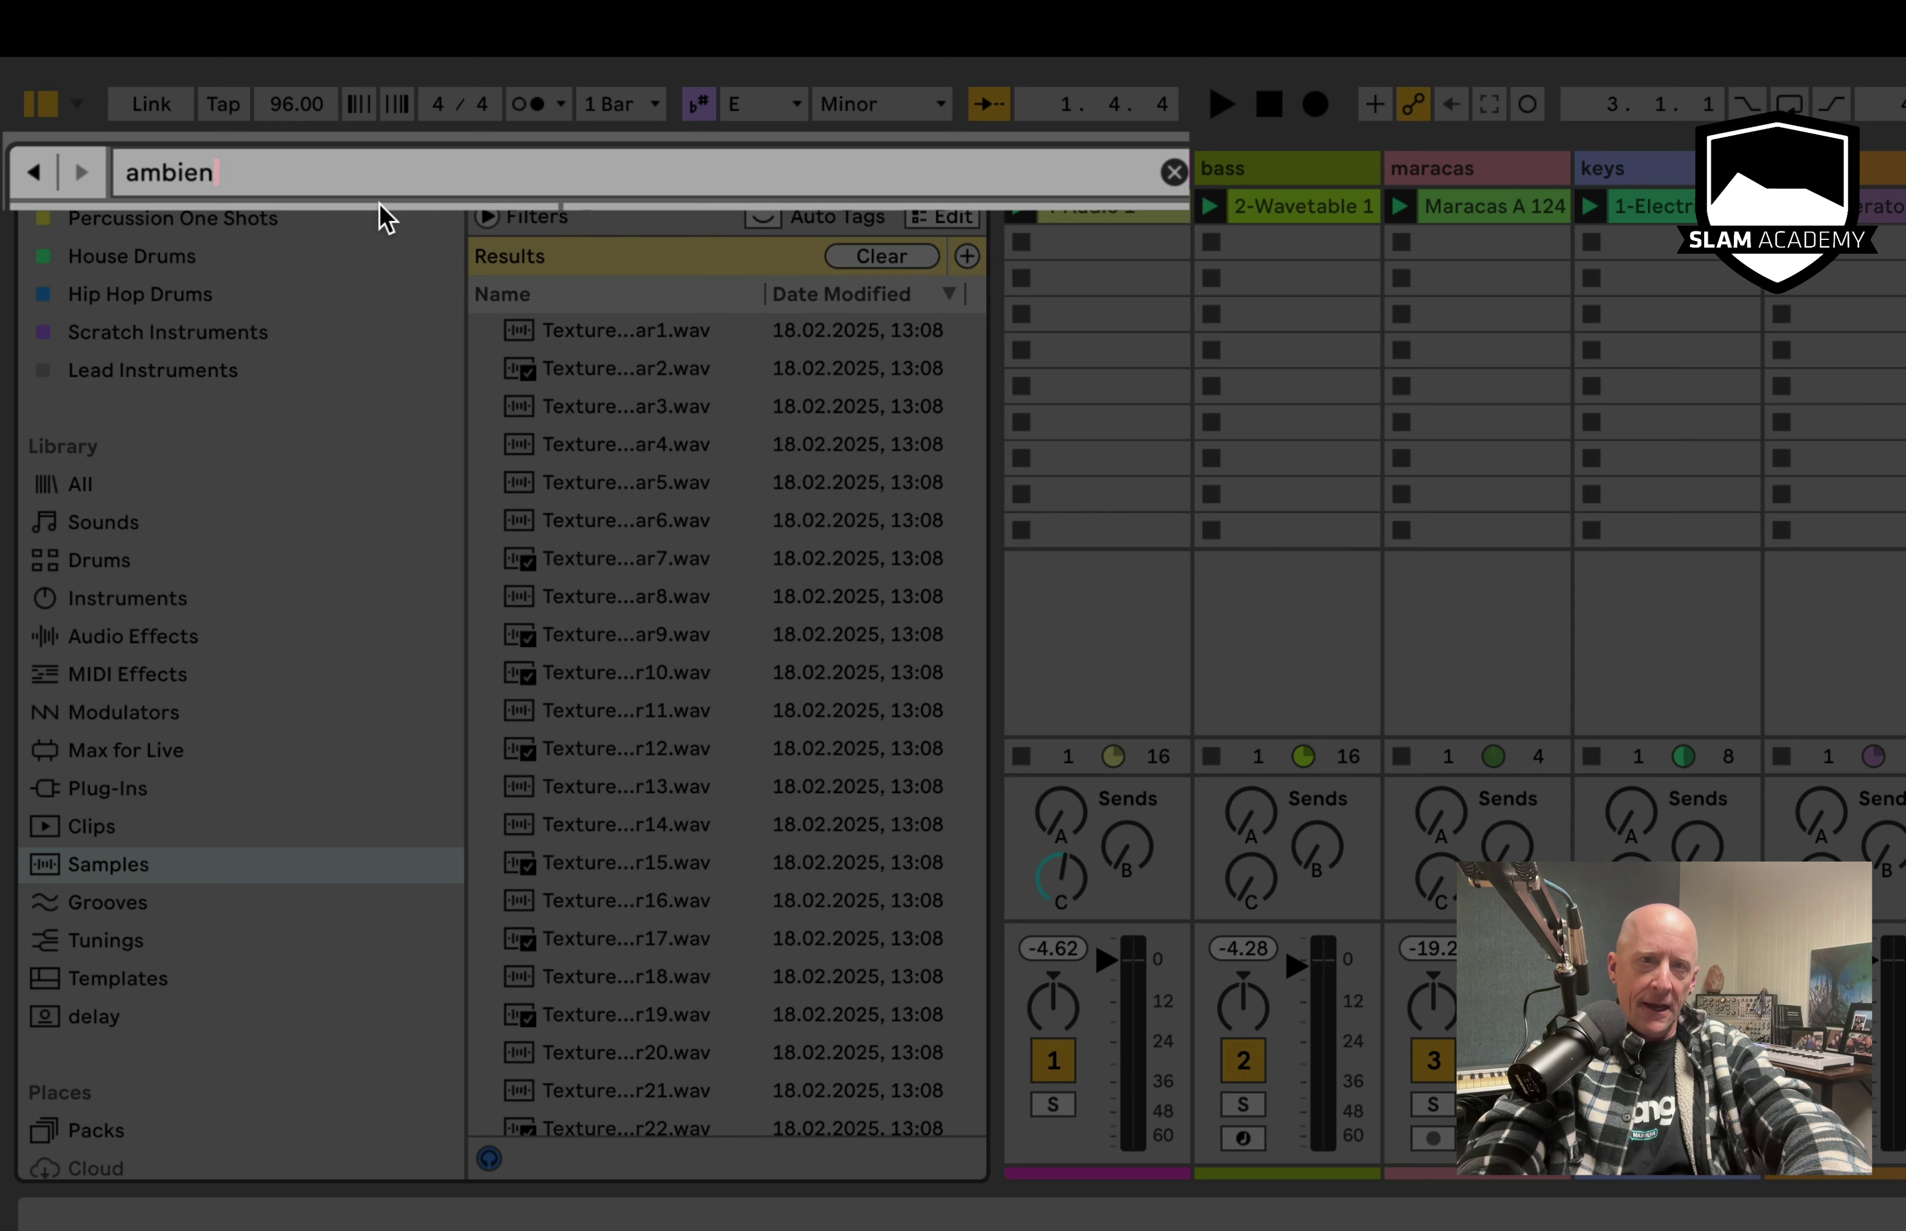
type("ce .wa")
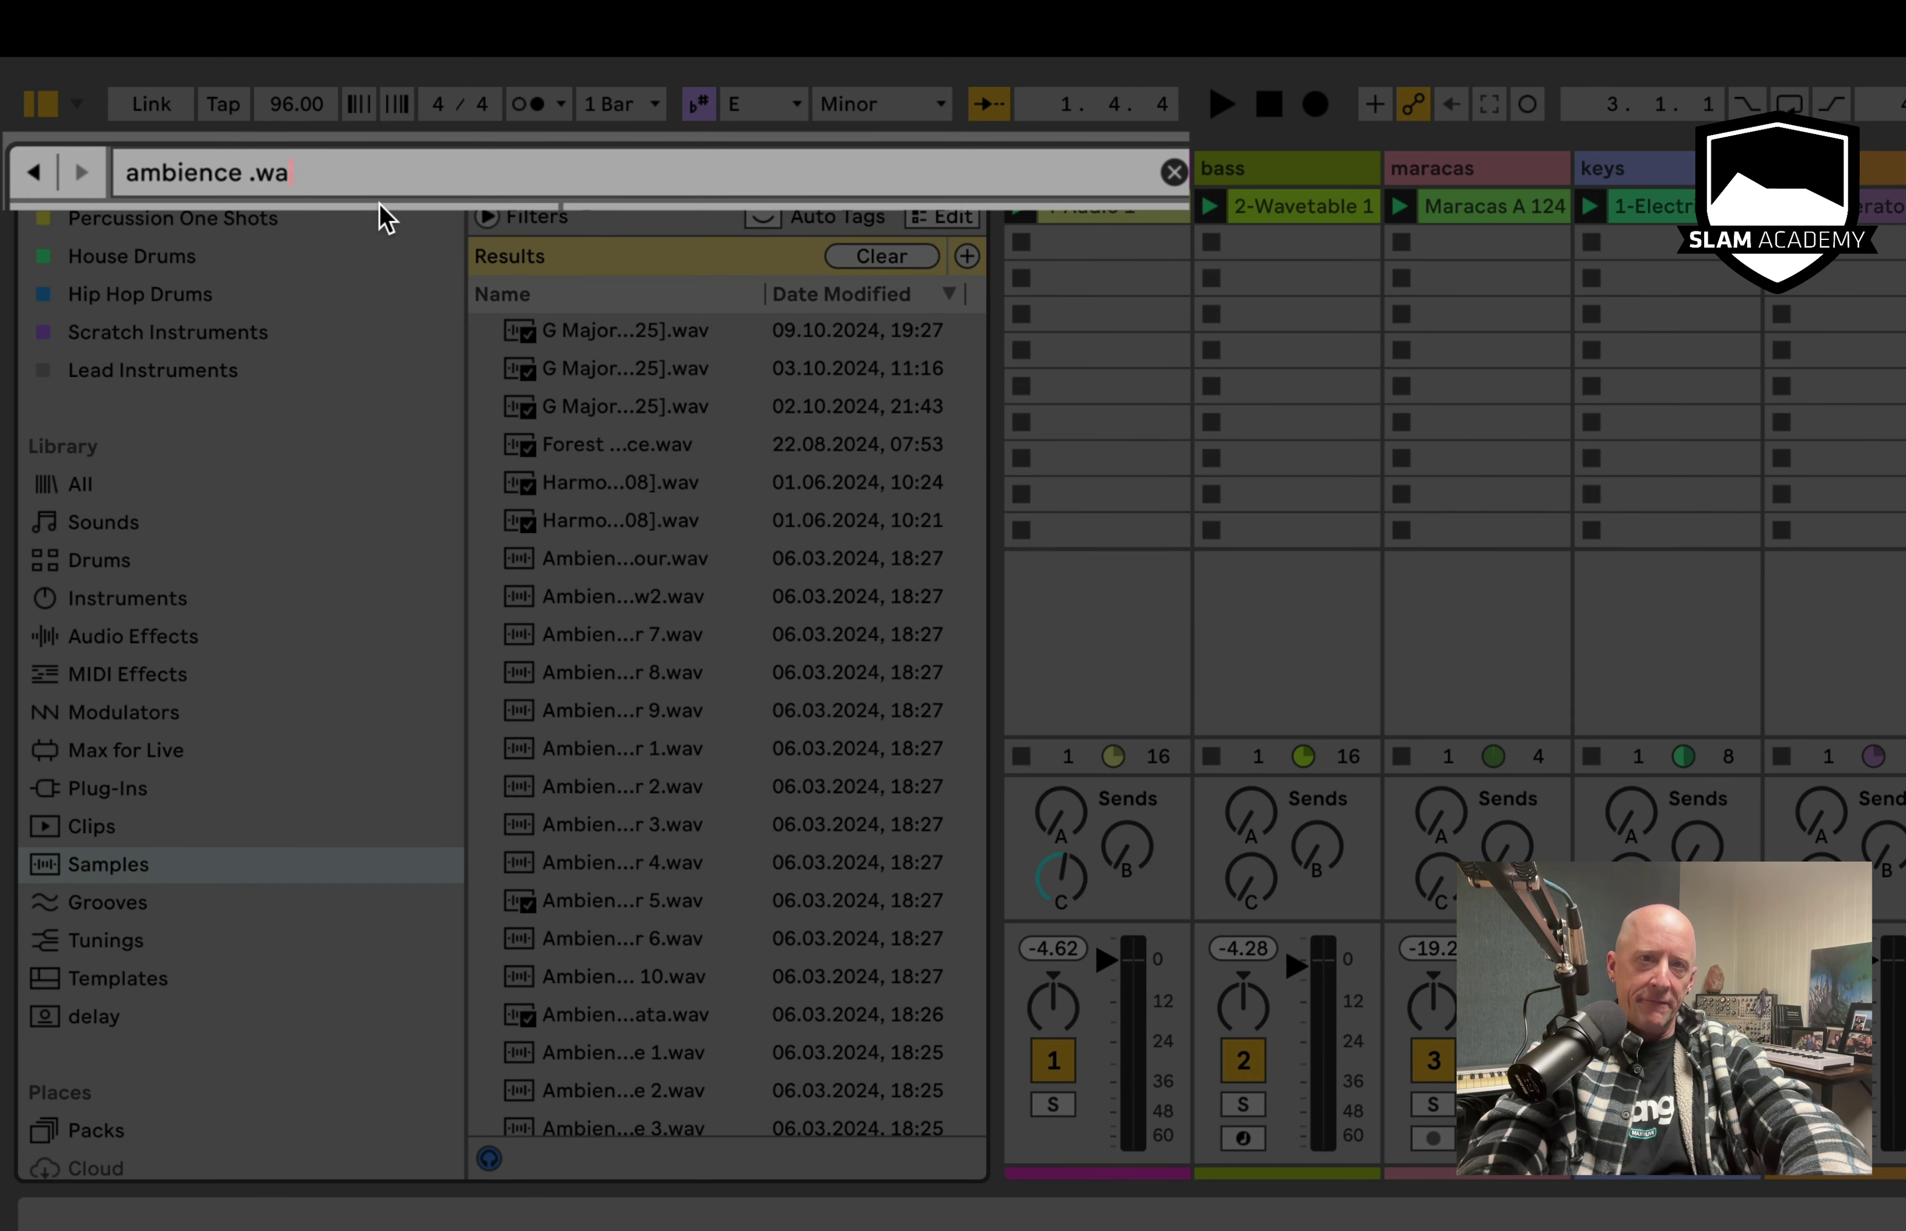
type("v")
key("Return")
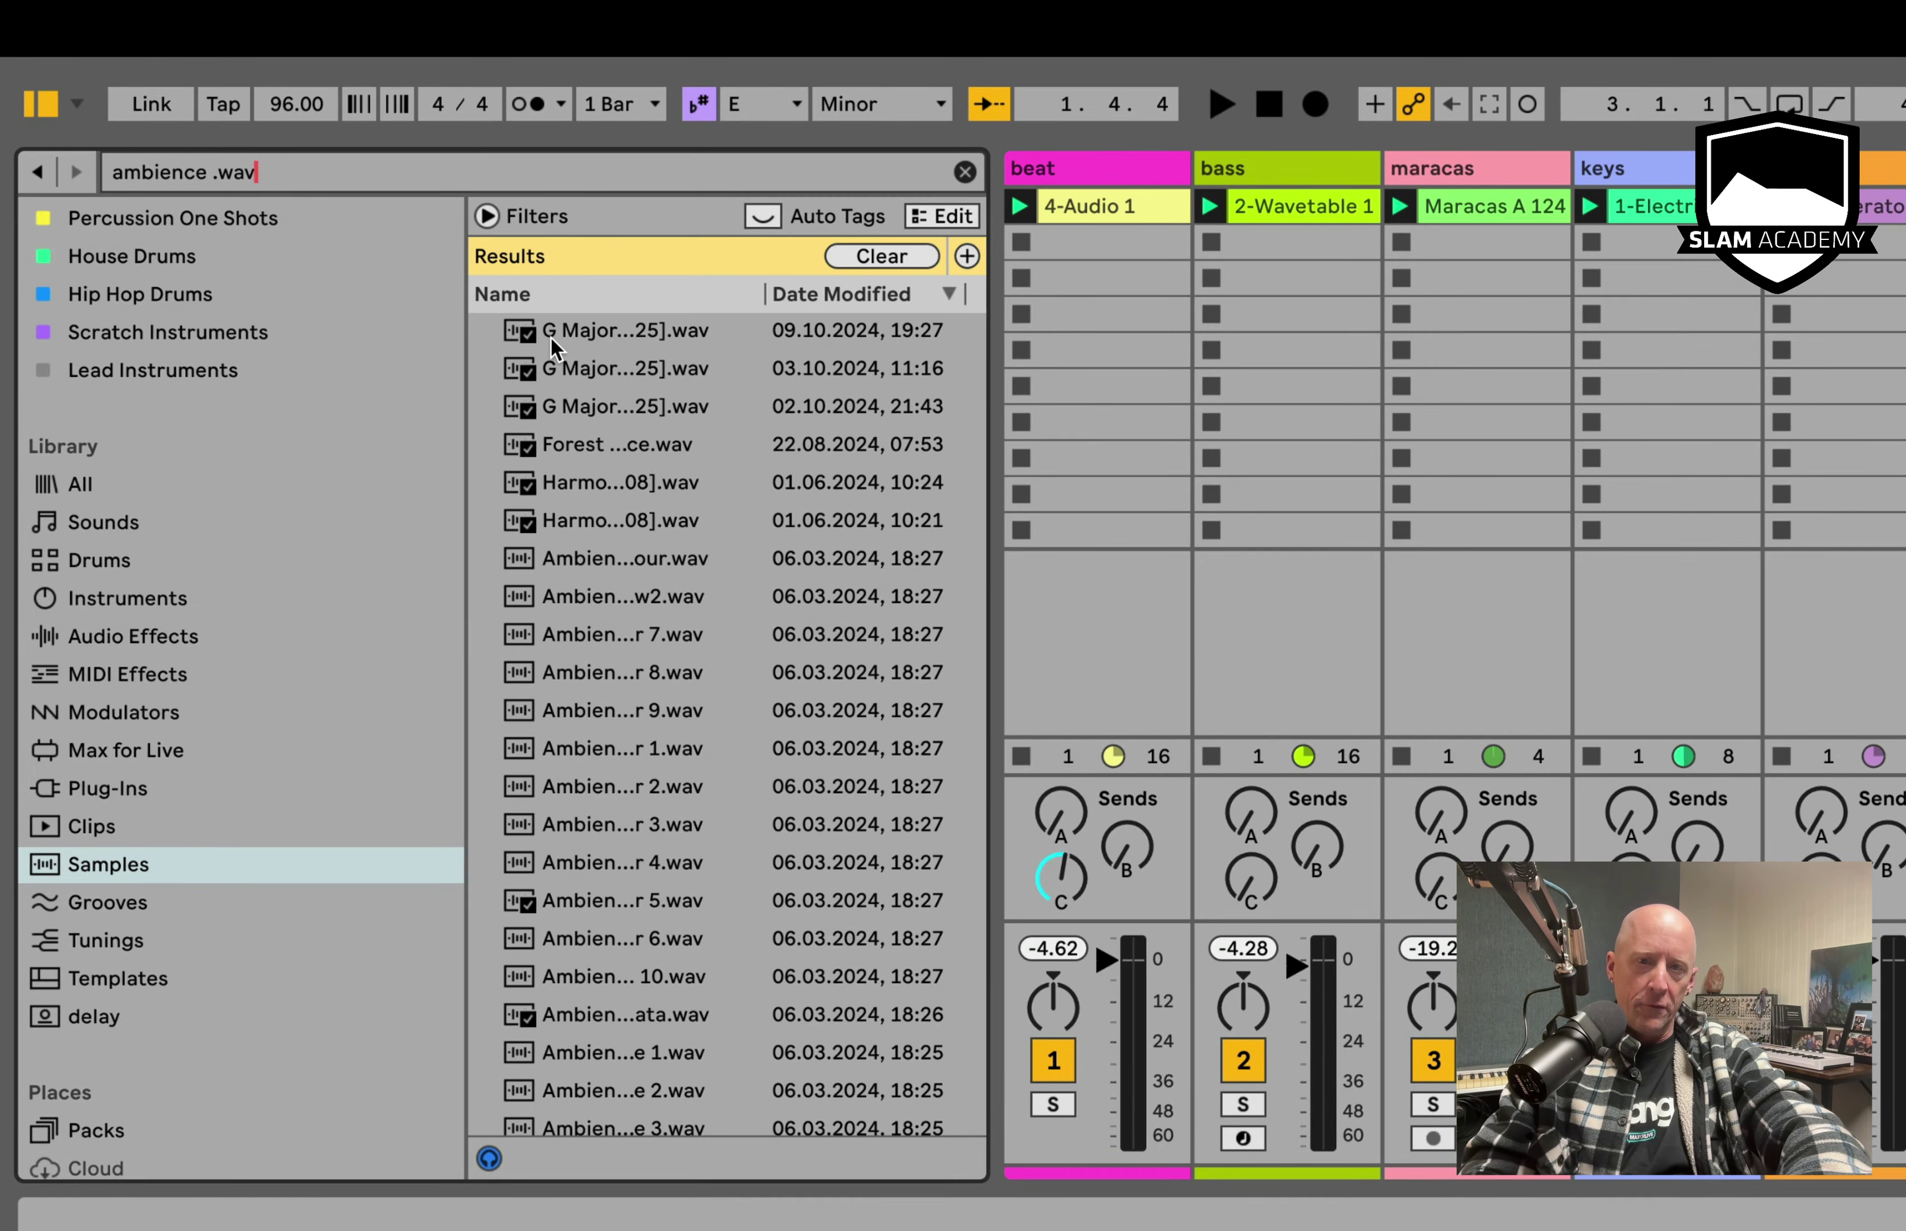
scroll(641, 797, "down", 5)
scroll(641, 797, "down", 10)
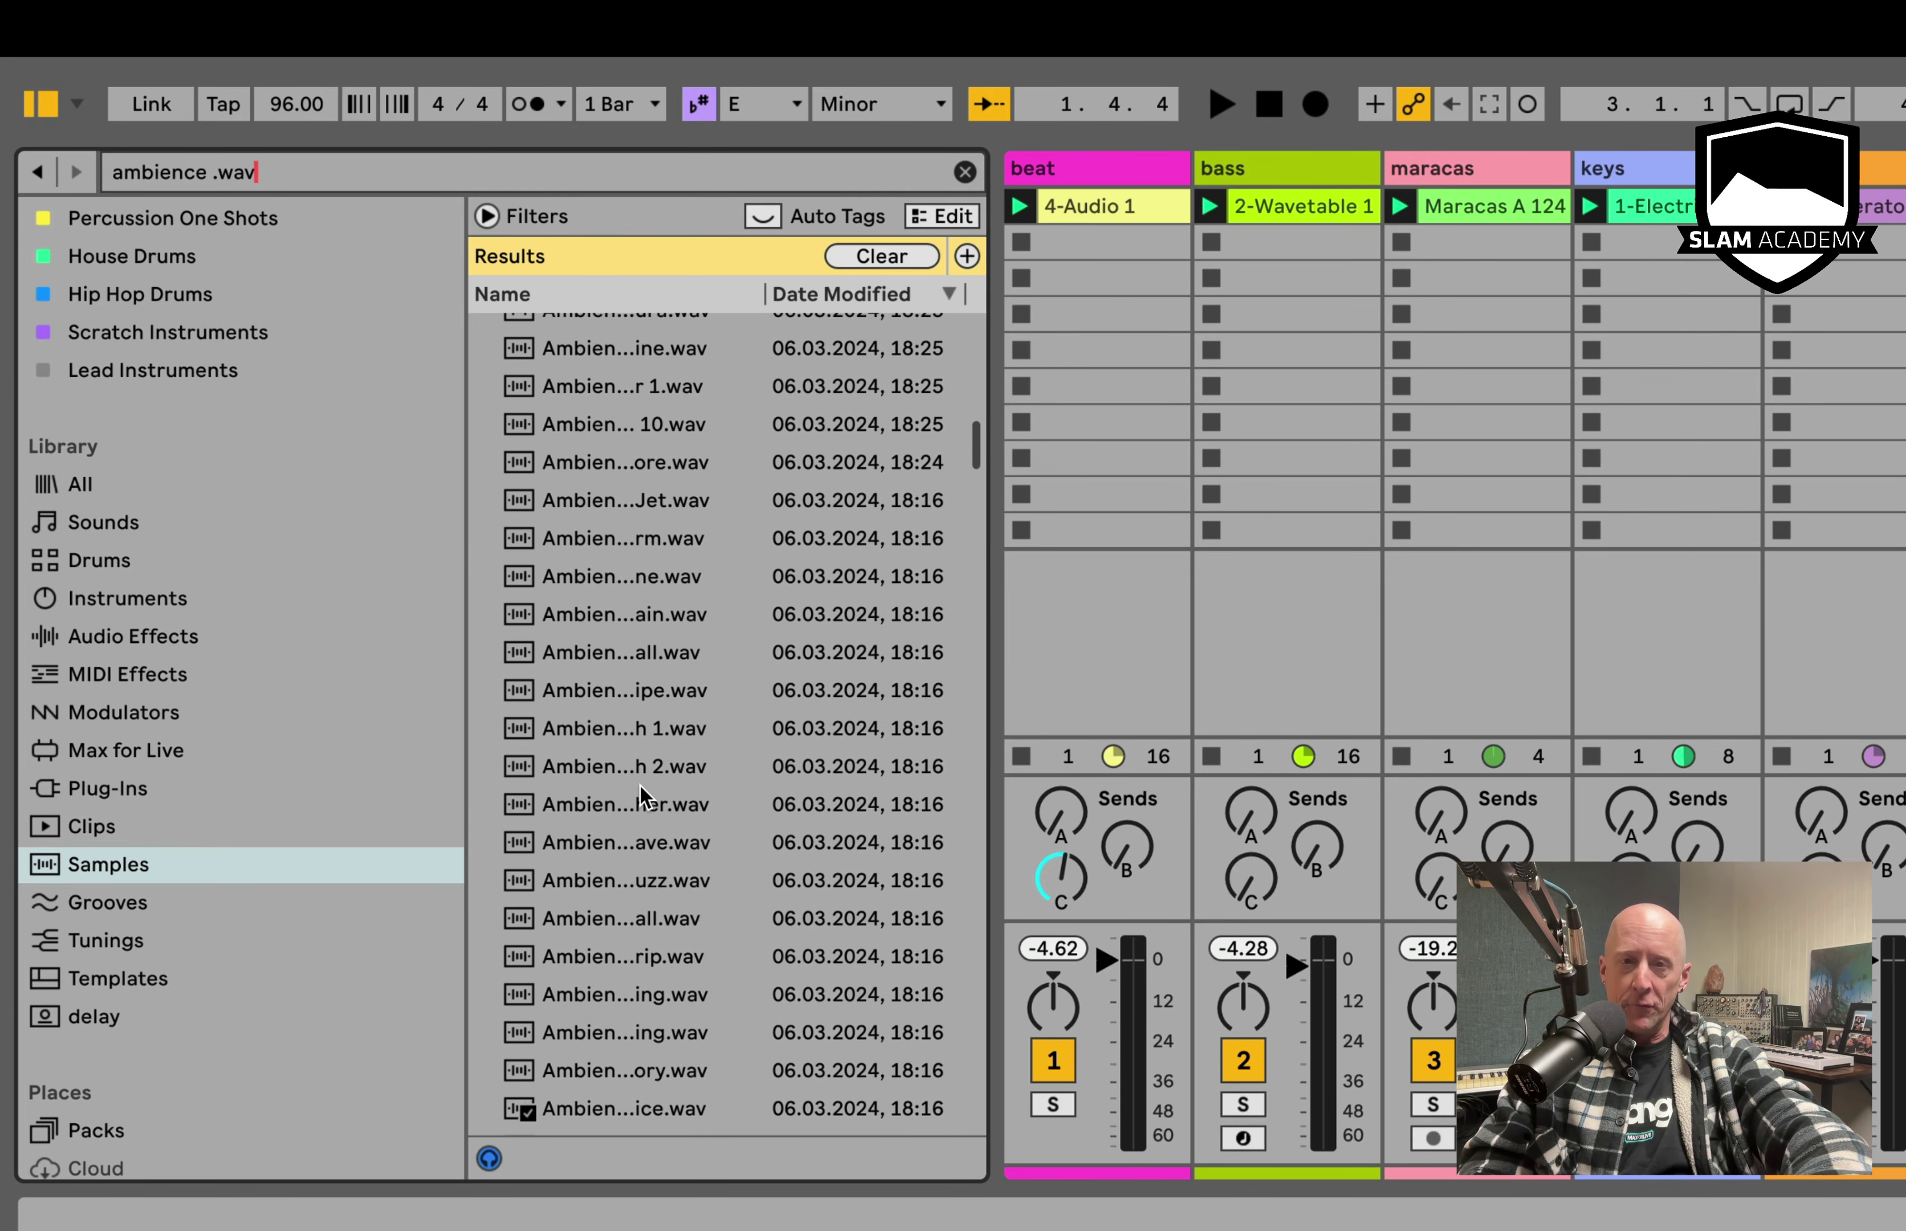
- Clear the search and filter the samples by the Loop and Ambience & FX tags
scroll(633, 721, "up", 15)
left_click(964, 171)
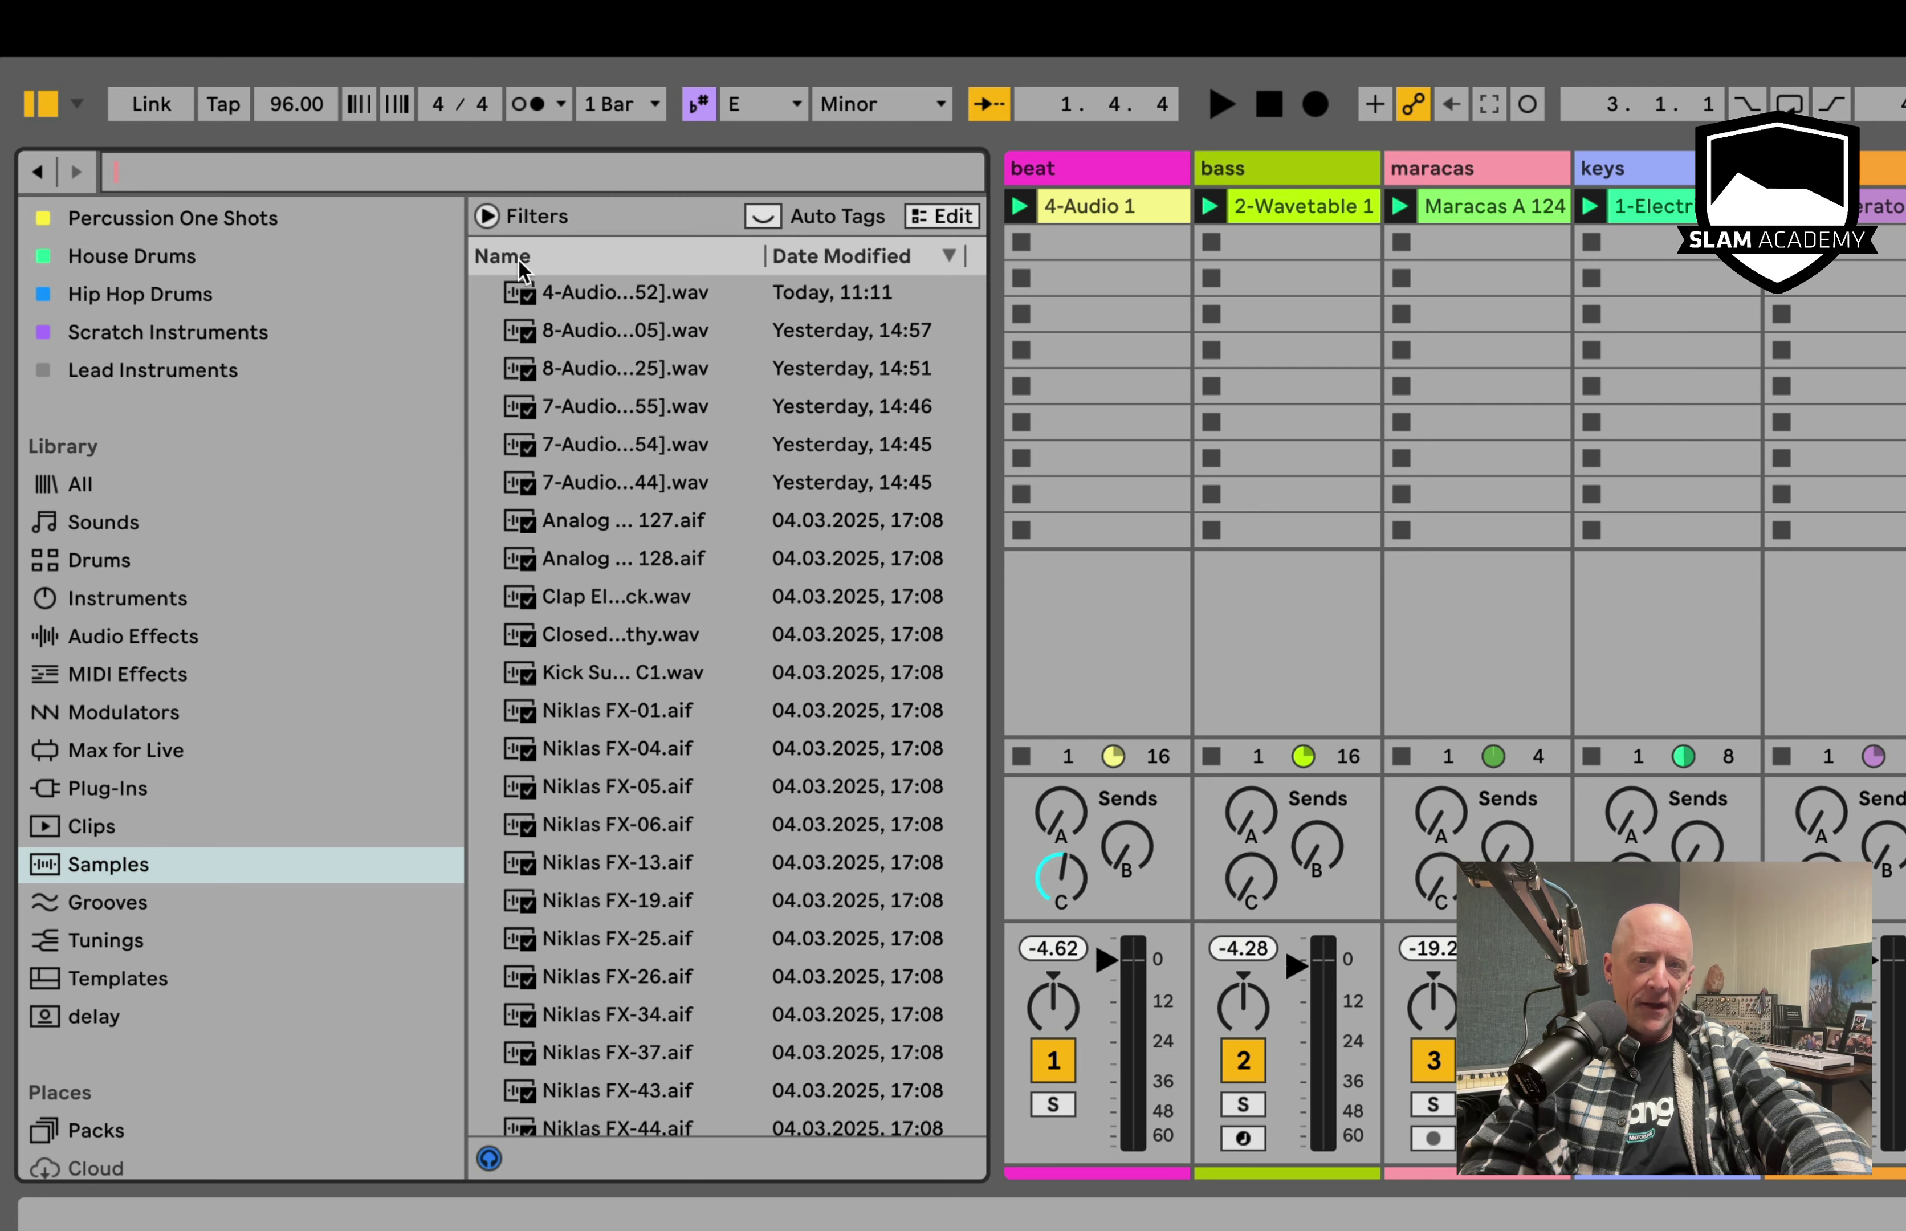
left_click(487, 217)
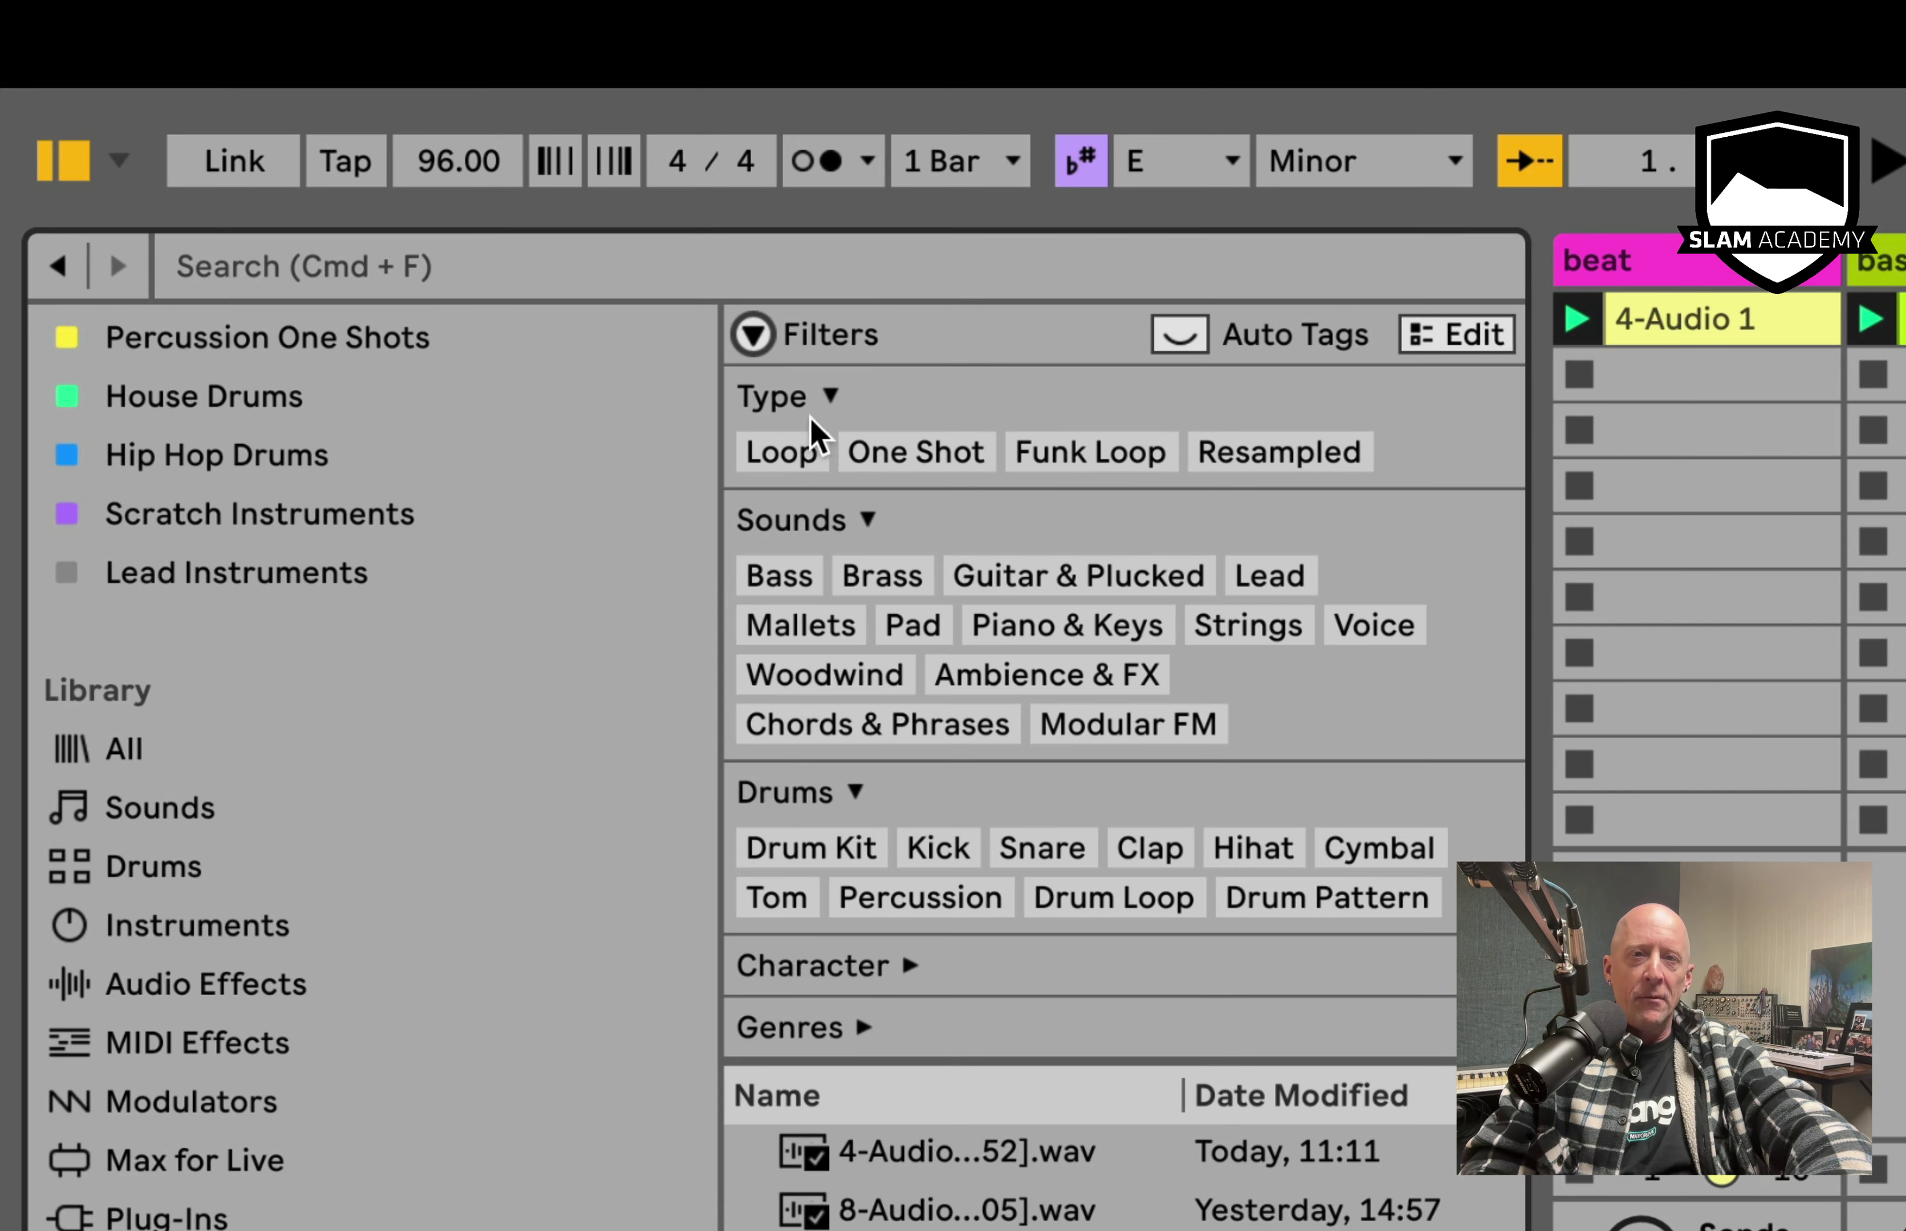
left_click(785, 454)
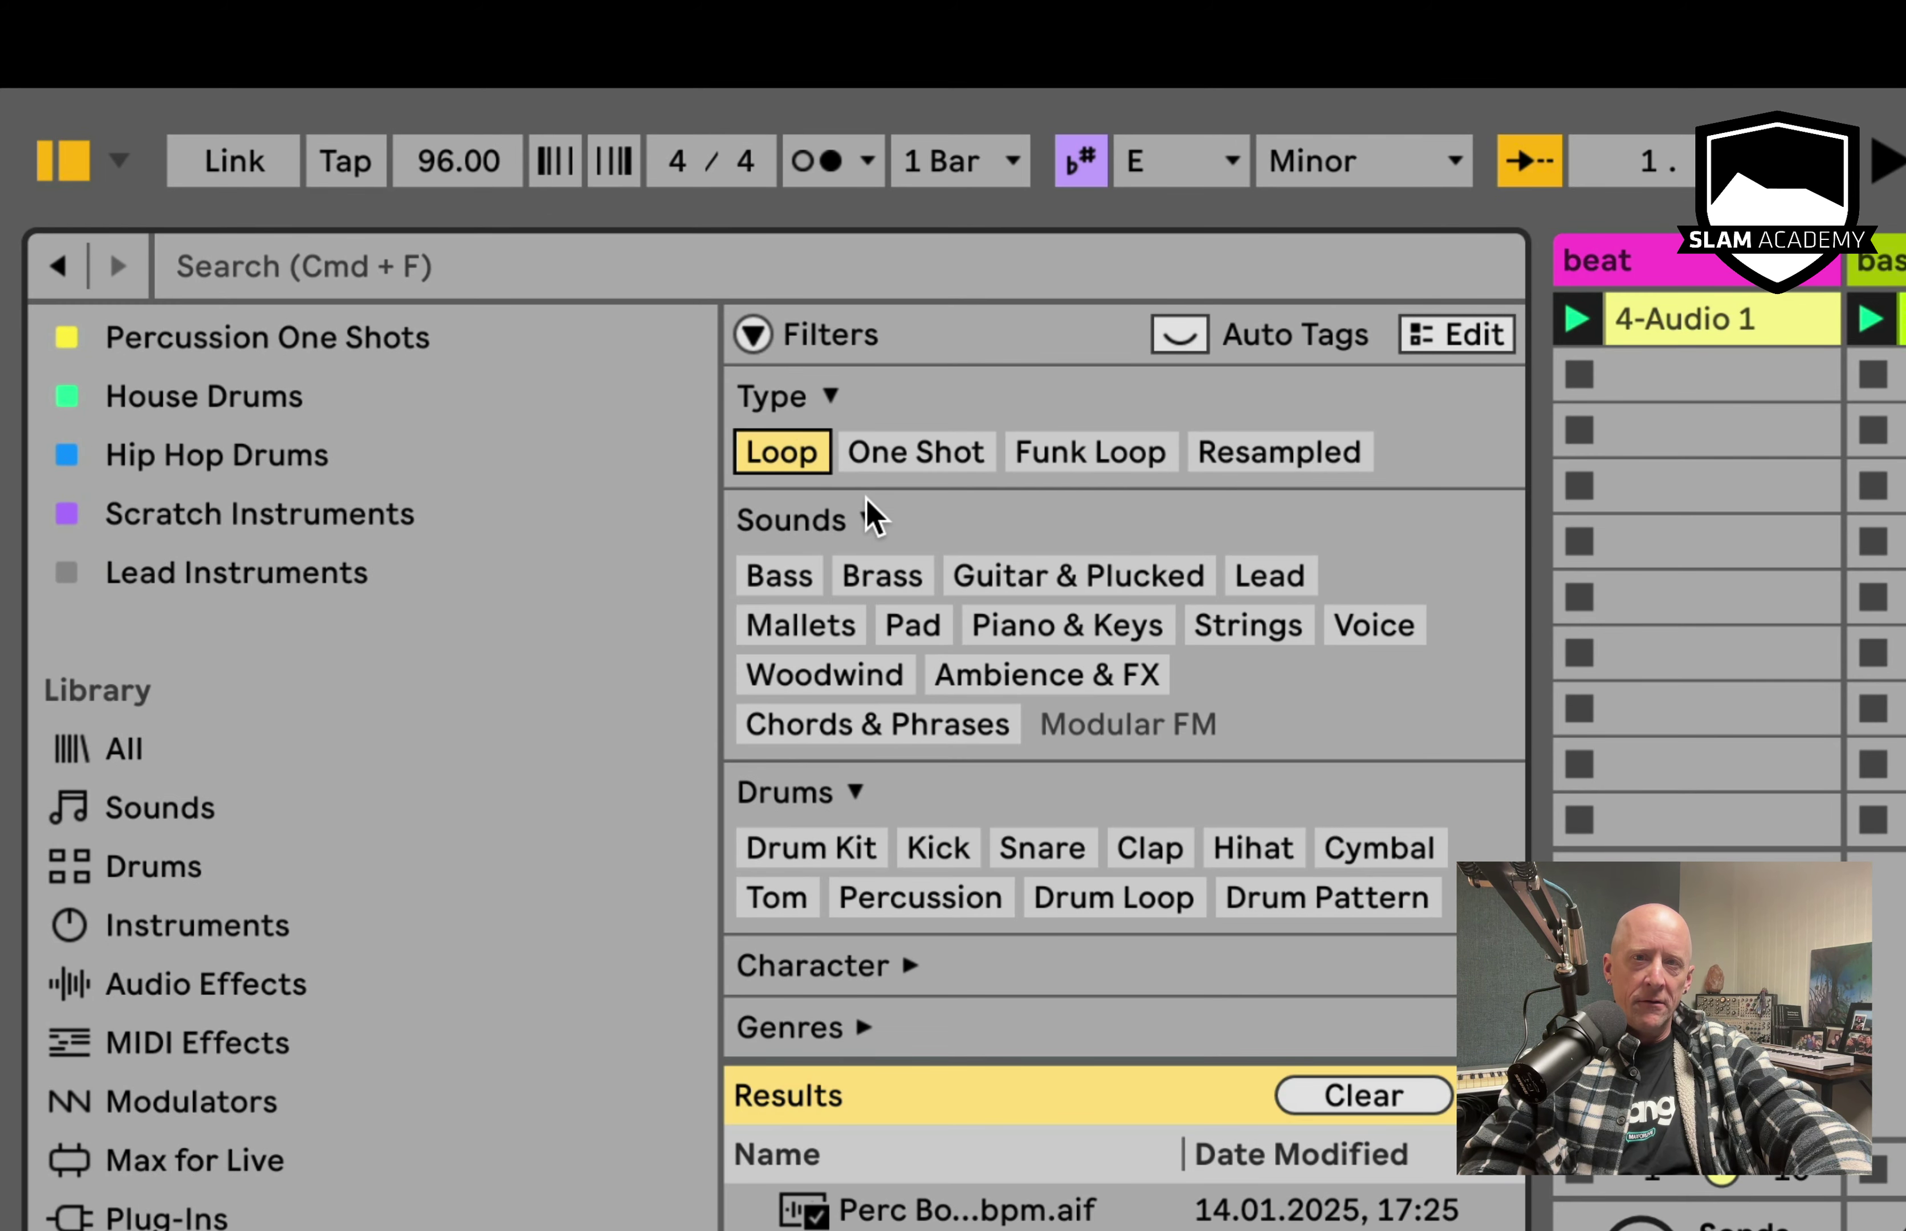
left_click(1062, 667)
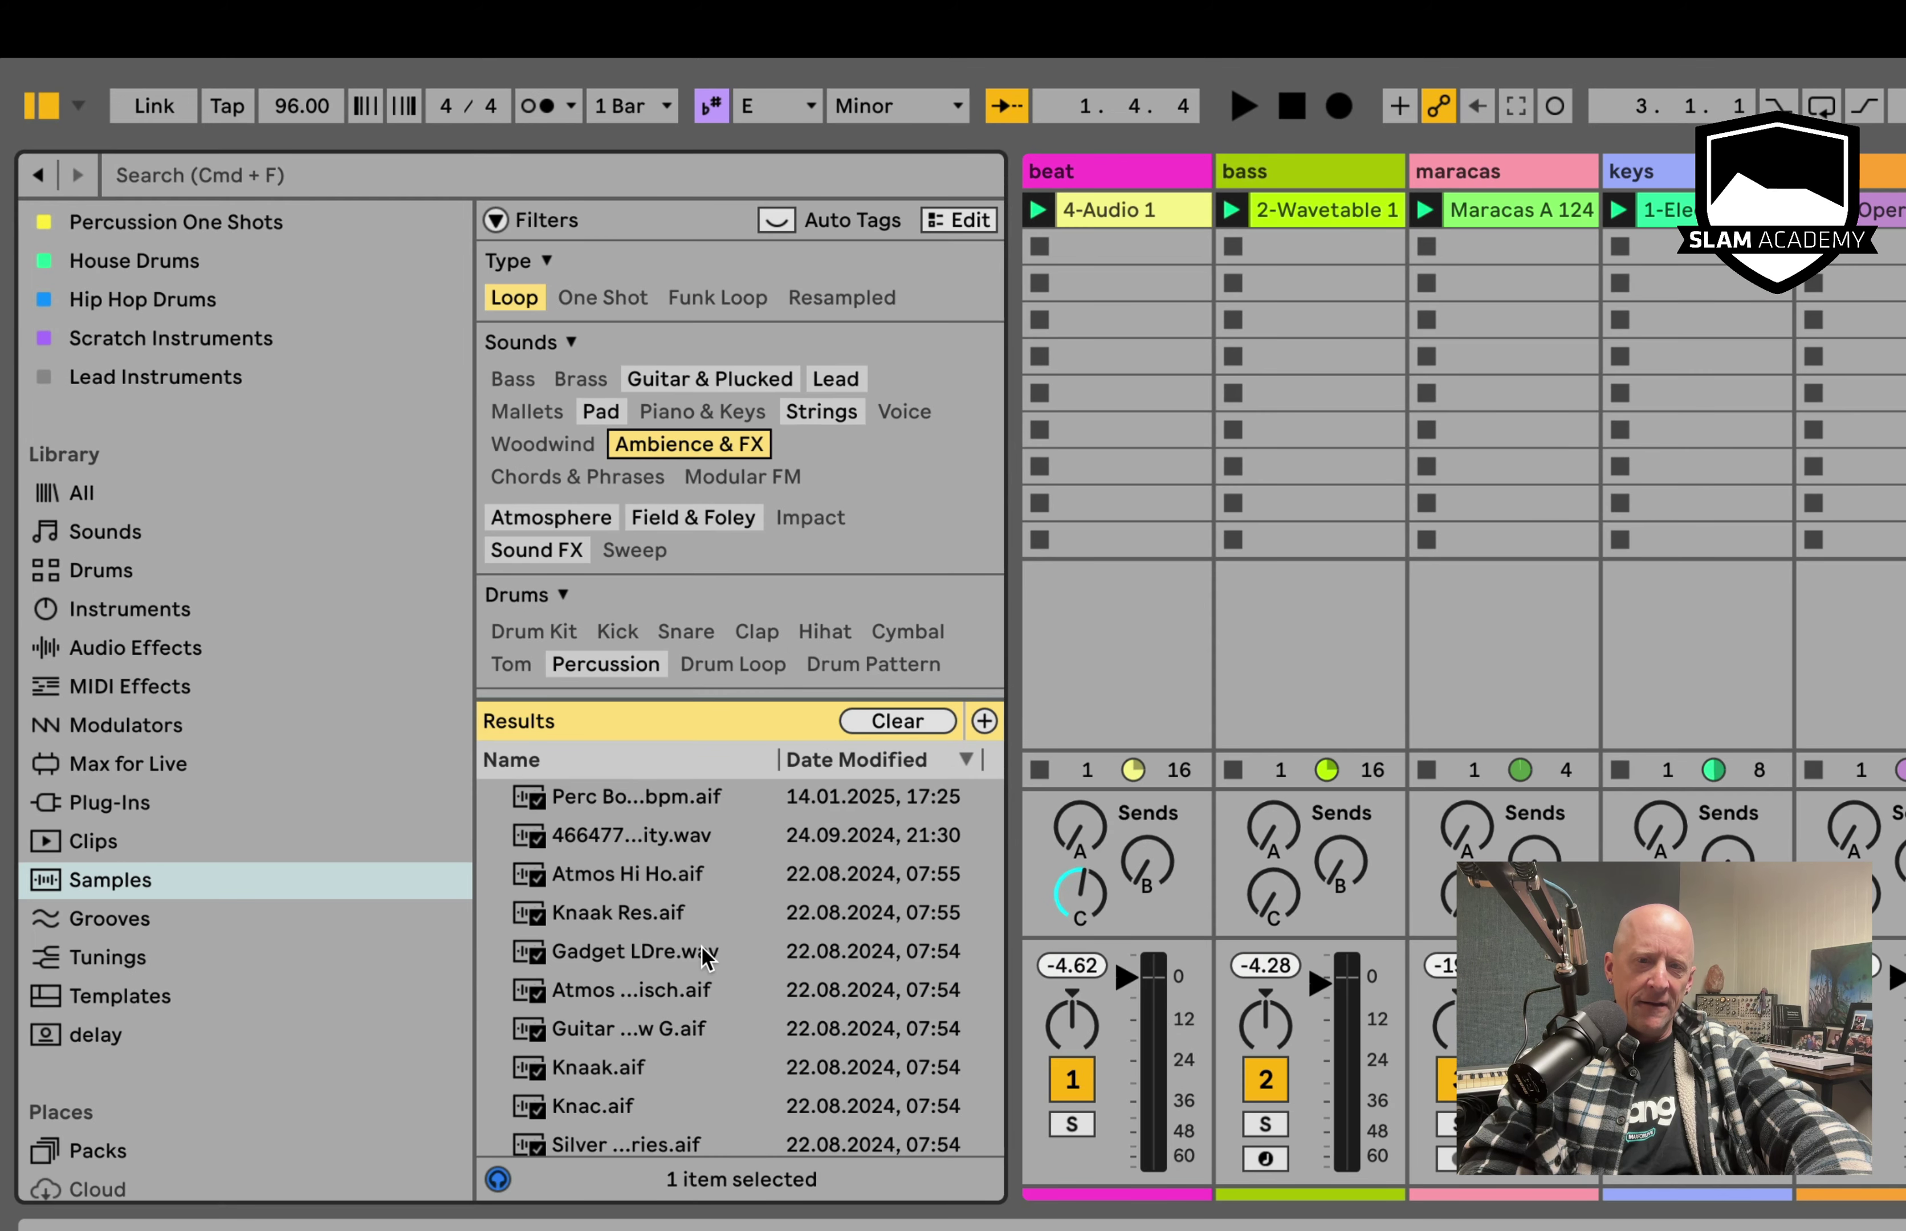
- Preview the Machine Noise Ambient.wav sample and list the sounds similar to it
scroll(702, 954, "down", 5)
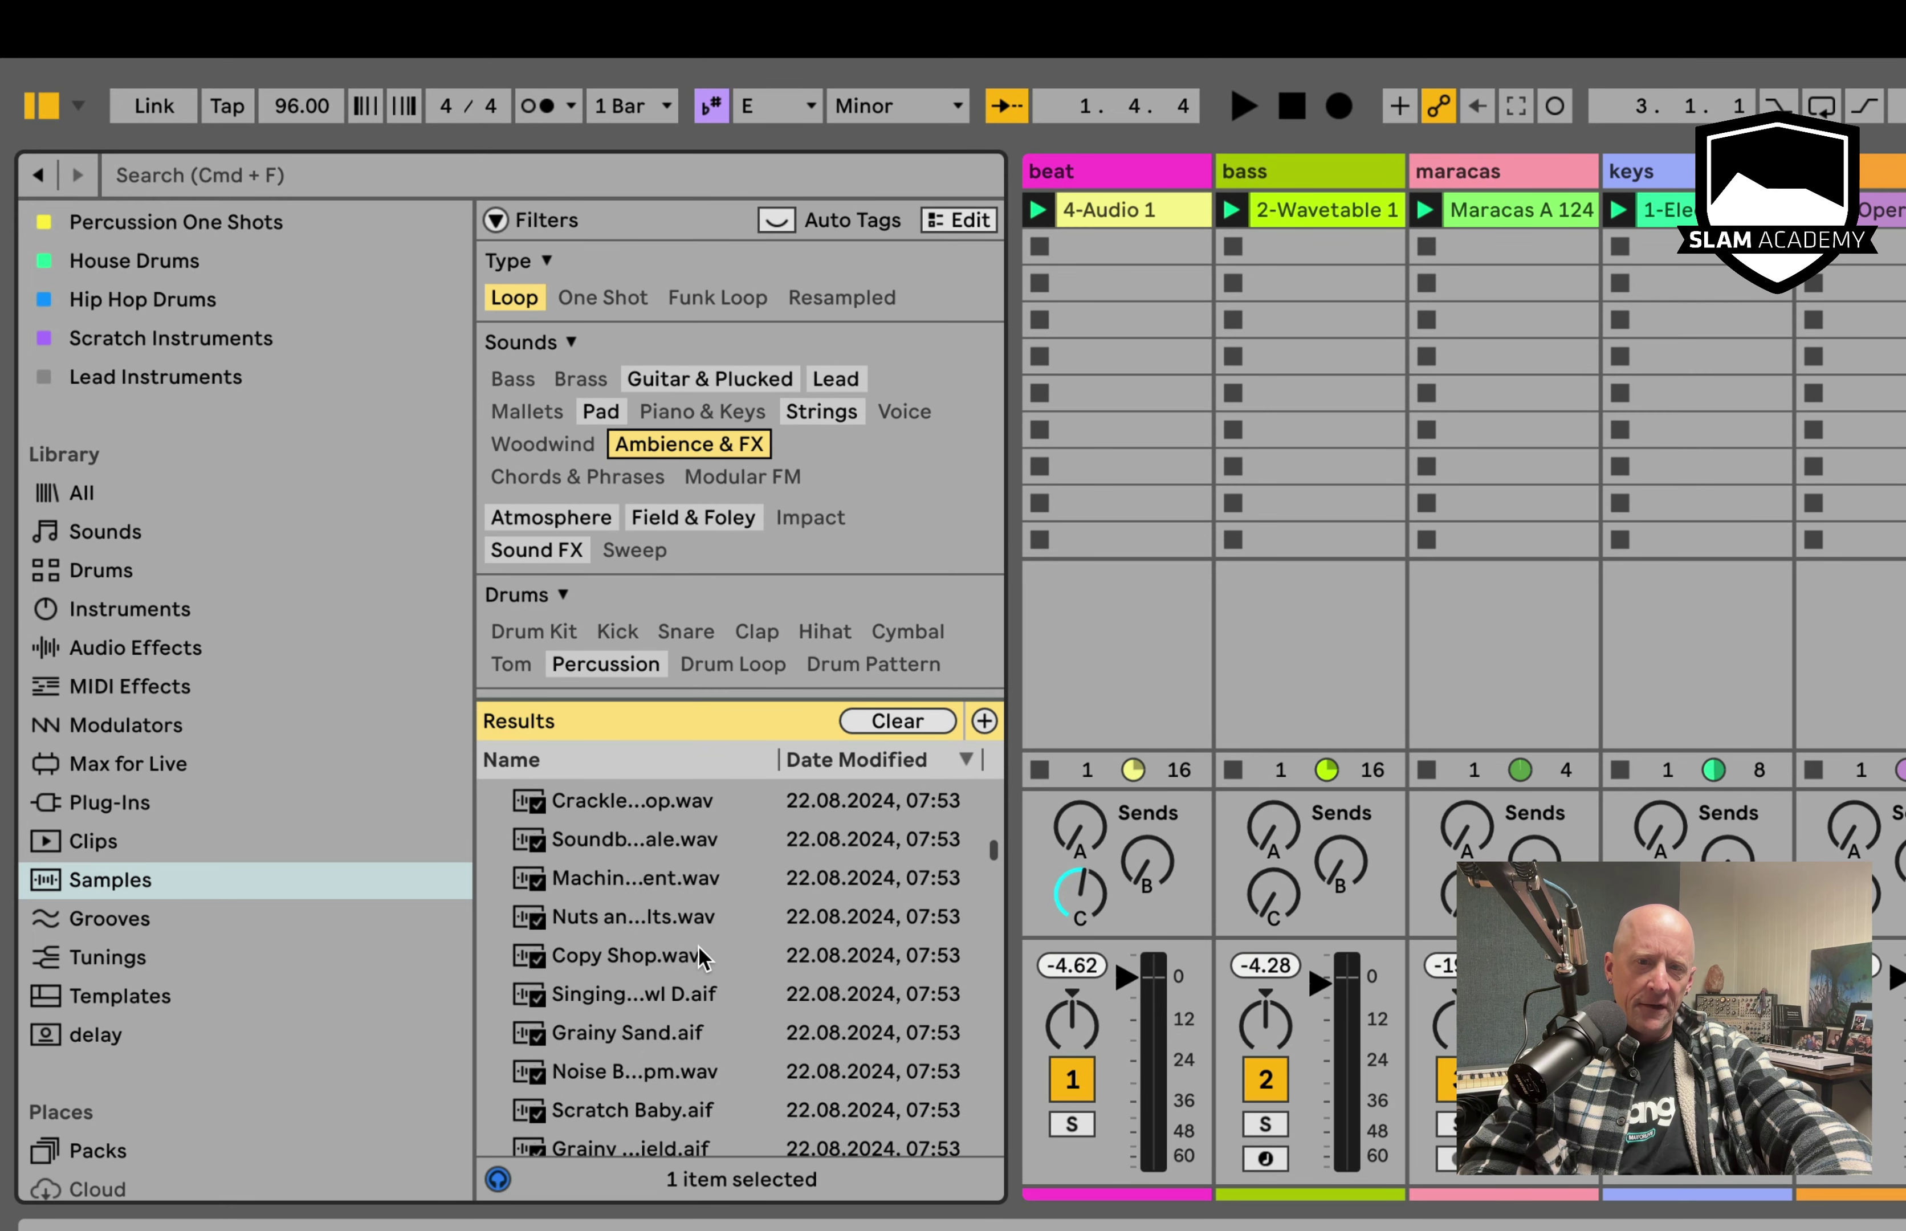
left_click(613, 891)
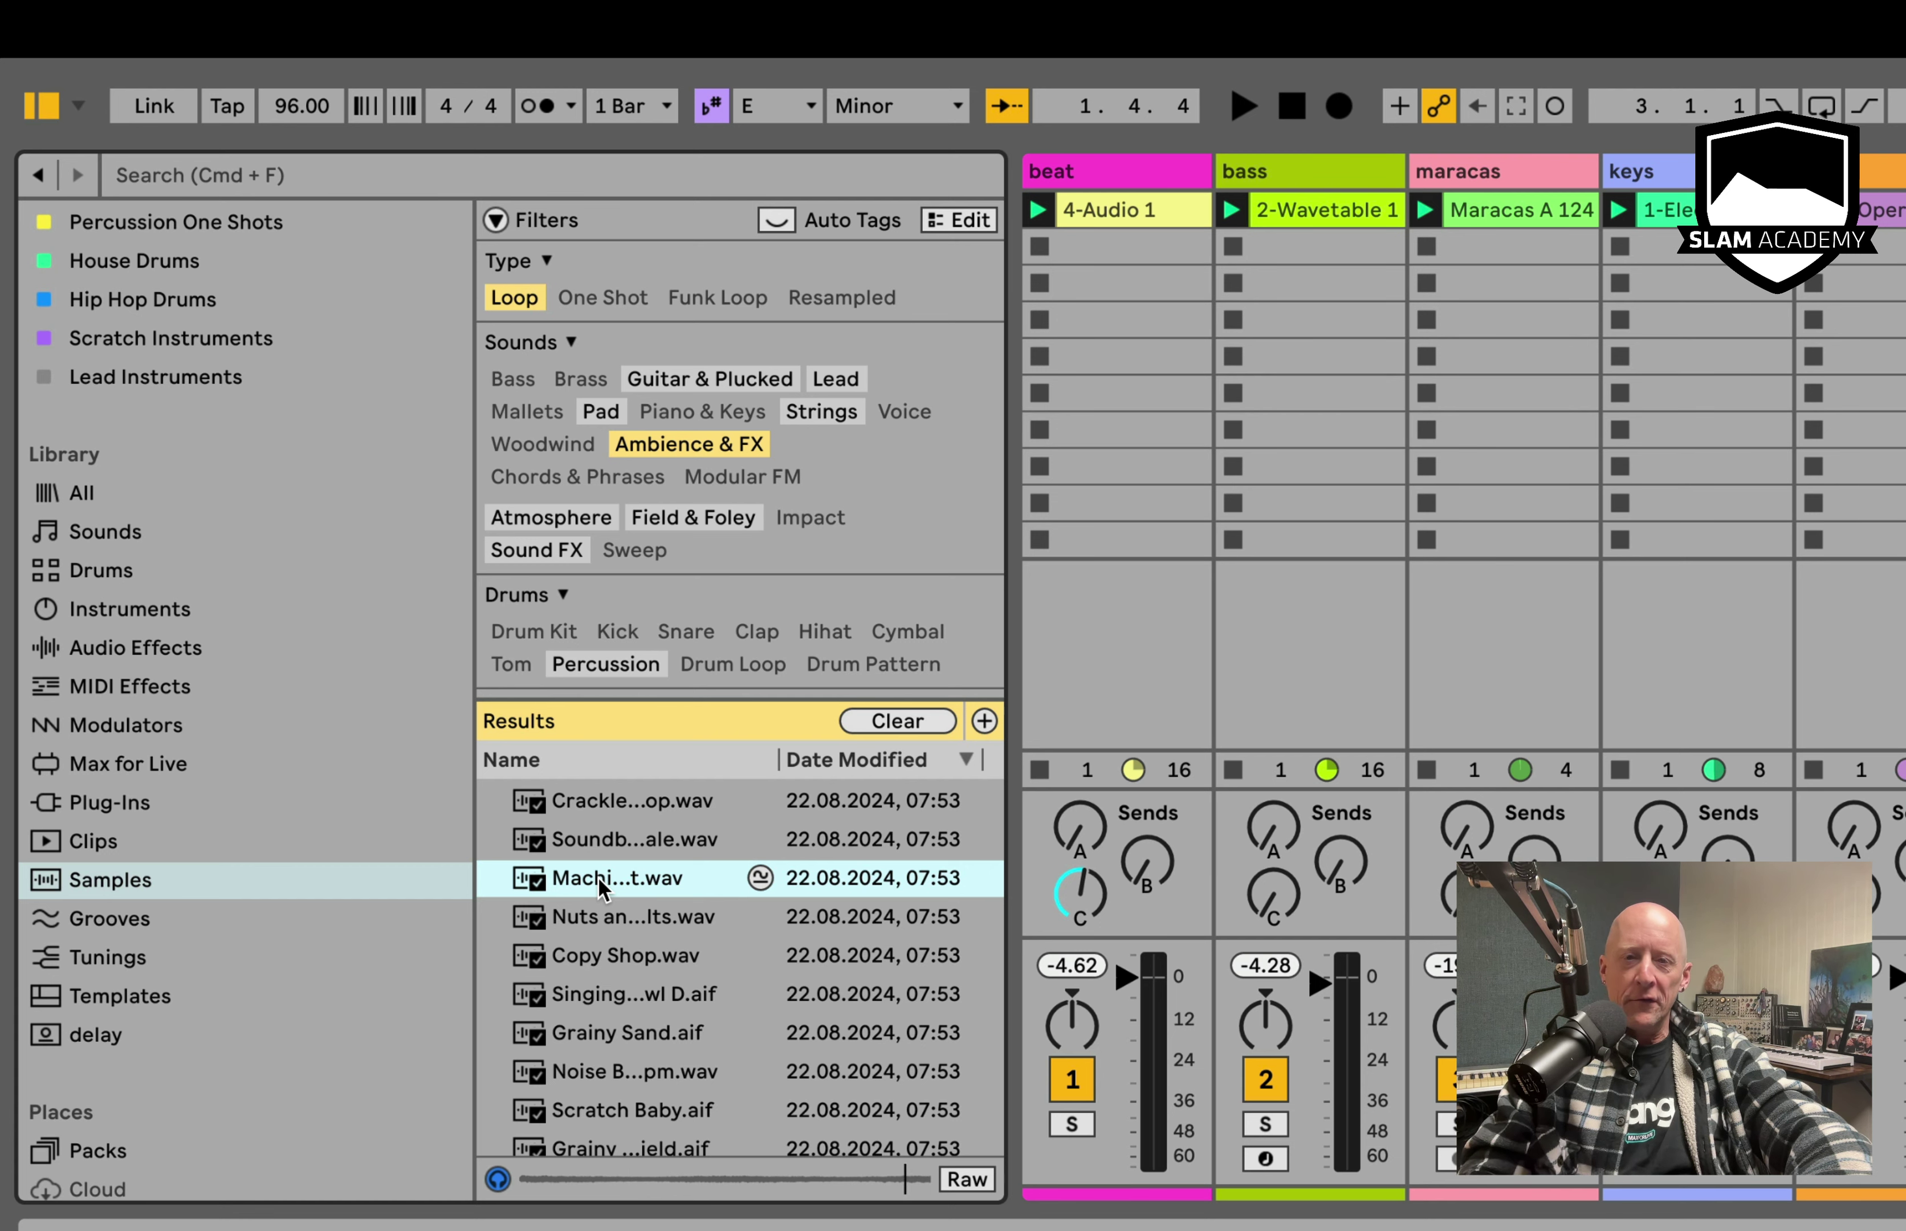
left_click(759, 880)
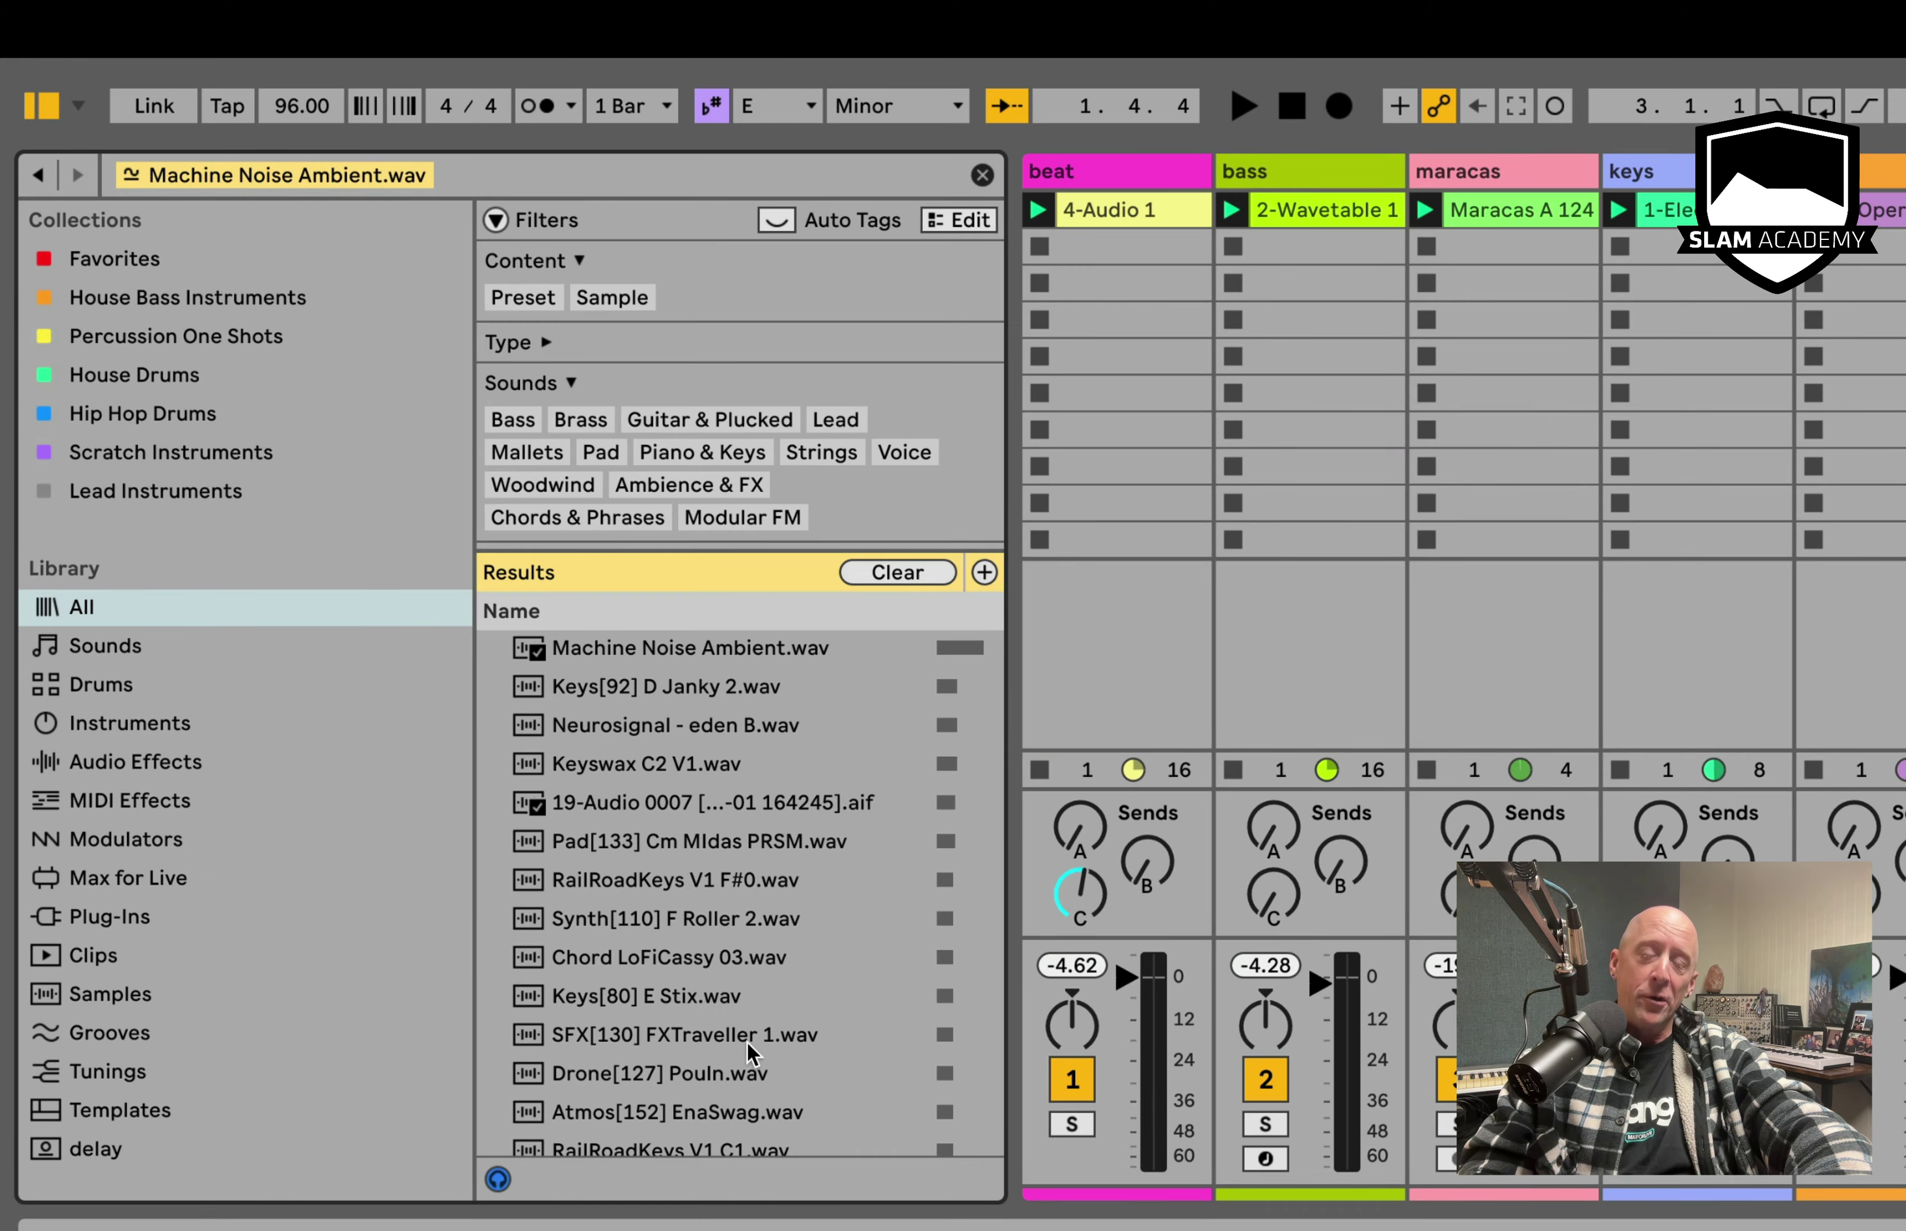
- Audition the similar sounds from Machine Noise Ambient.wav to Keyswax C2 V1.wav, ending back on Neurosignal - eden B.wav
left_click(650, 661)
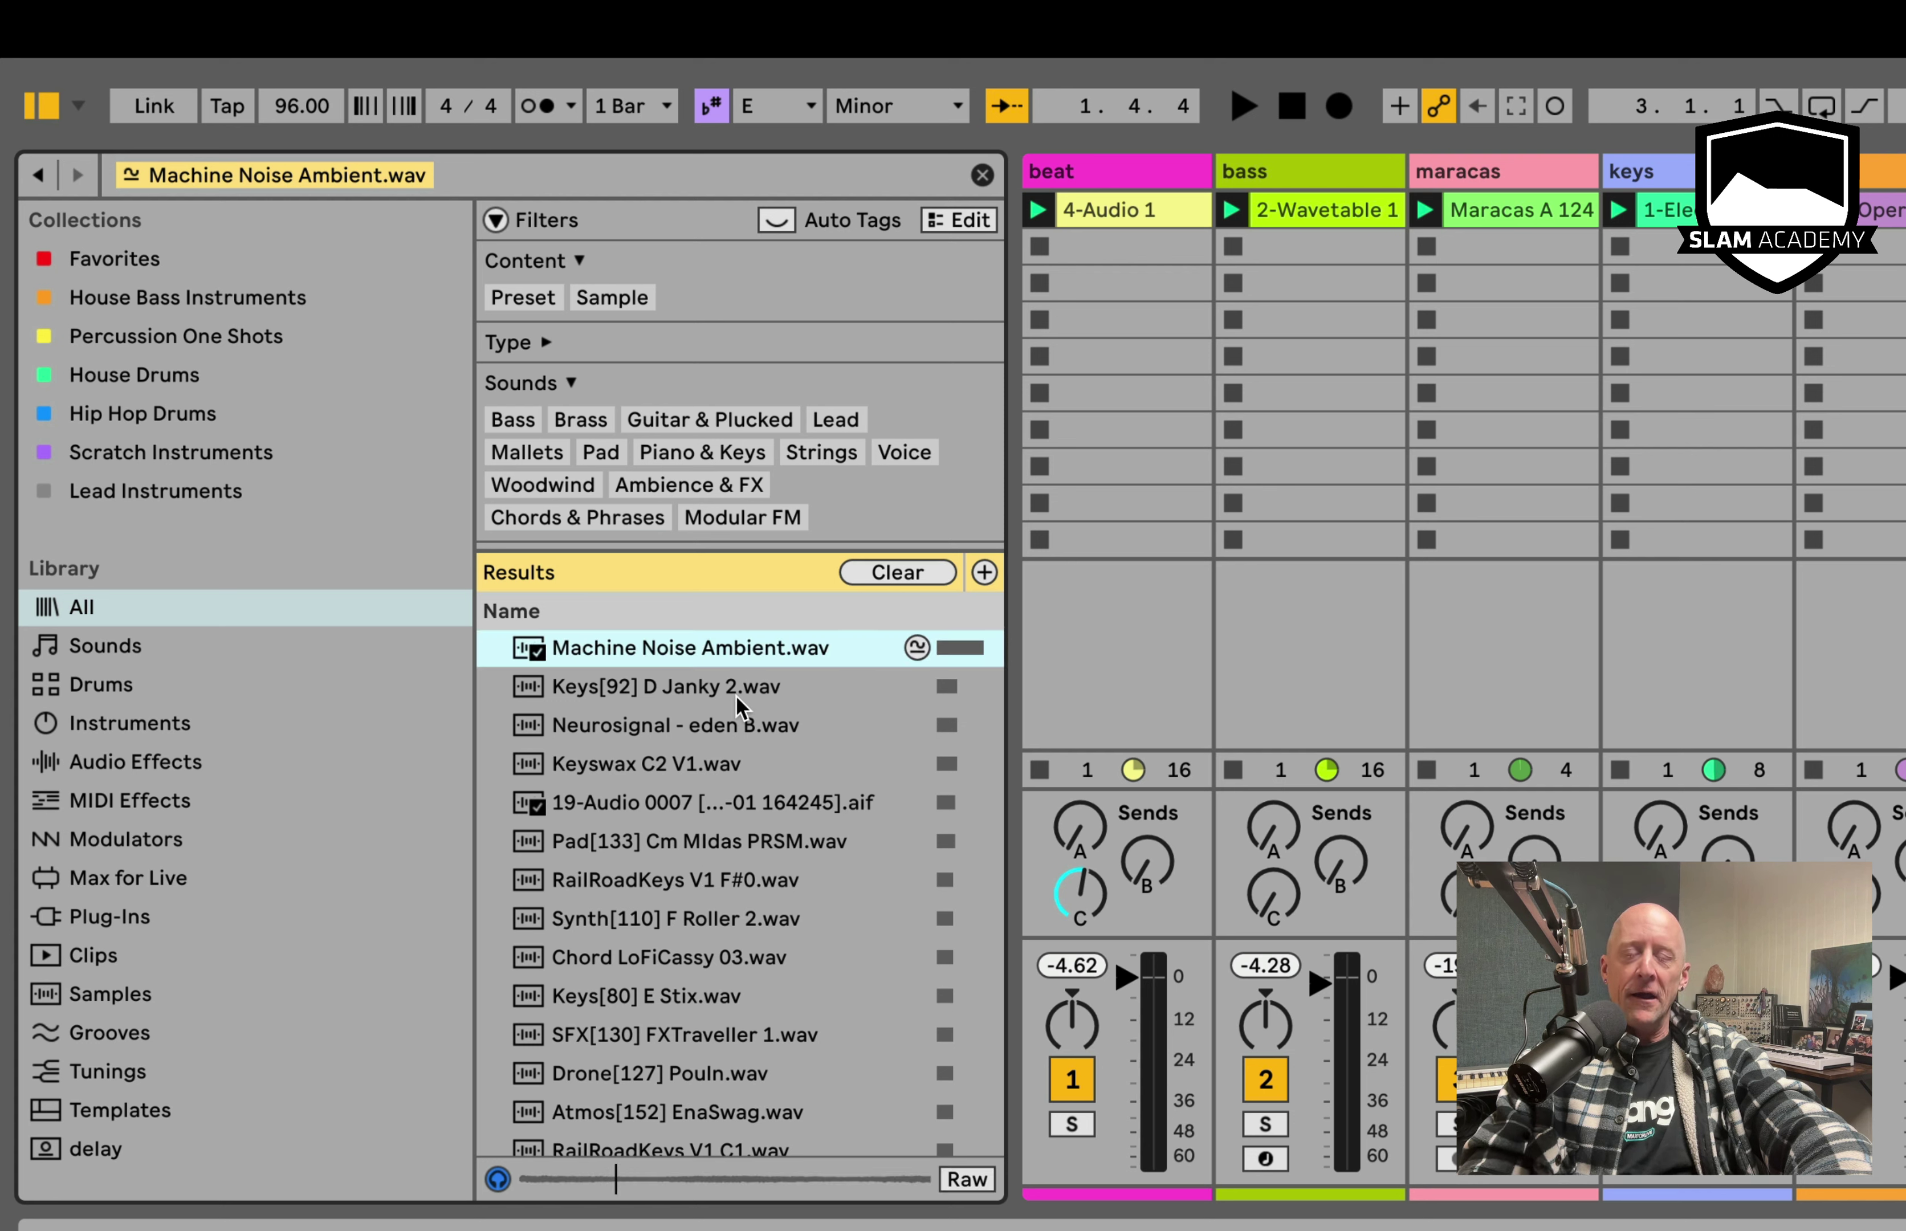
left_click(738, 707)
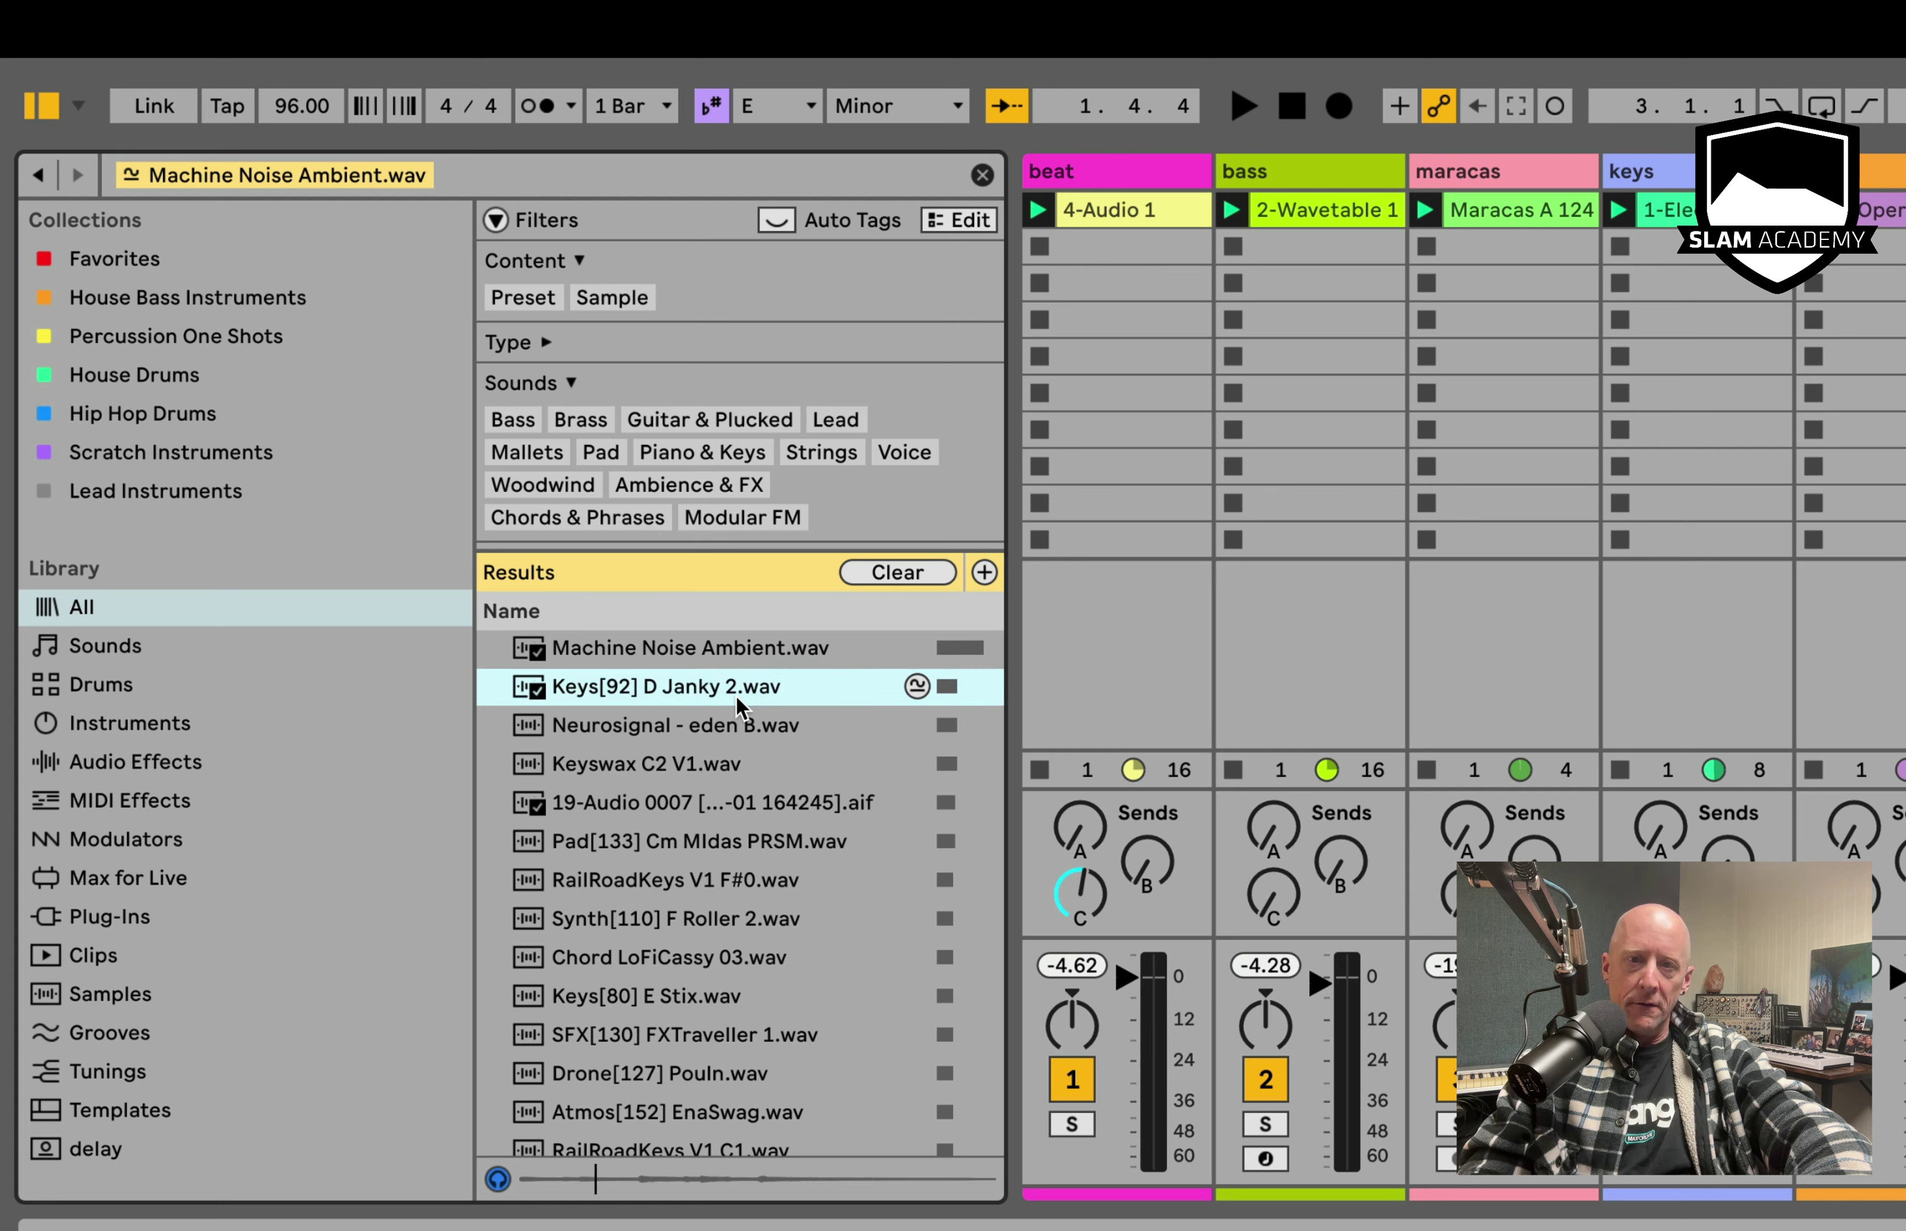
key("Down")
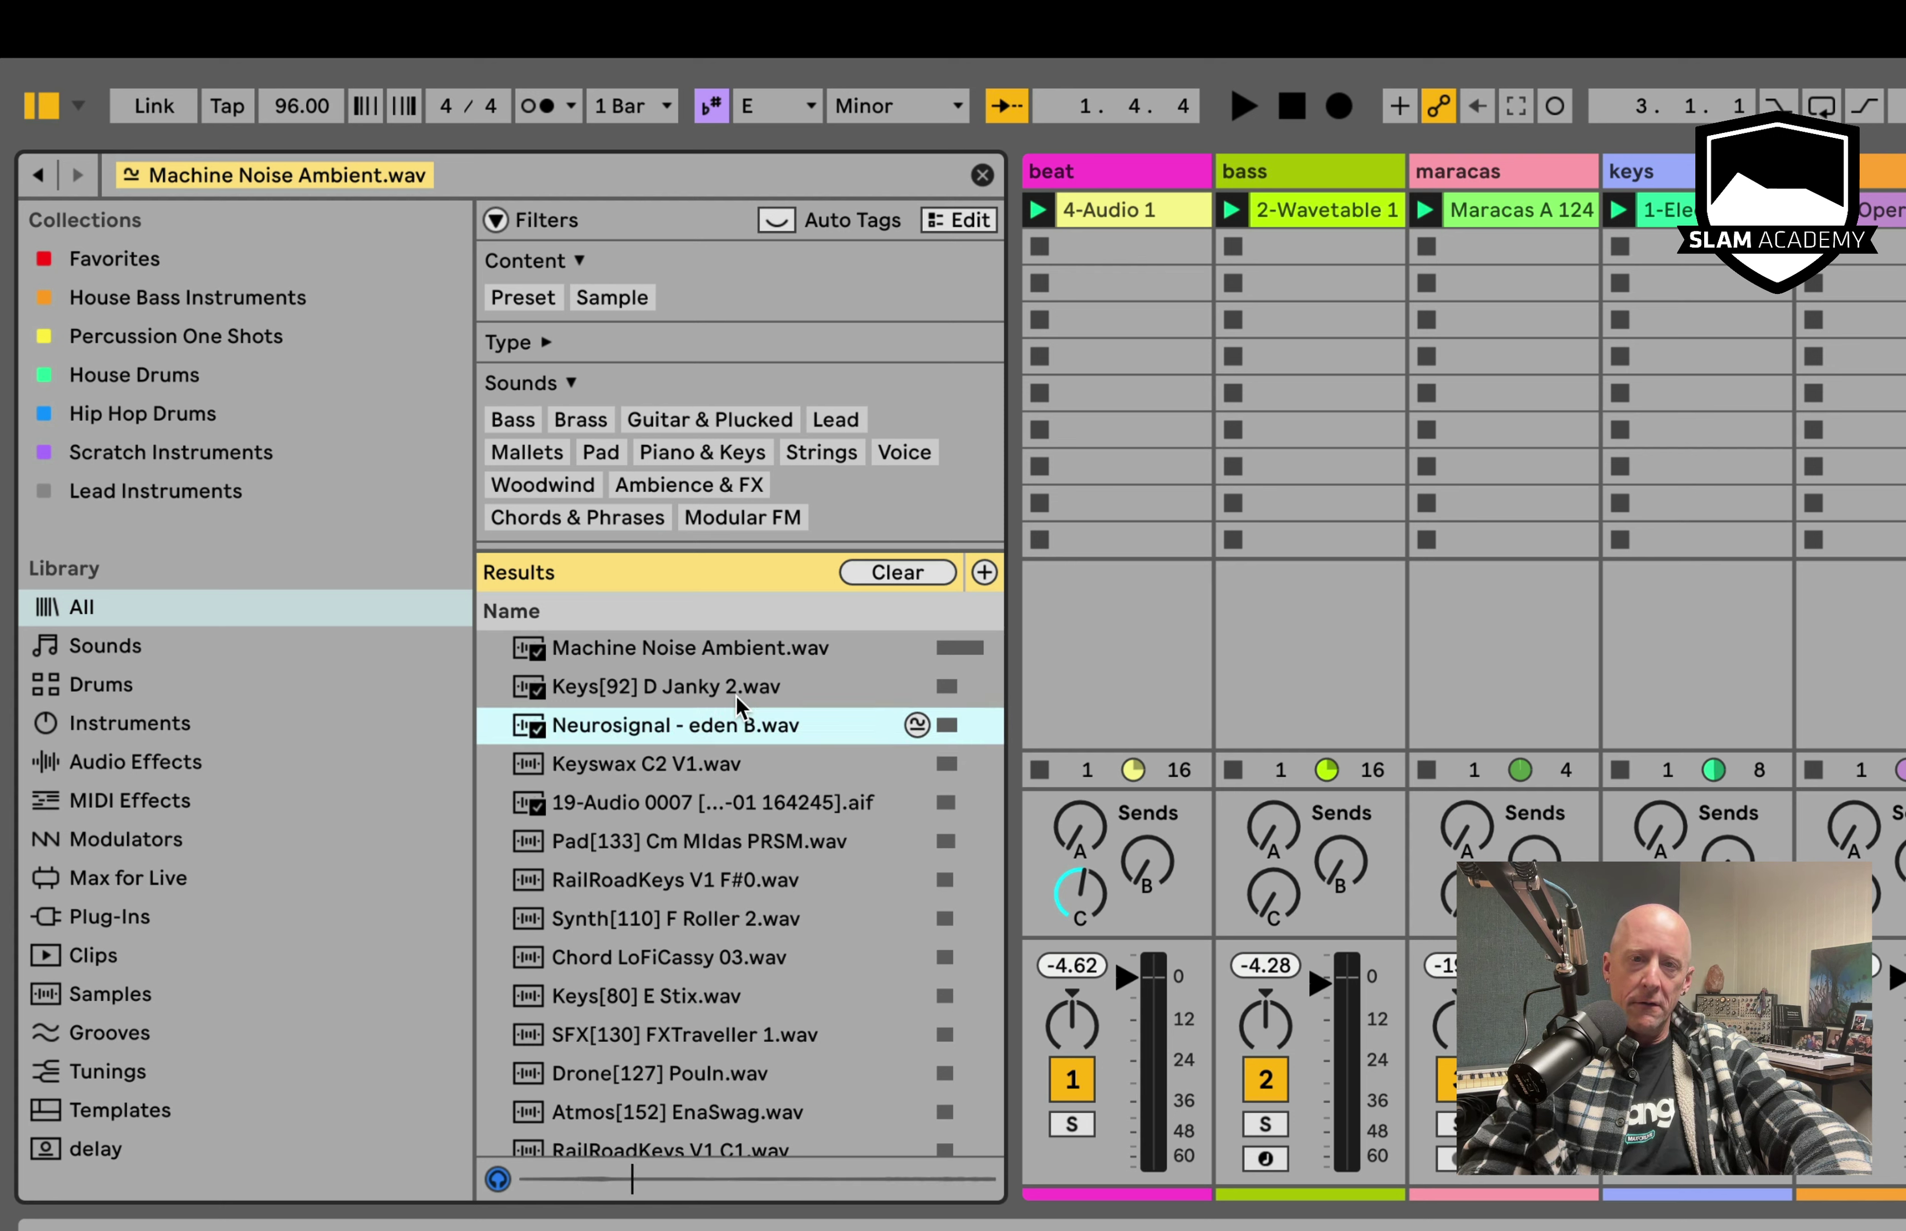
key("Down")
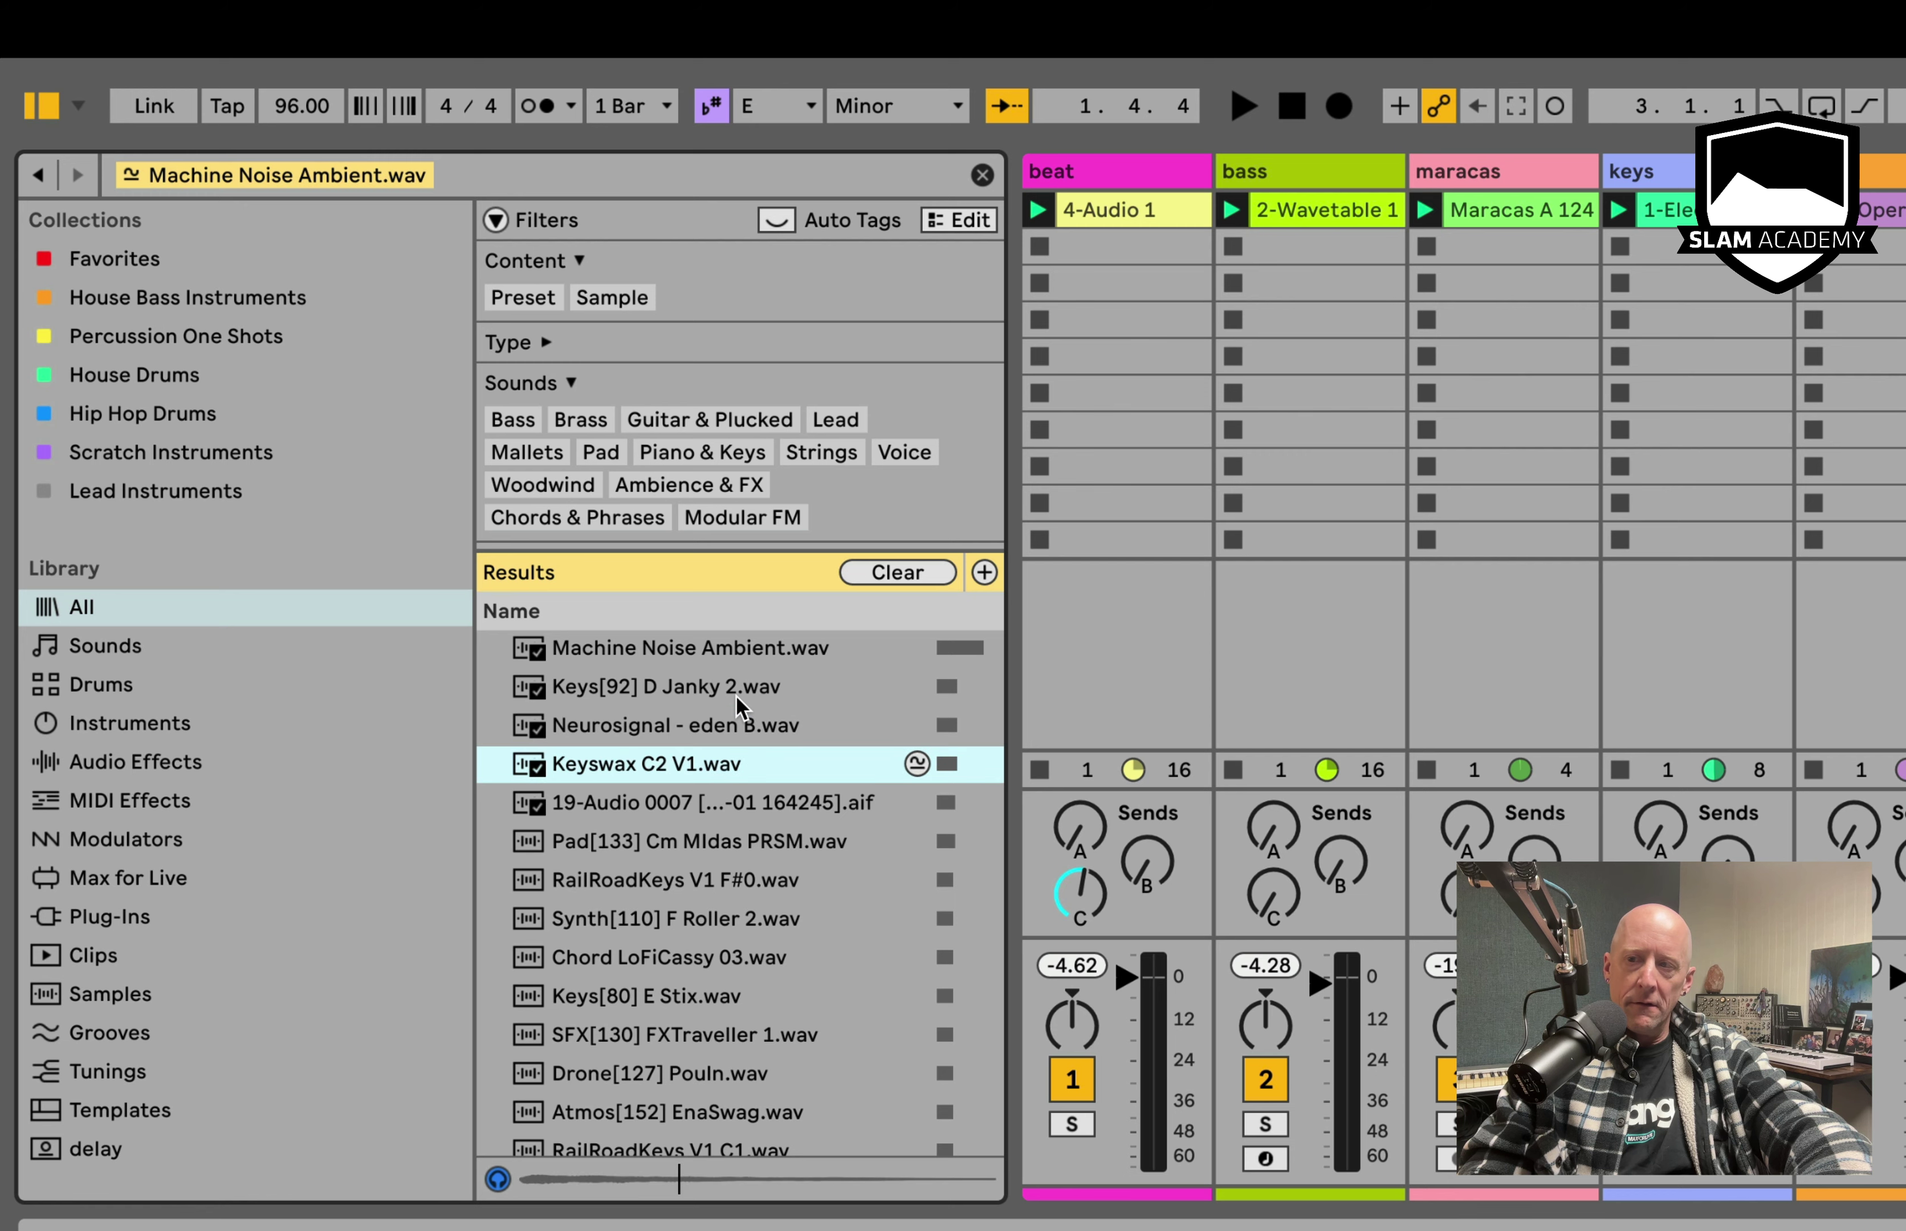
key("Up")
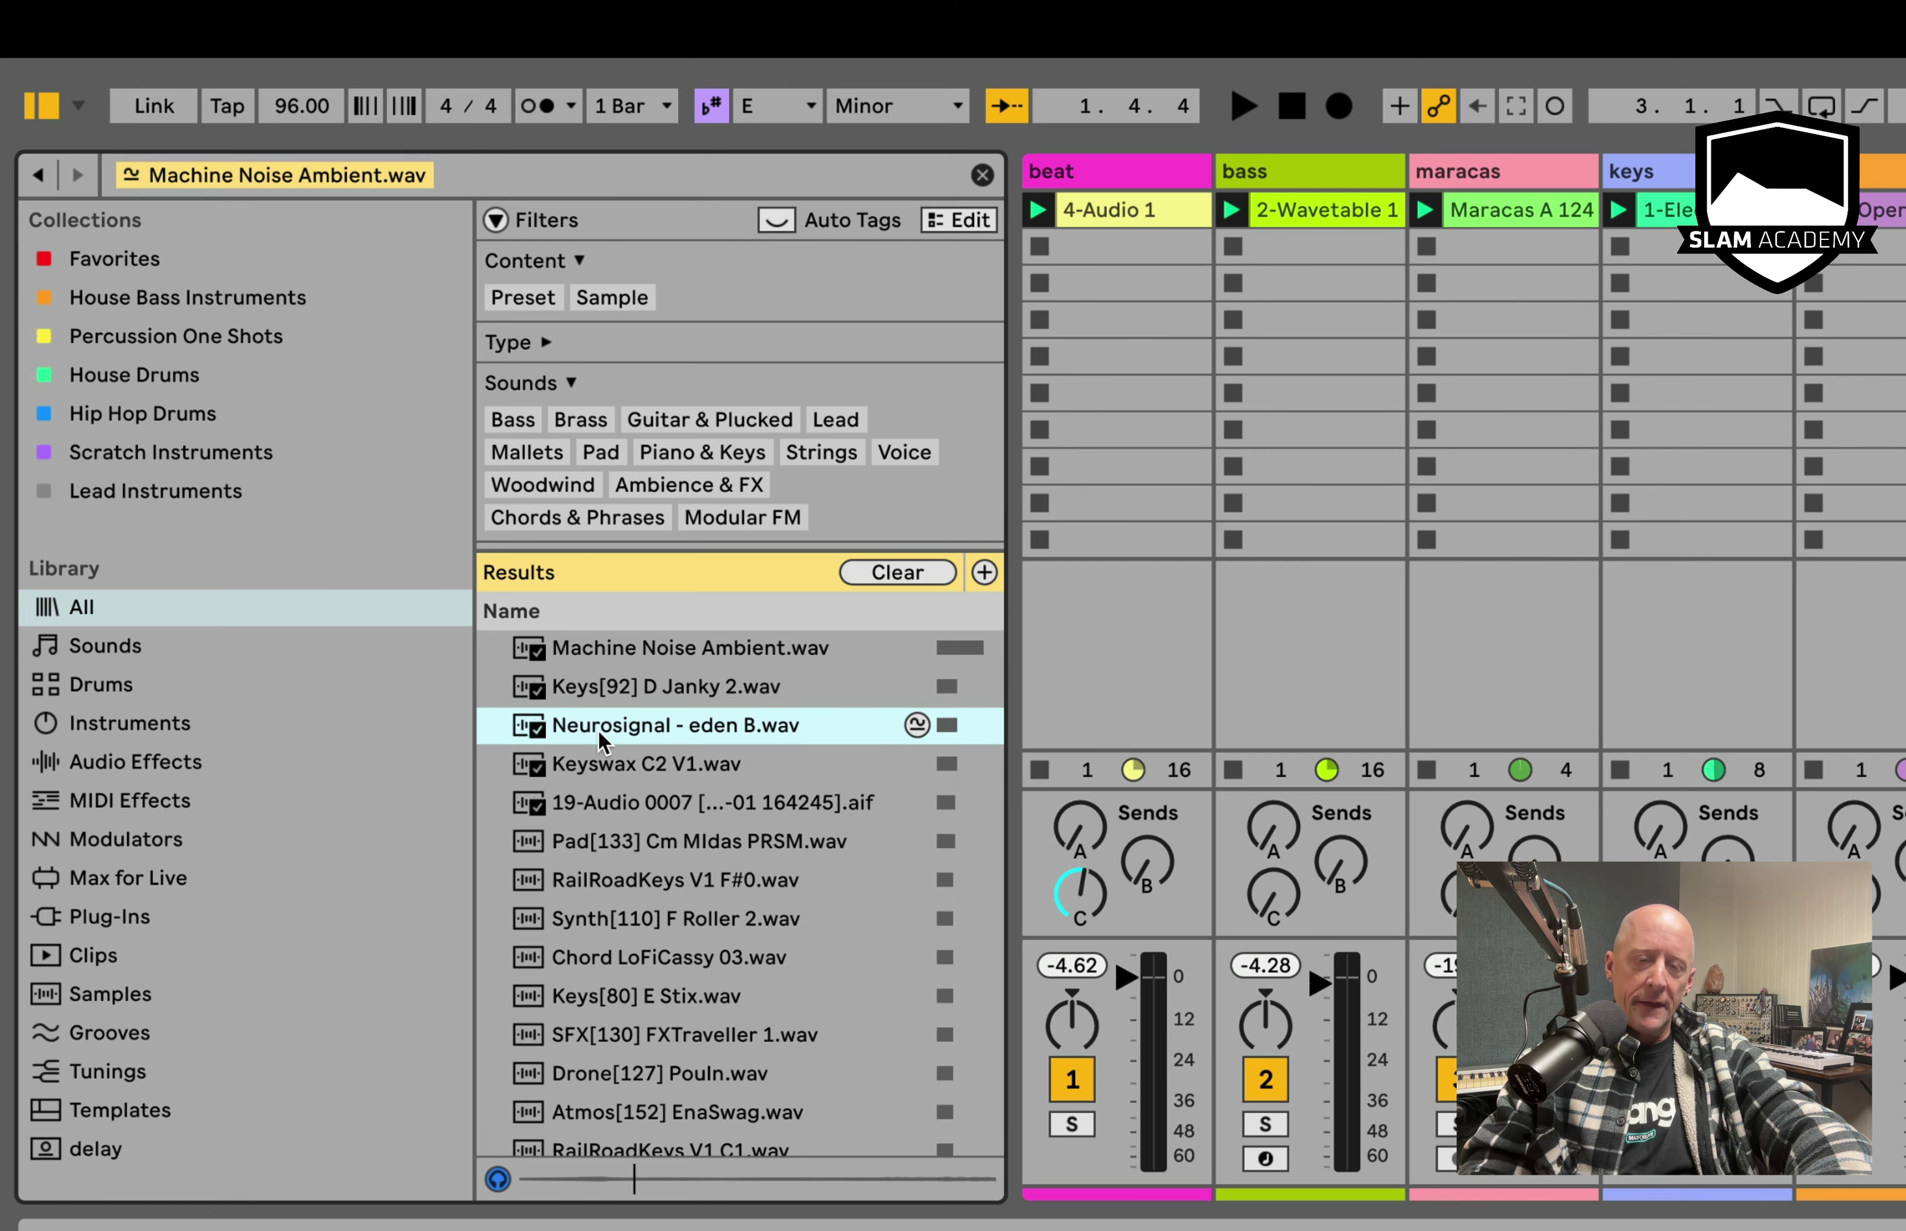
- Place Neurosignal - eden B.wav in the first clip slot of a new audio track after the lead track
left_click_drag(601, 733, 1786, 469)
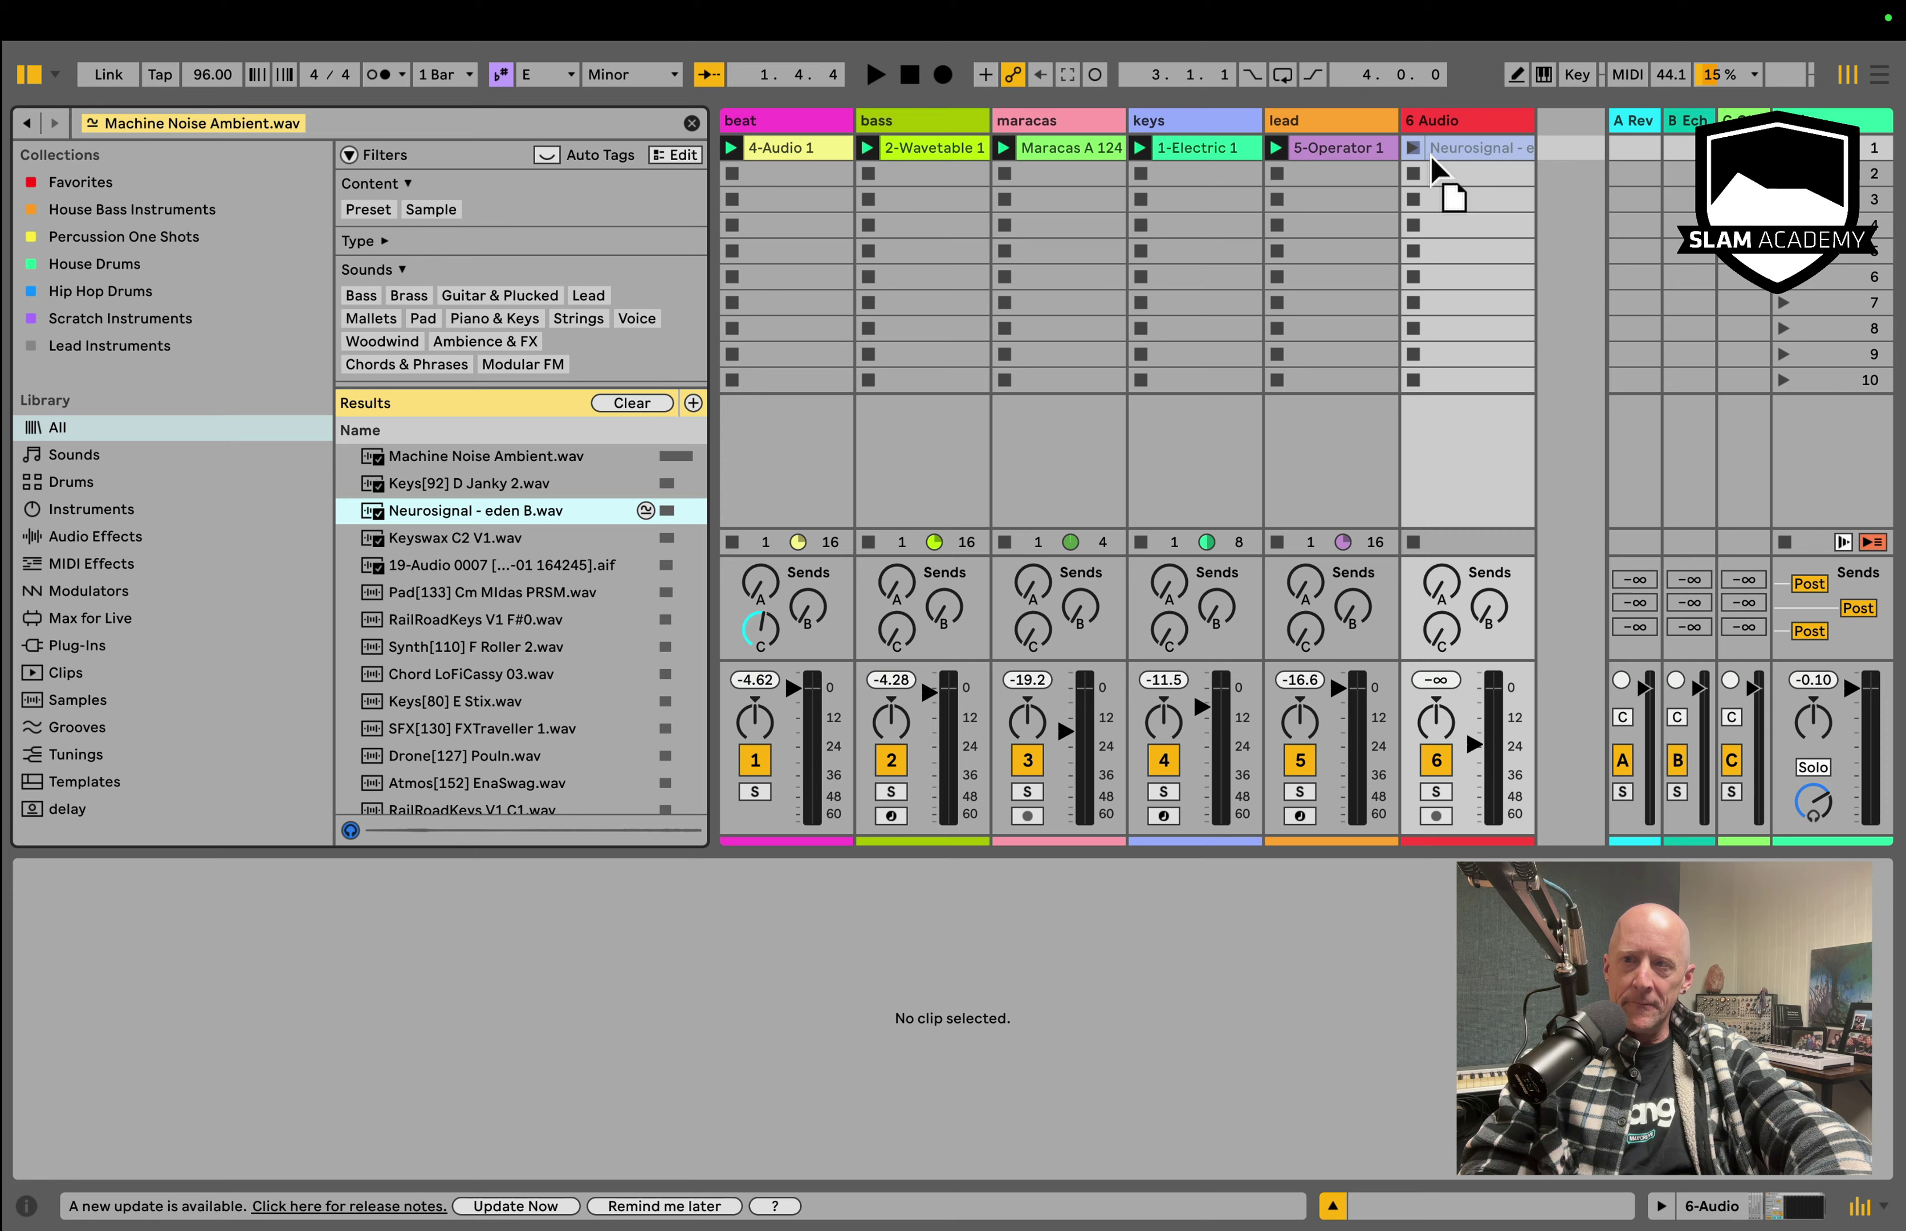
left_click(1434, 156)
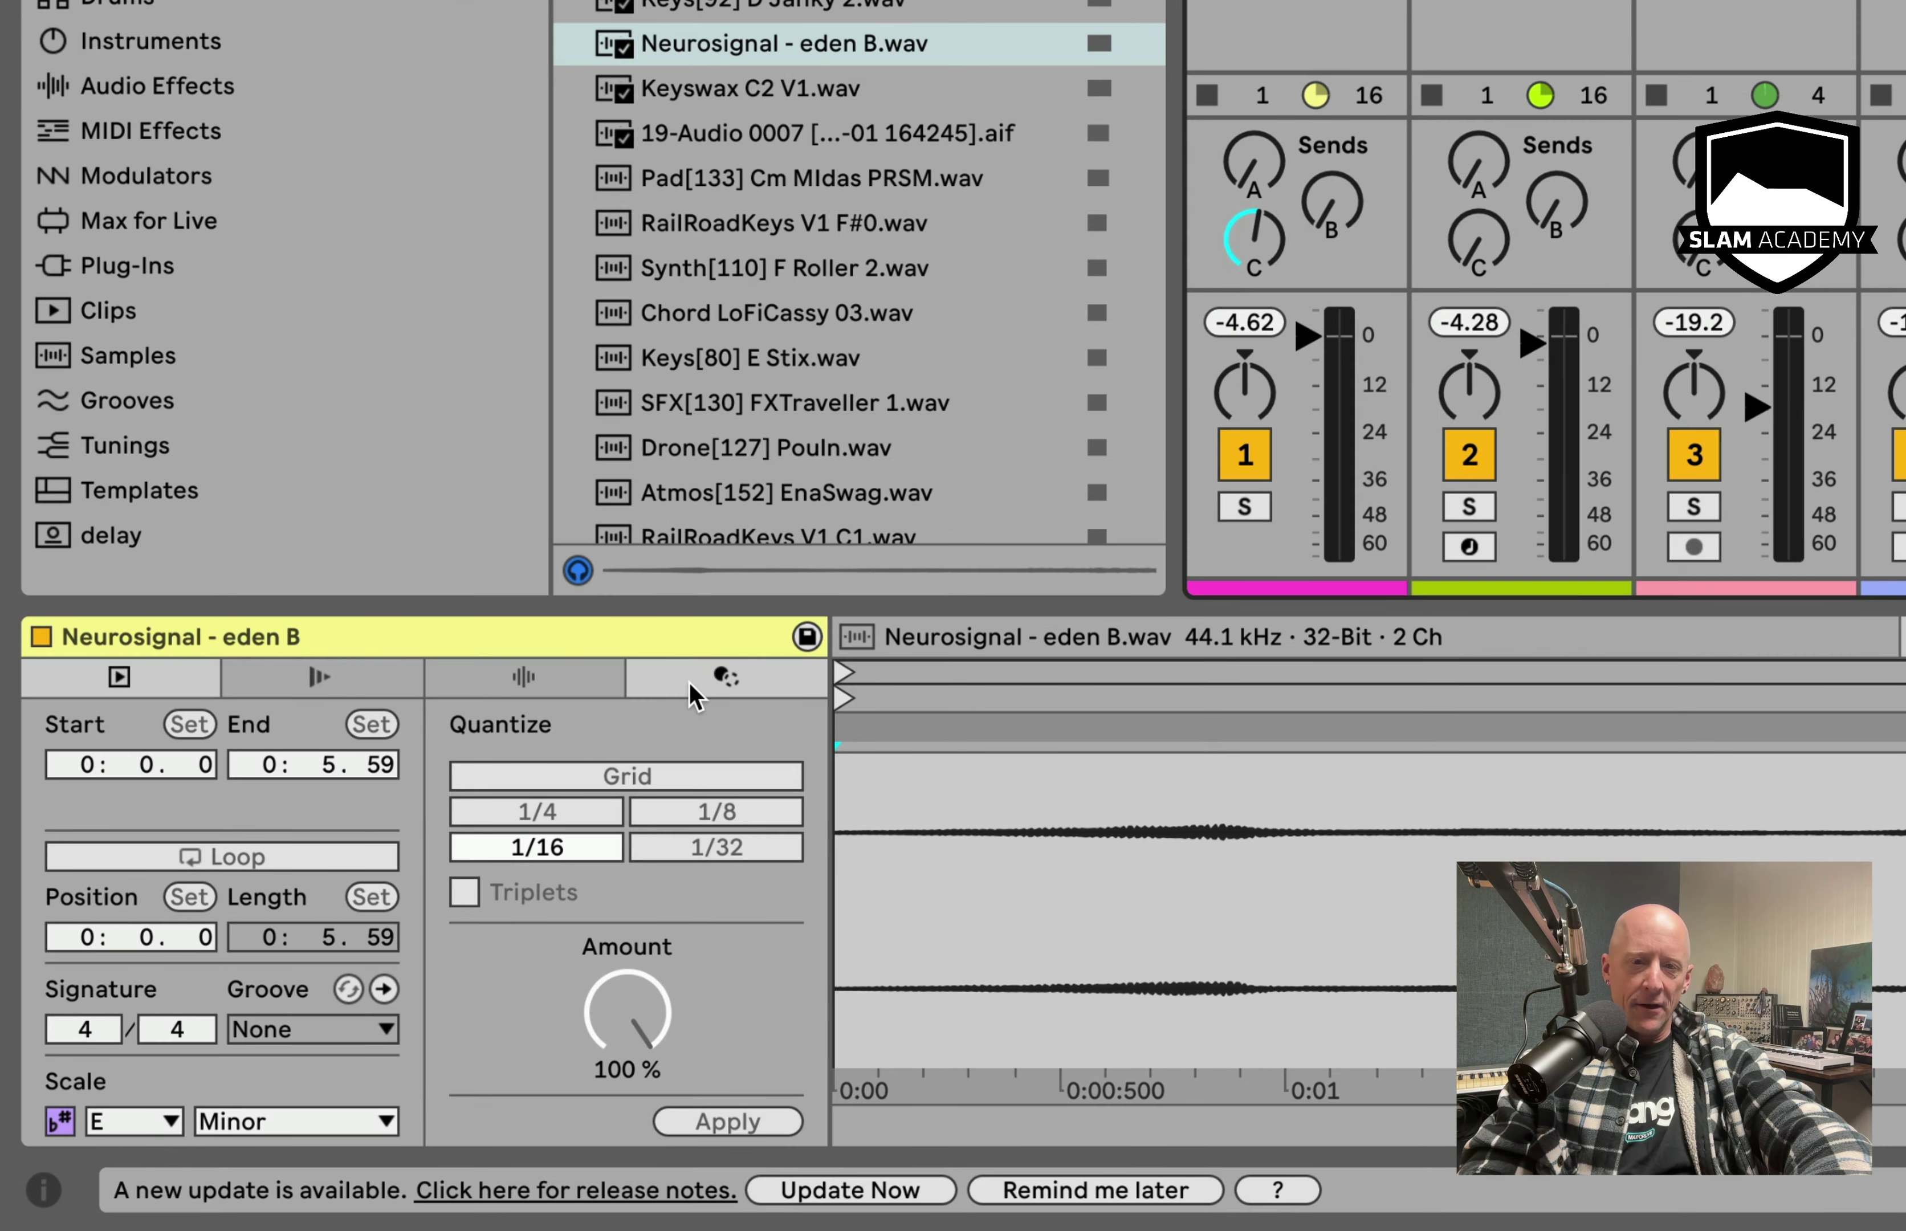
- Enable Warp and Loop for the Neurosignal - eden B clip
left_click(576, 667)
left_click(553, 685)
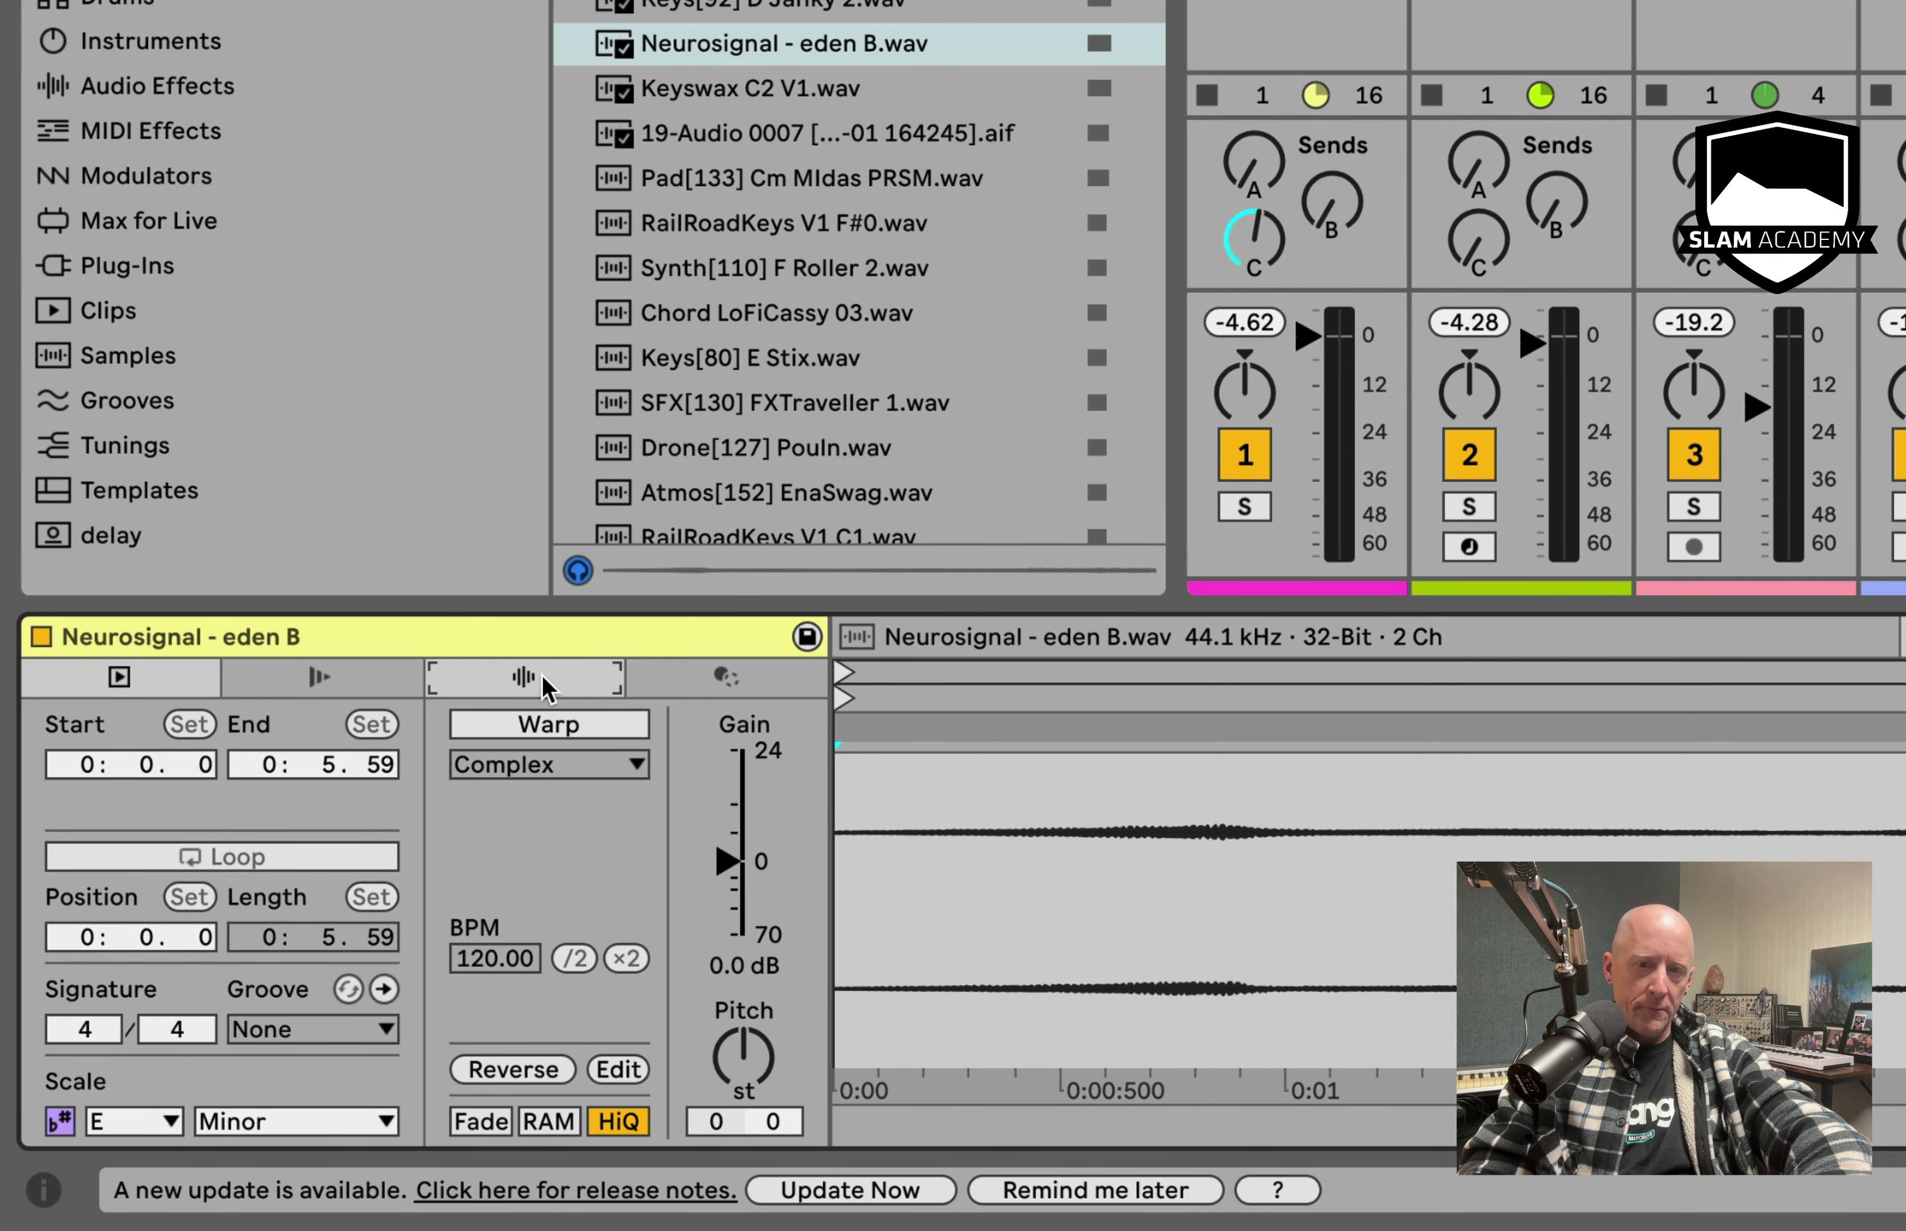
left_click(600, 725)
left_click(287, 869)
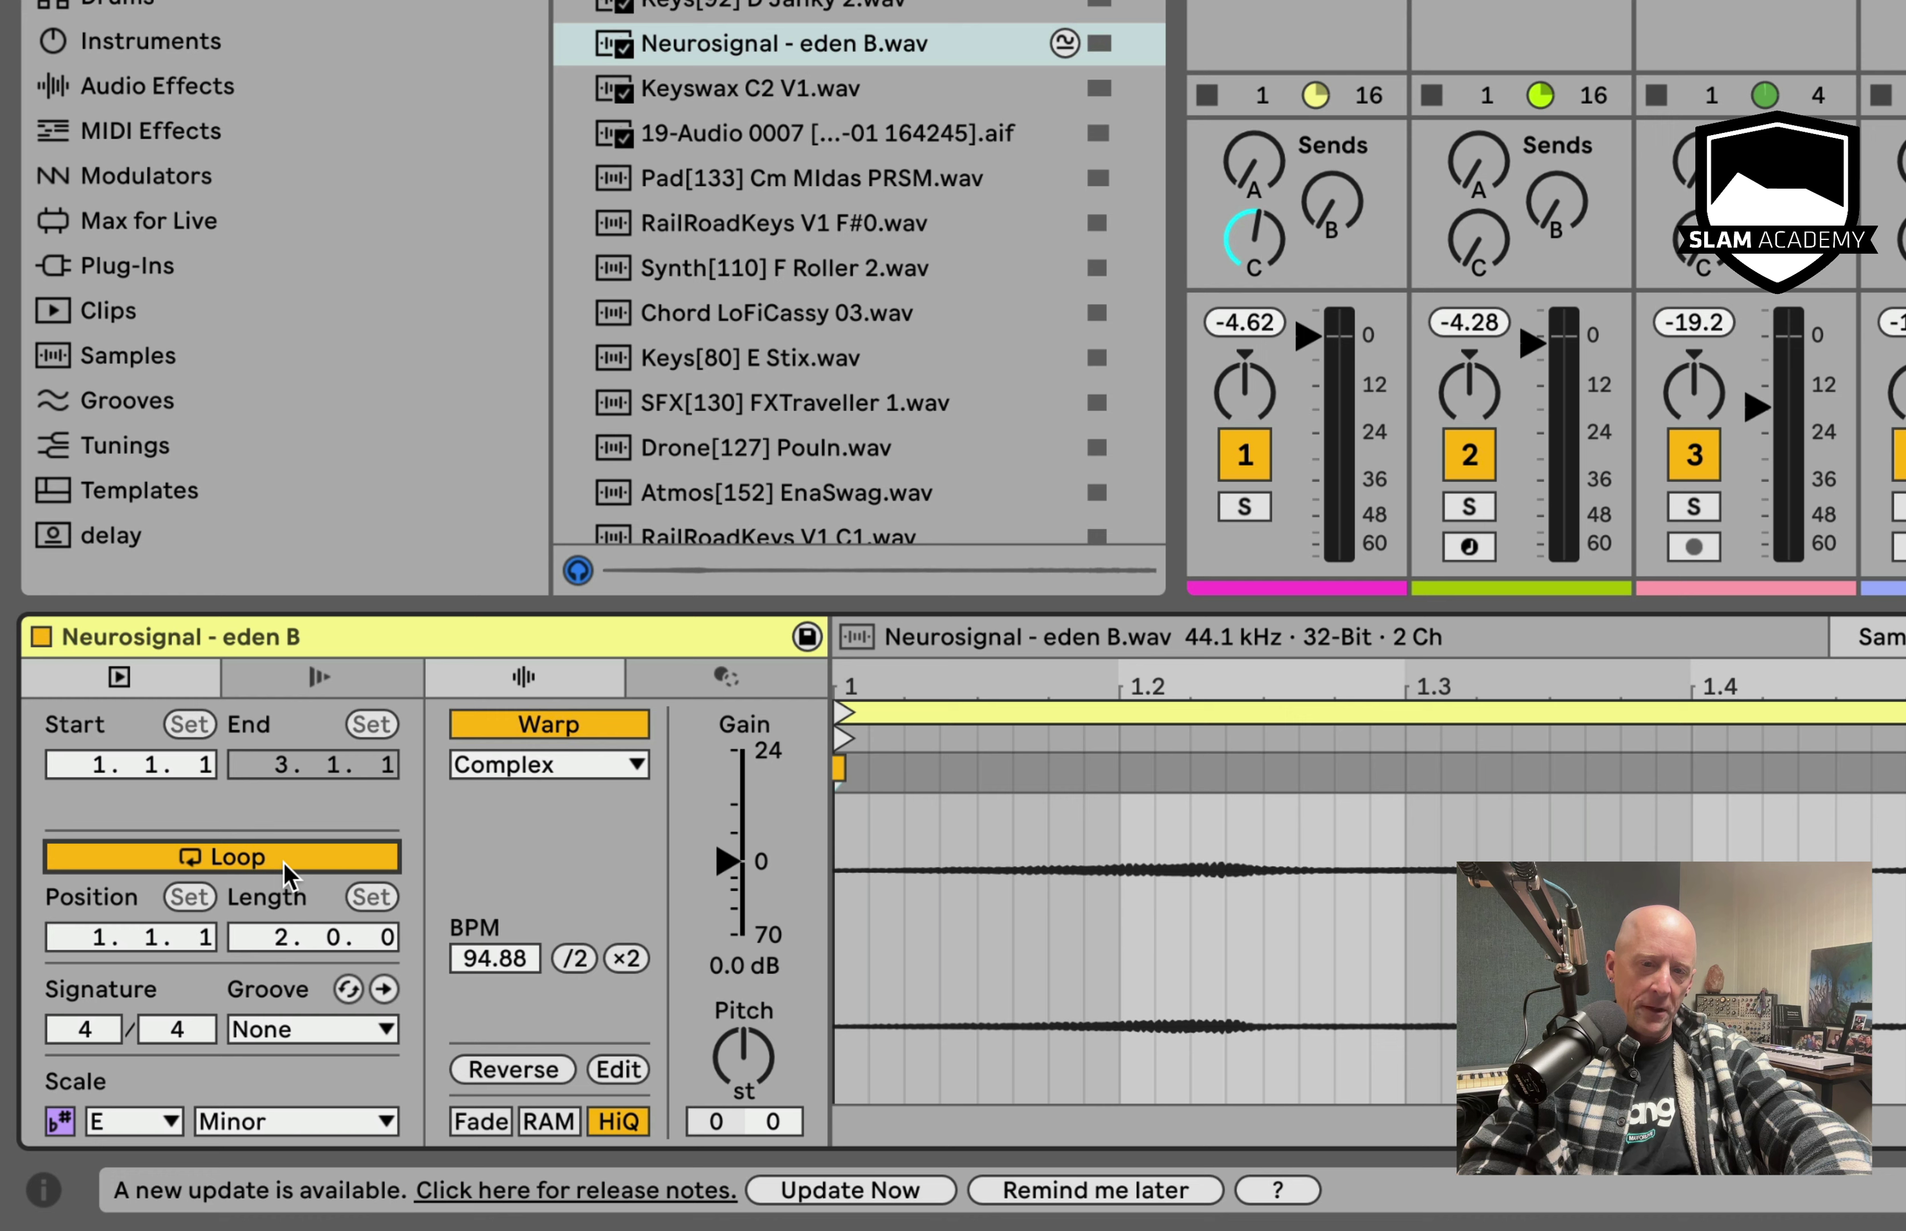
- Raise the Neurosignal clip's gain to 13.3 dB and adjust track 6's volume while the clip plays
left_click_drag(742, 937, 741, 879)
left_click_drag(741, 804, 741, 796)
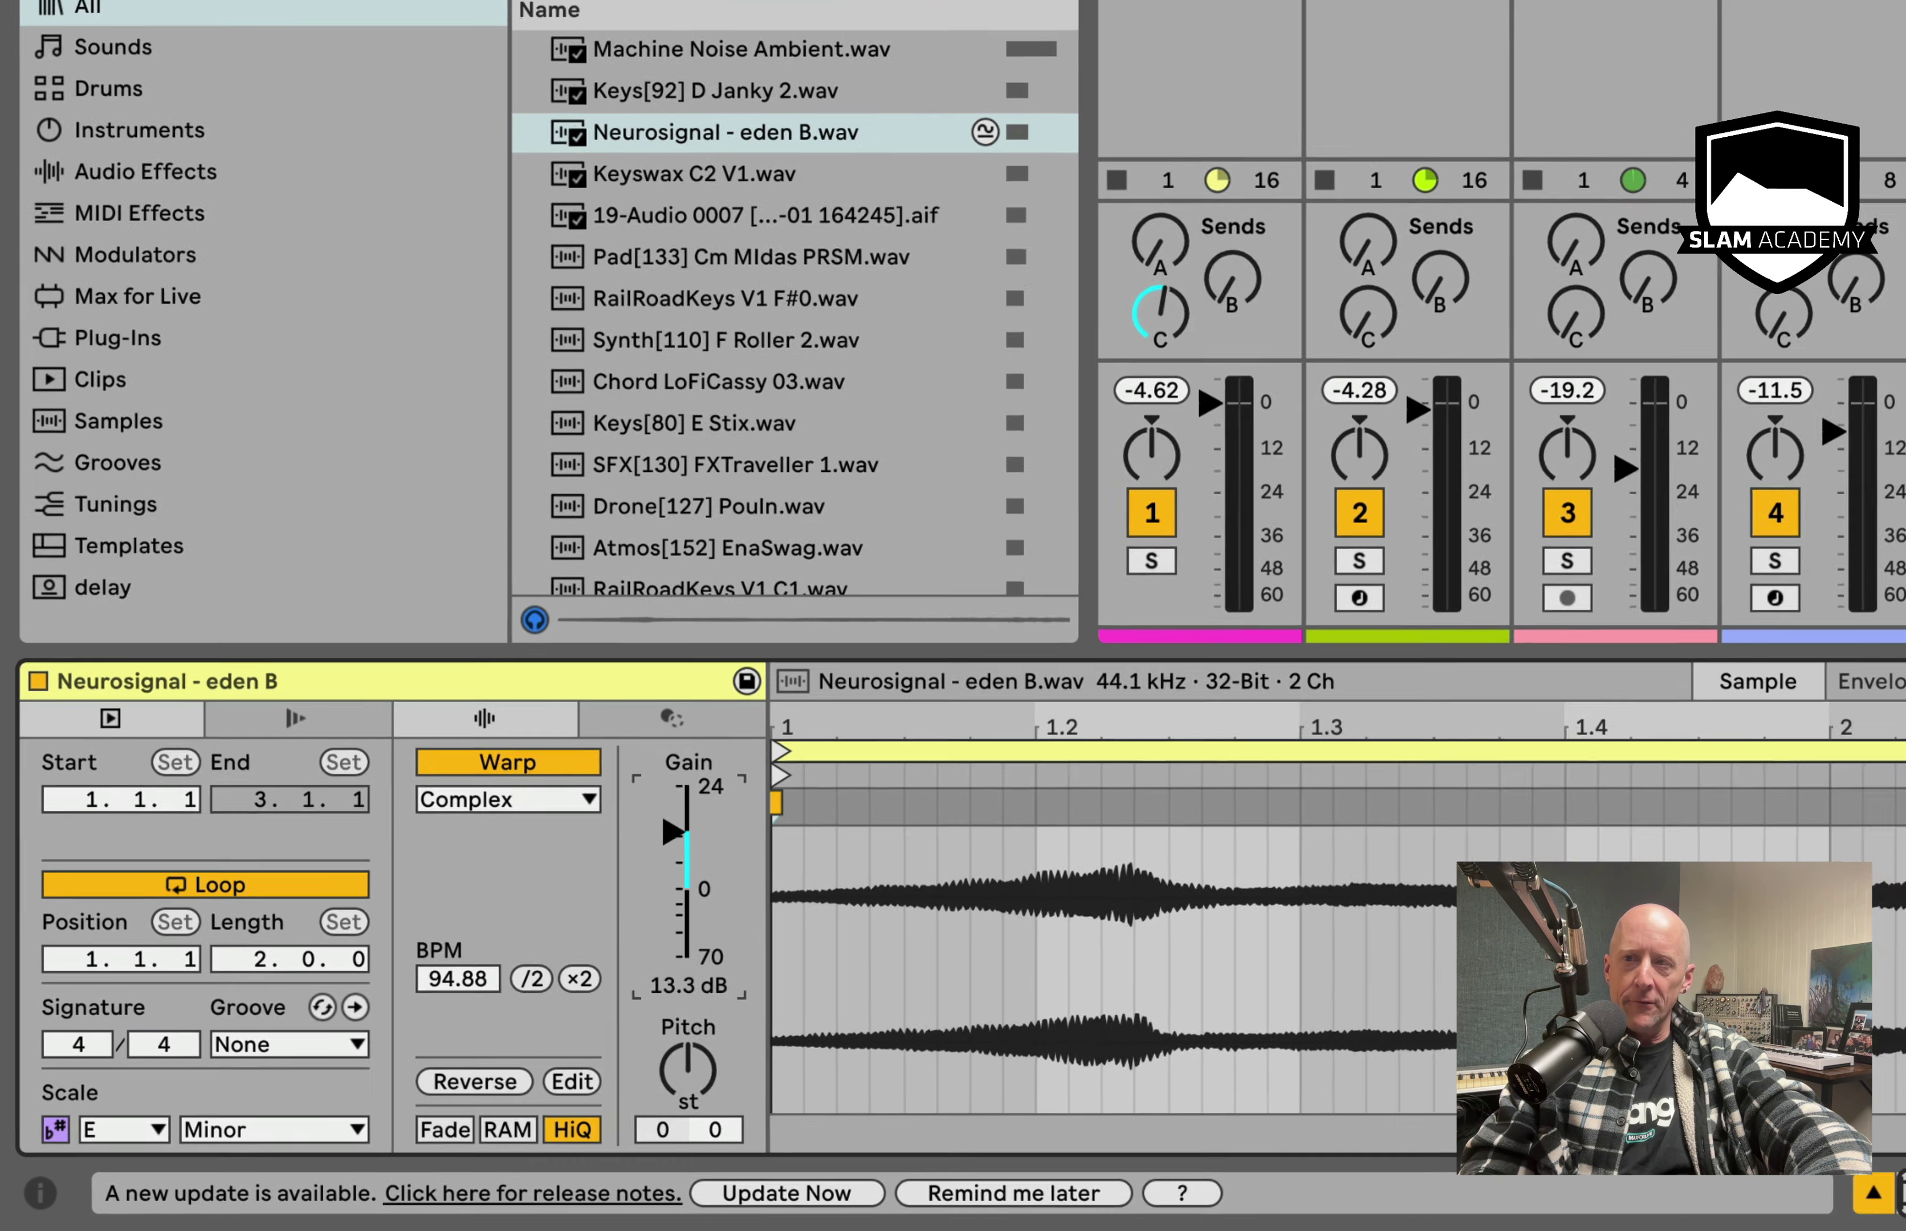
left_click(1476, 97)
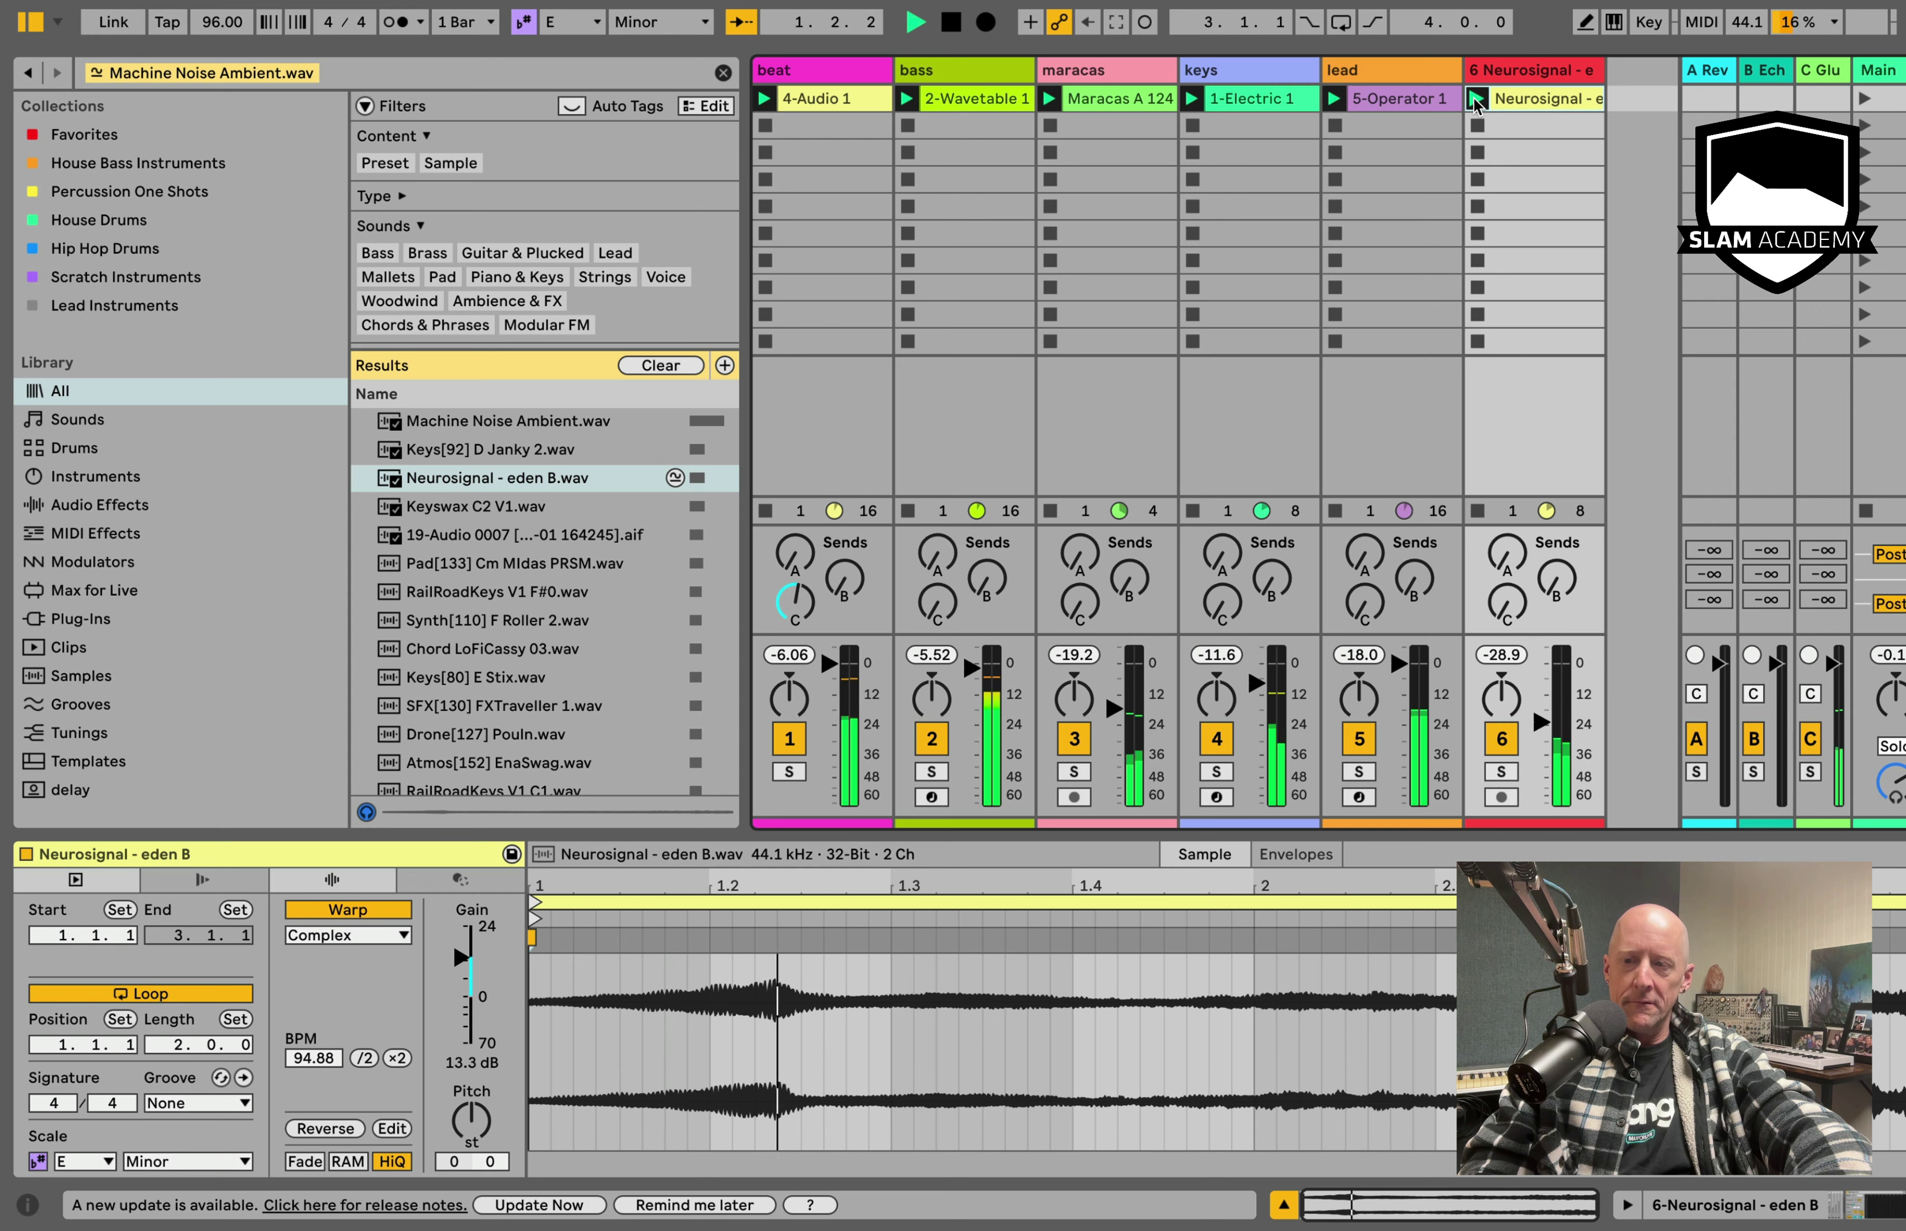
left_click_drag(1542, 715, 1542, 709)
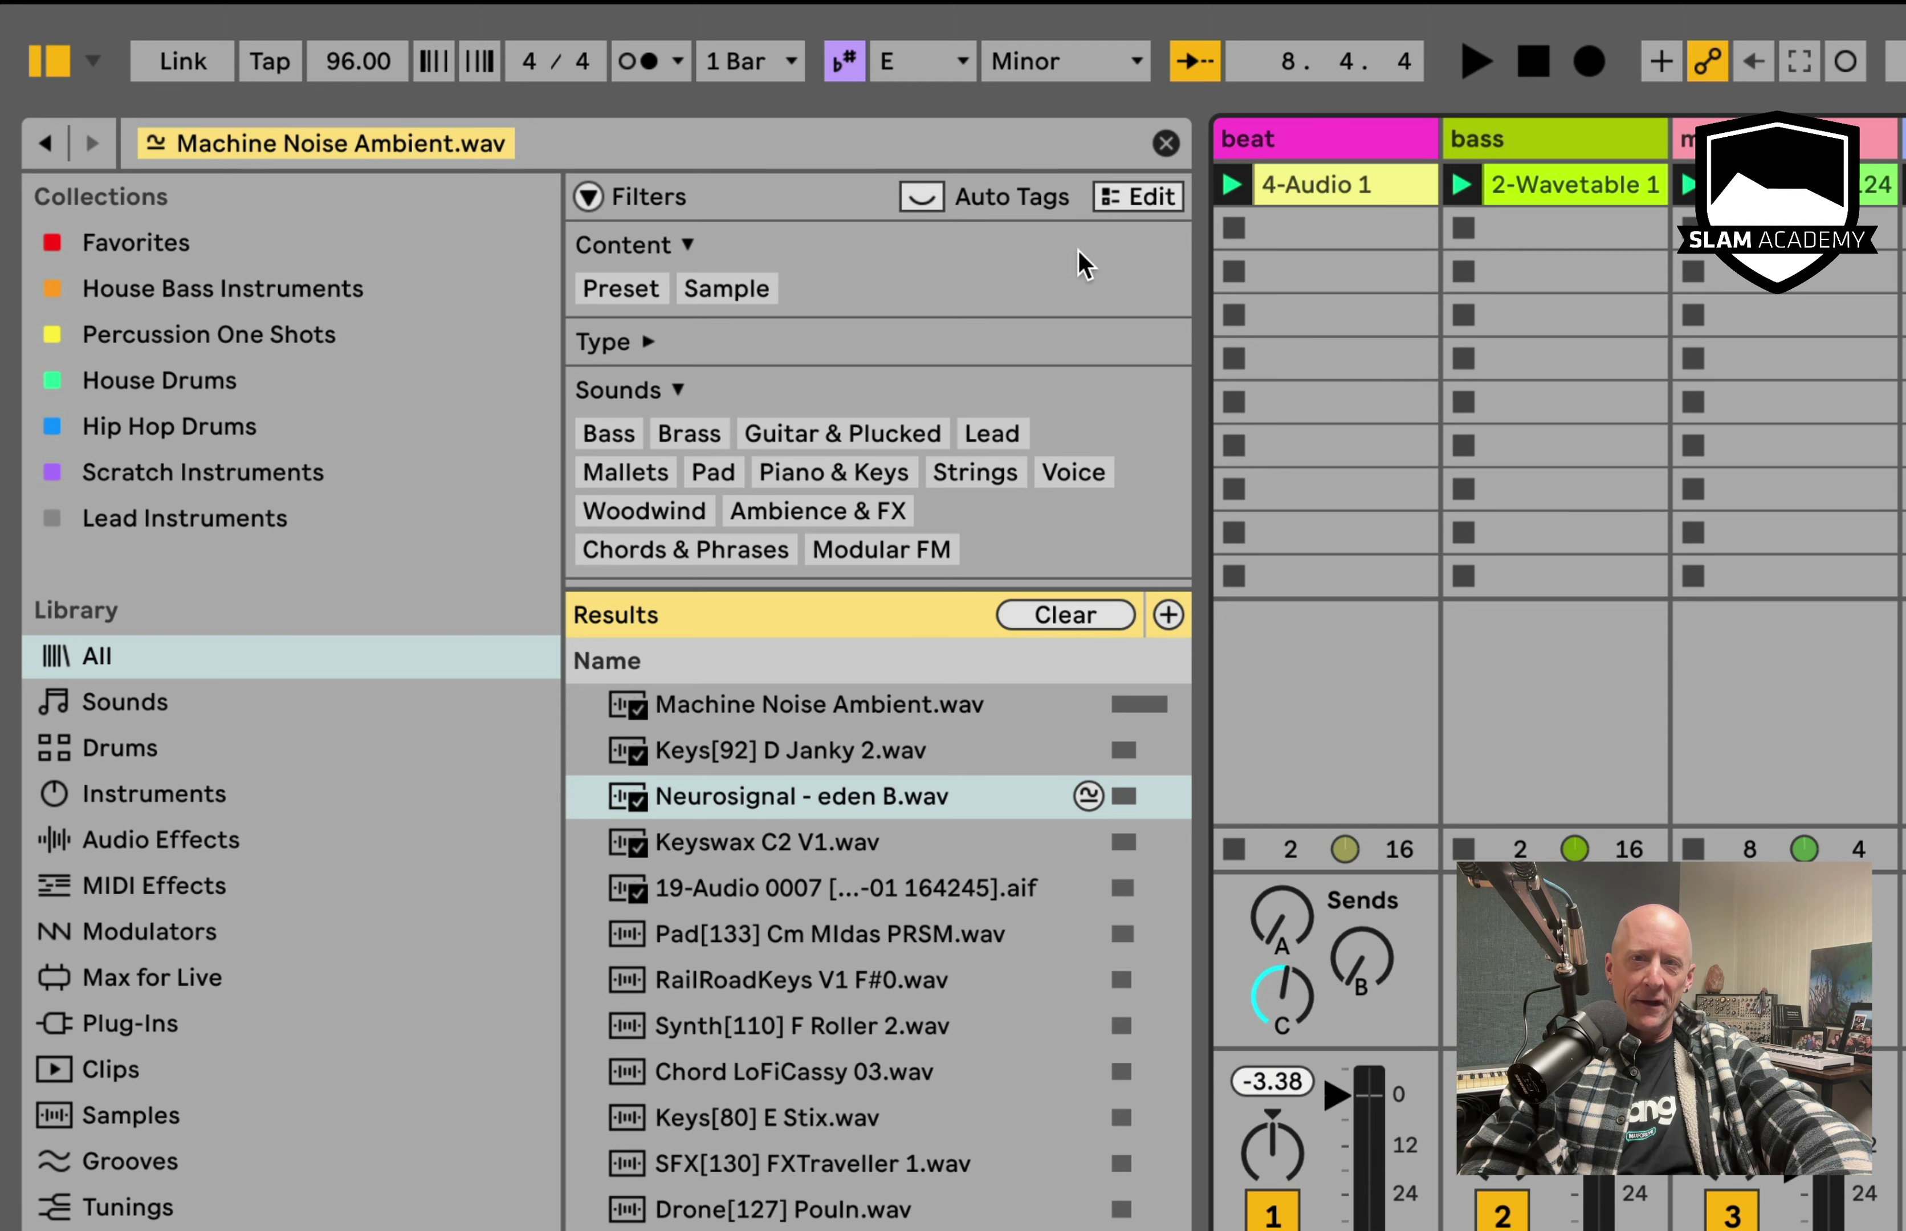
- Open tag editing for Neurosignal - eden B.wav and assign it the Loop tag
left_click(1125, 196)
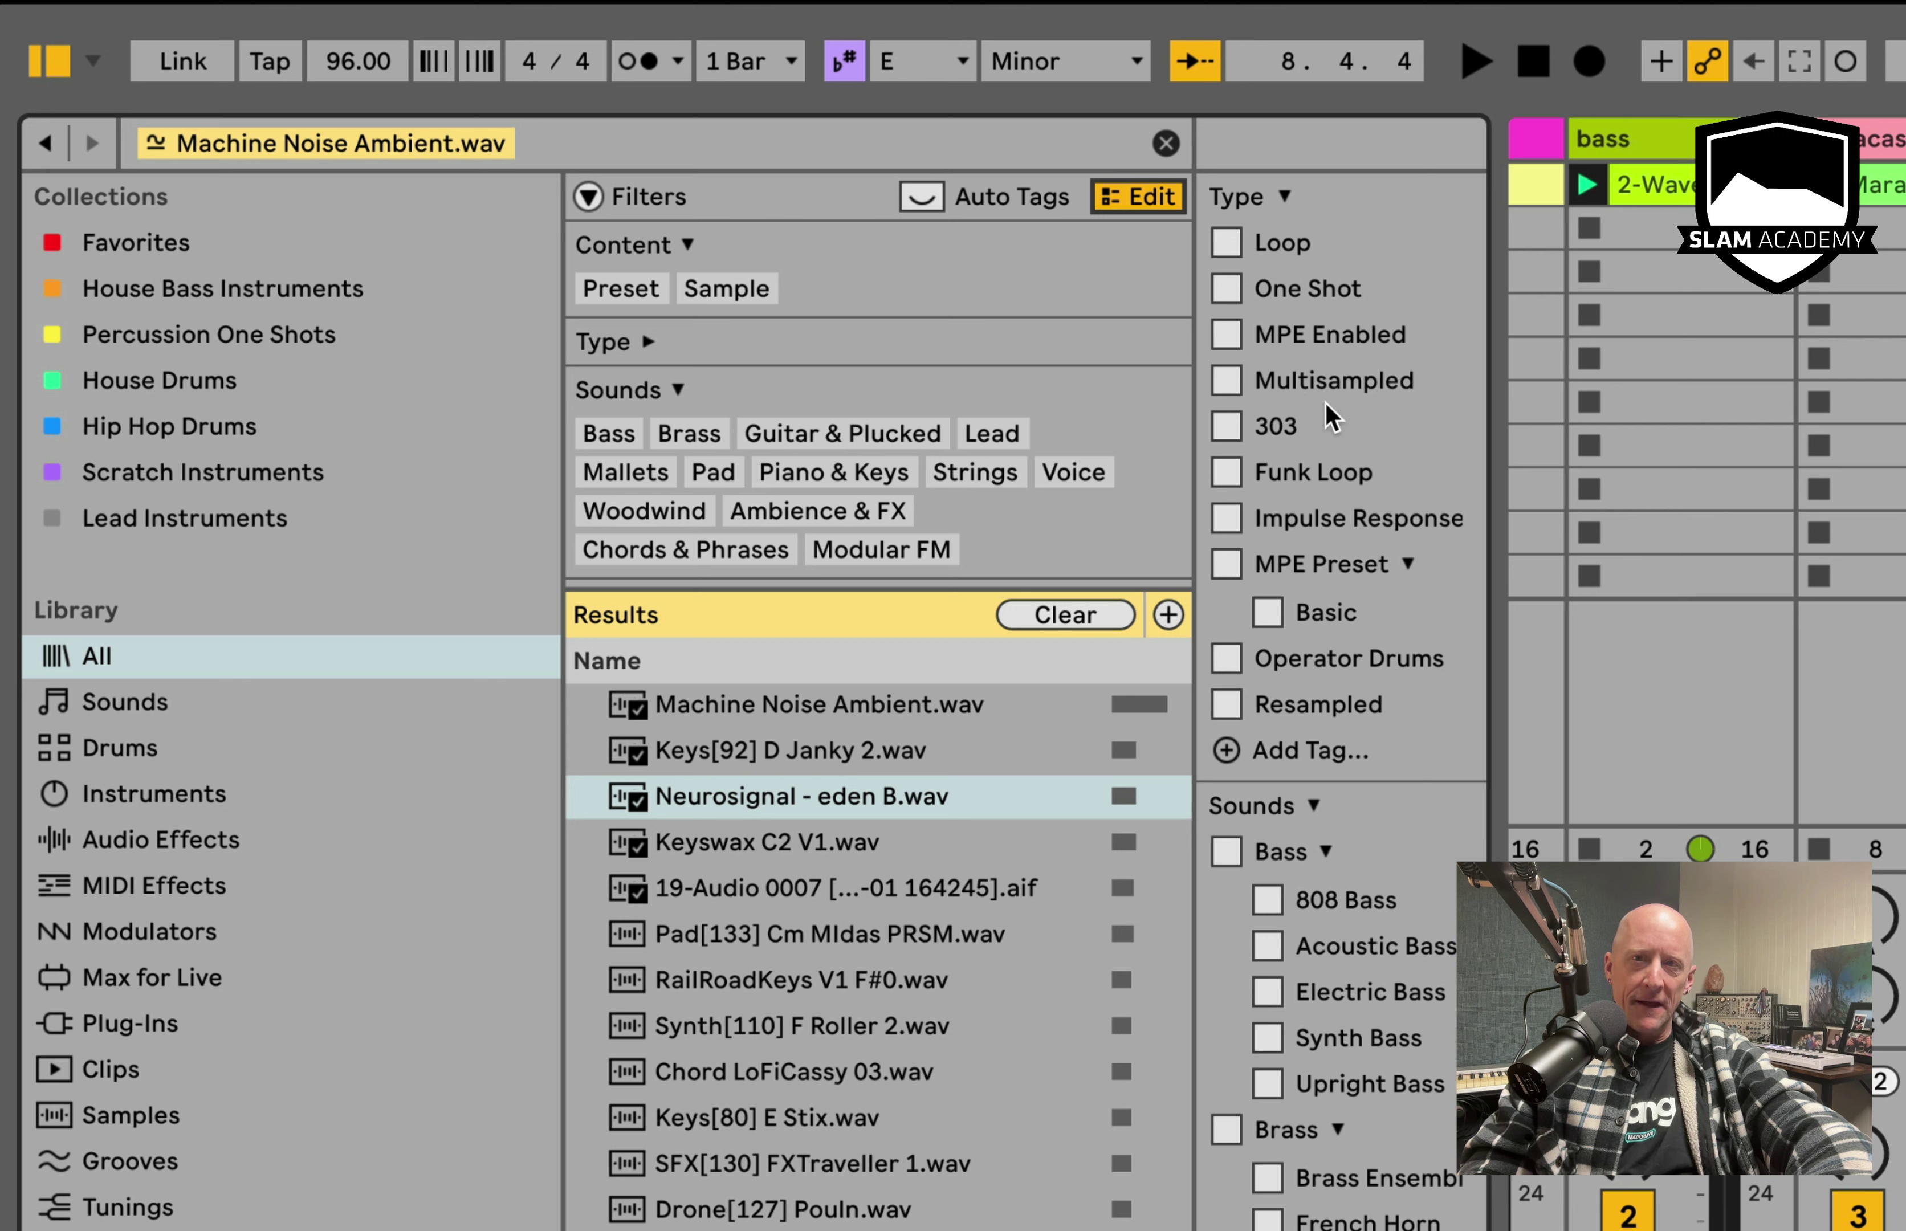
left_click(1231, 246)
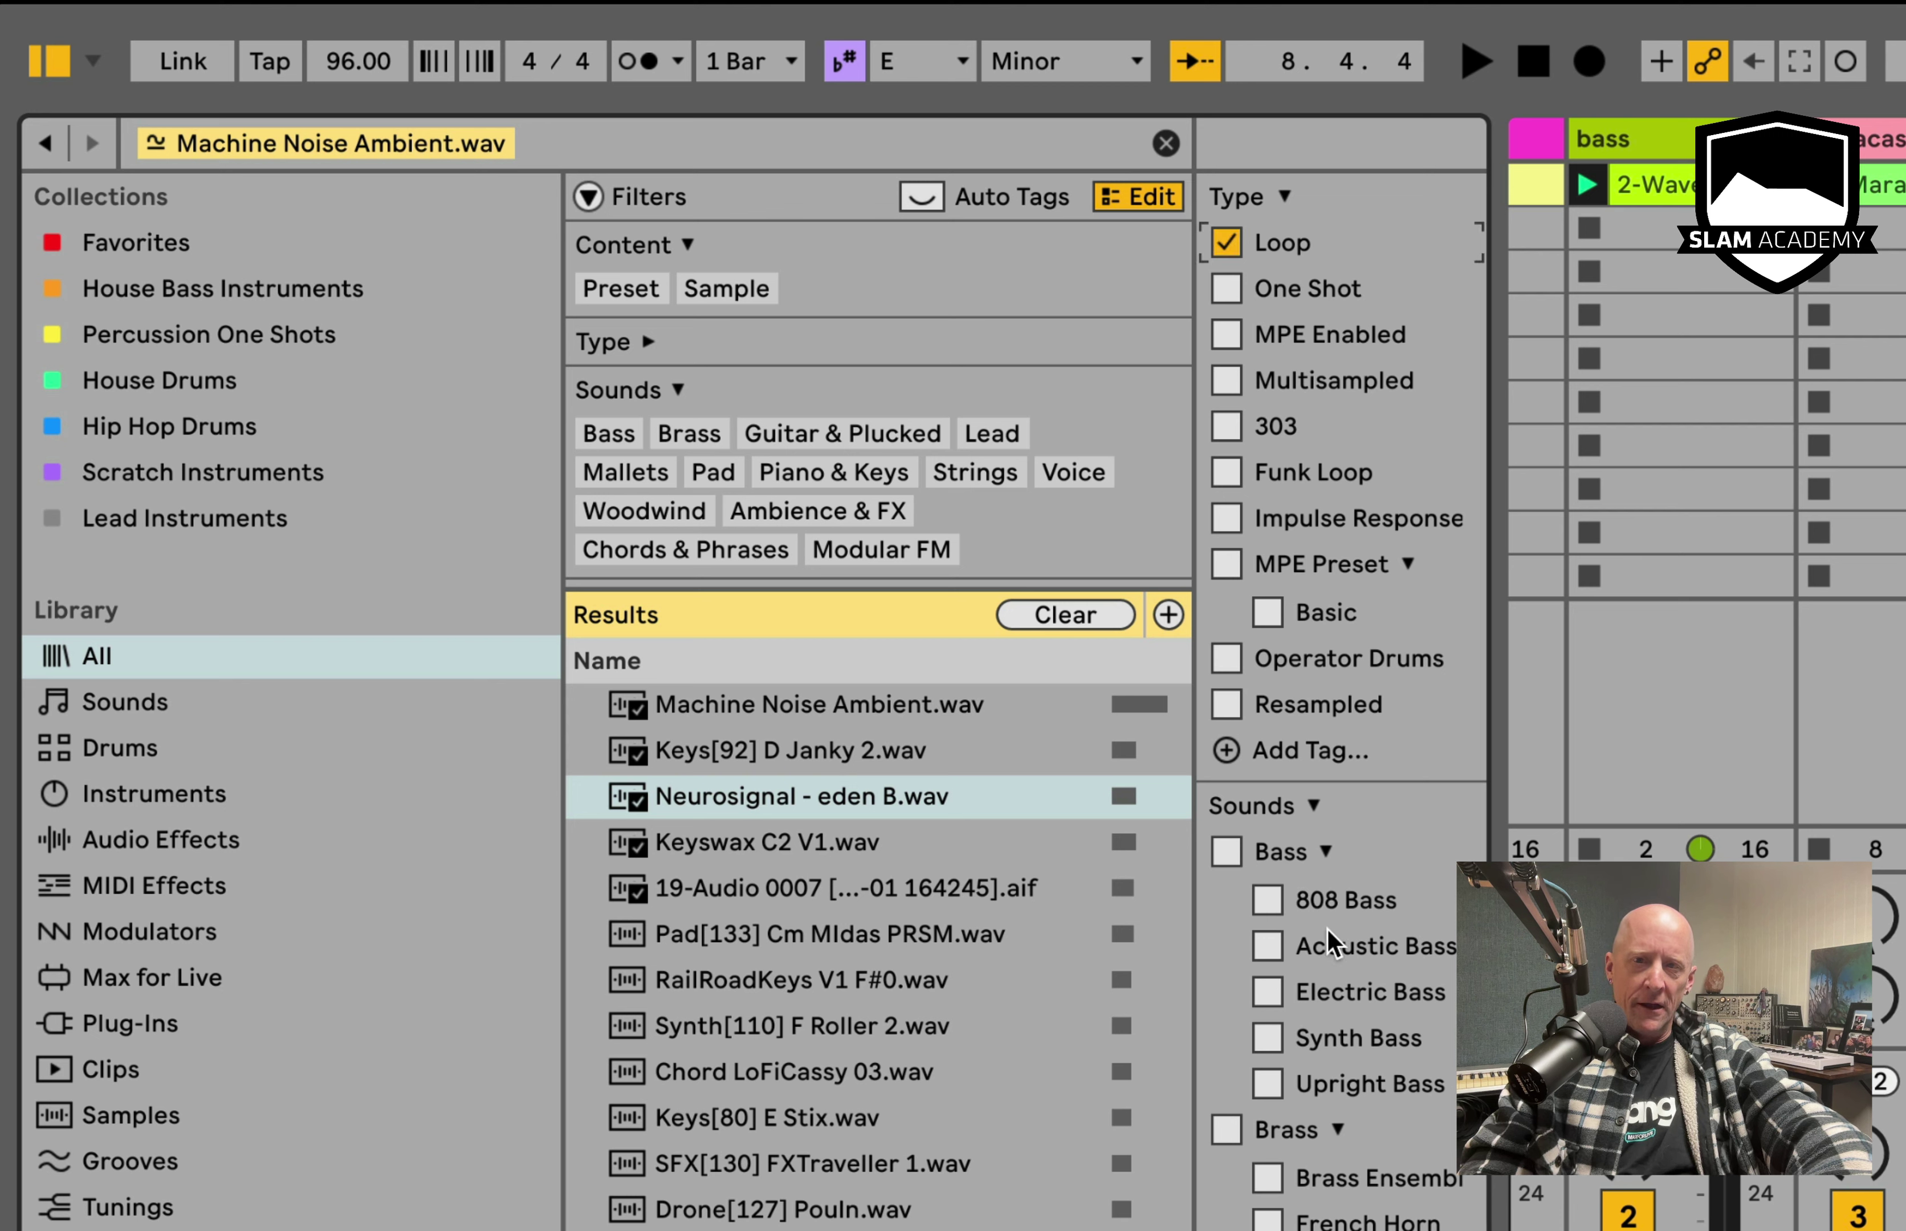
- Add a custom Type tag named "Cinematic" and assign it to Neurosignal - eden B.wav
scroll(1313, 801, "down", 5)
left_click(1266, 534)
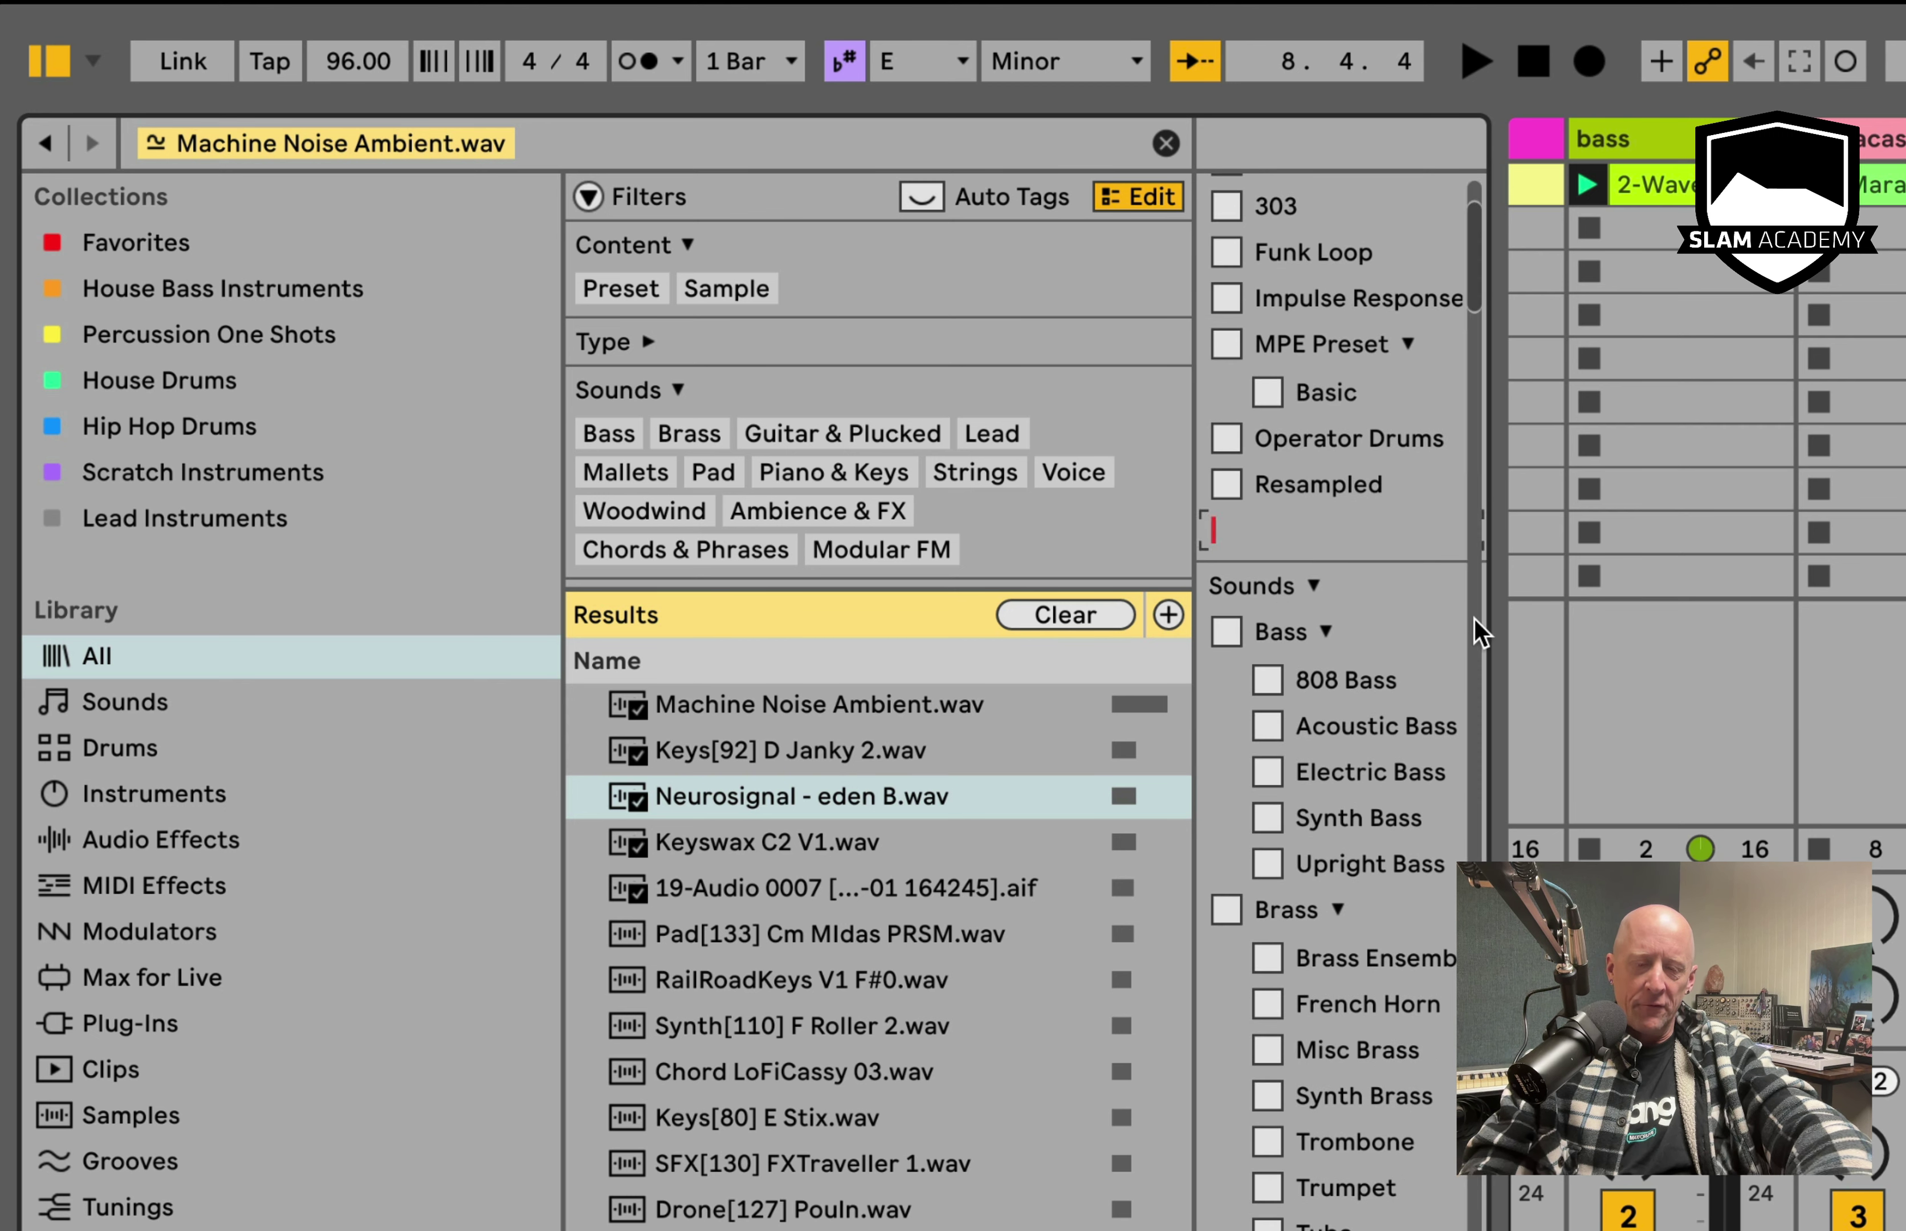
type("Cienmat")
key("BackSpace")
key("BackSpace")
key("BackSpace")
key("BackSpace")
key("BackSpace")
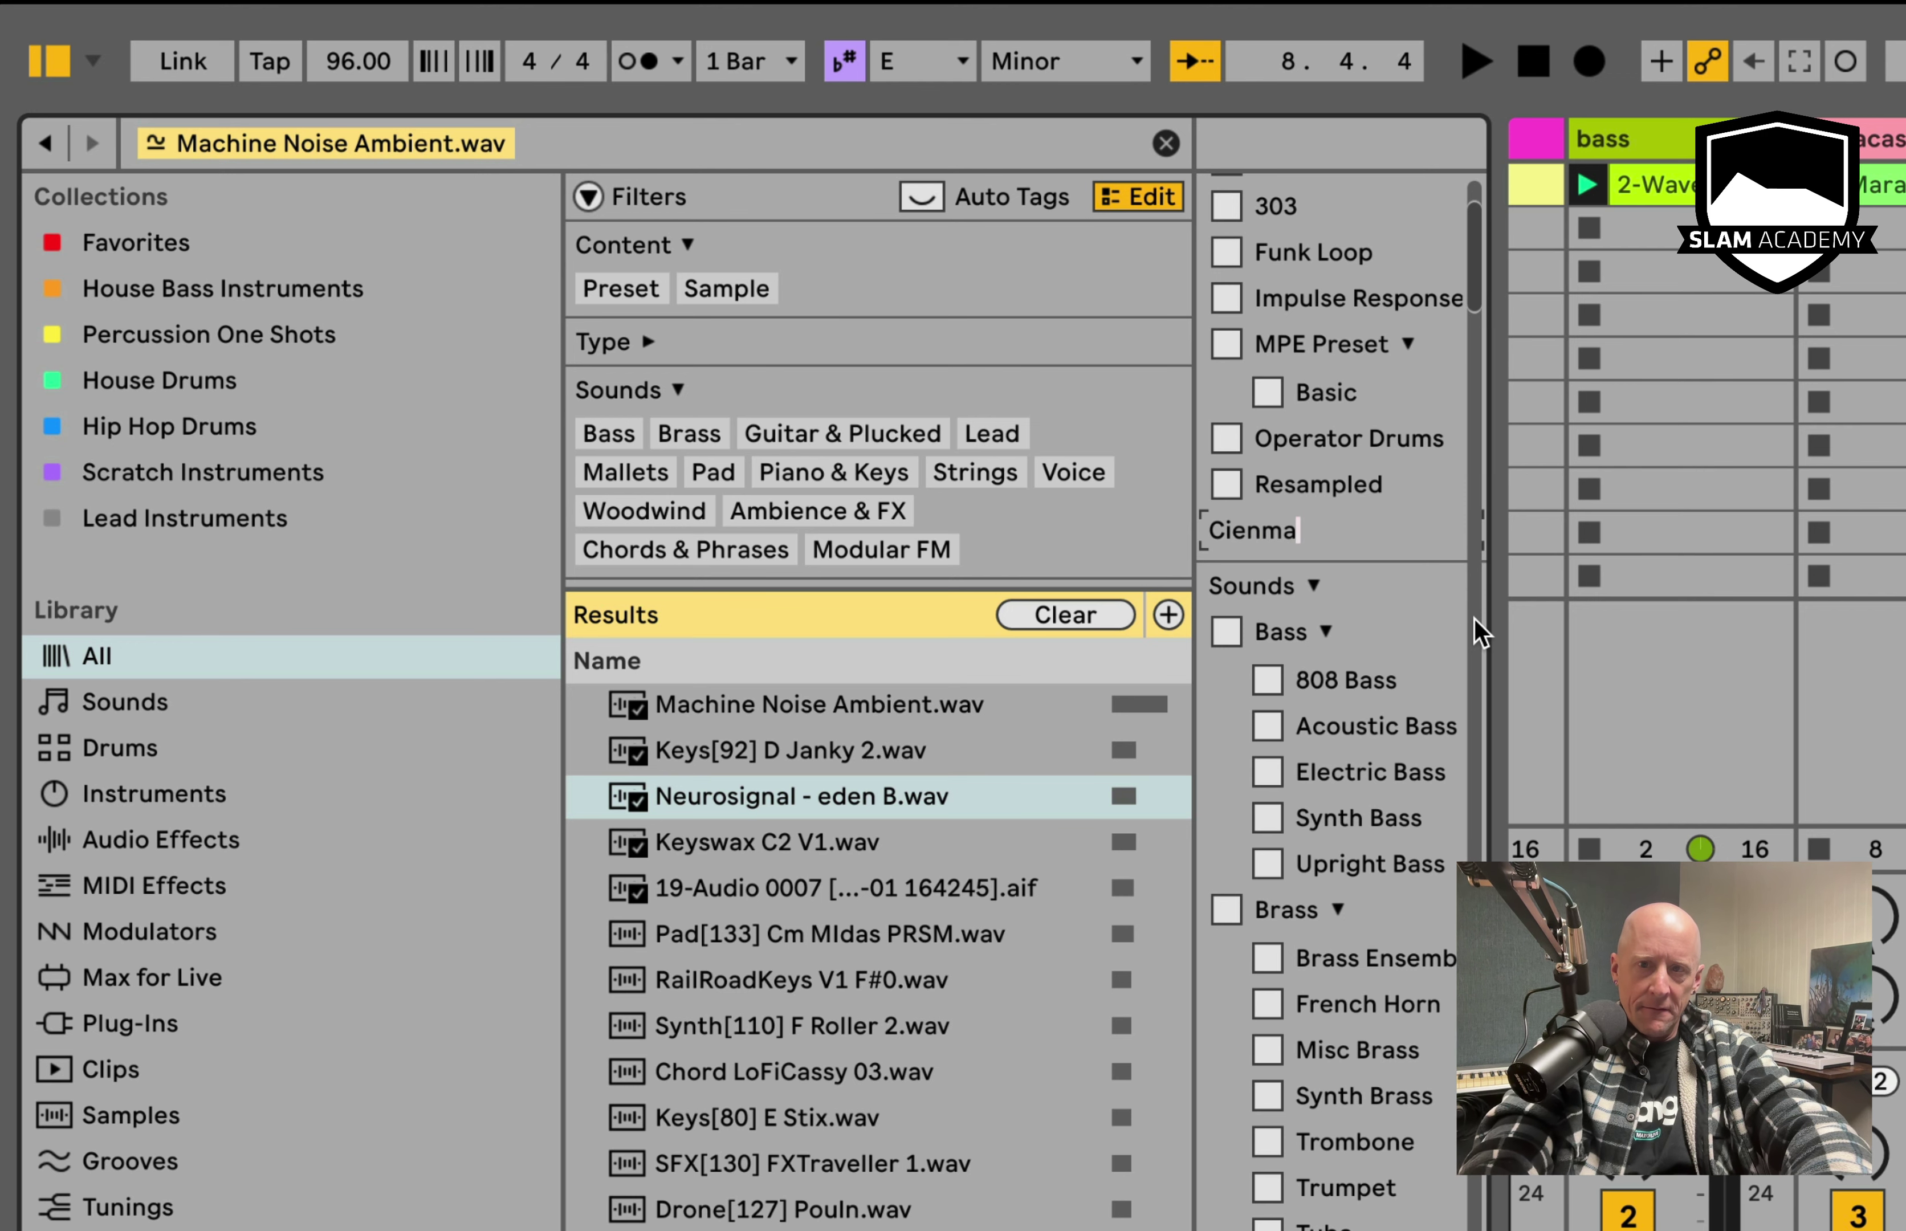
type("nematic")
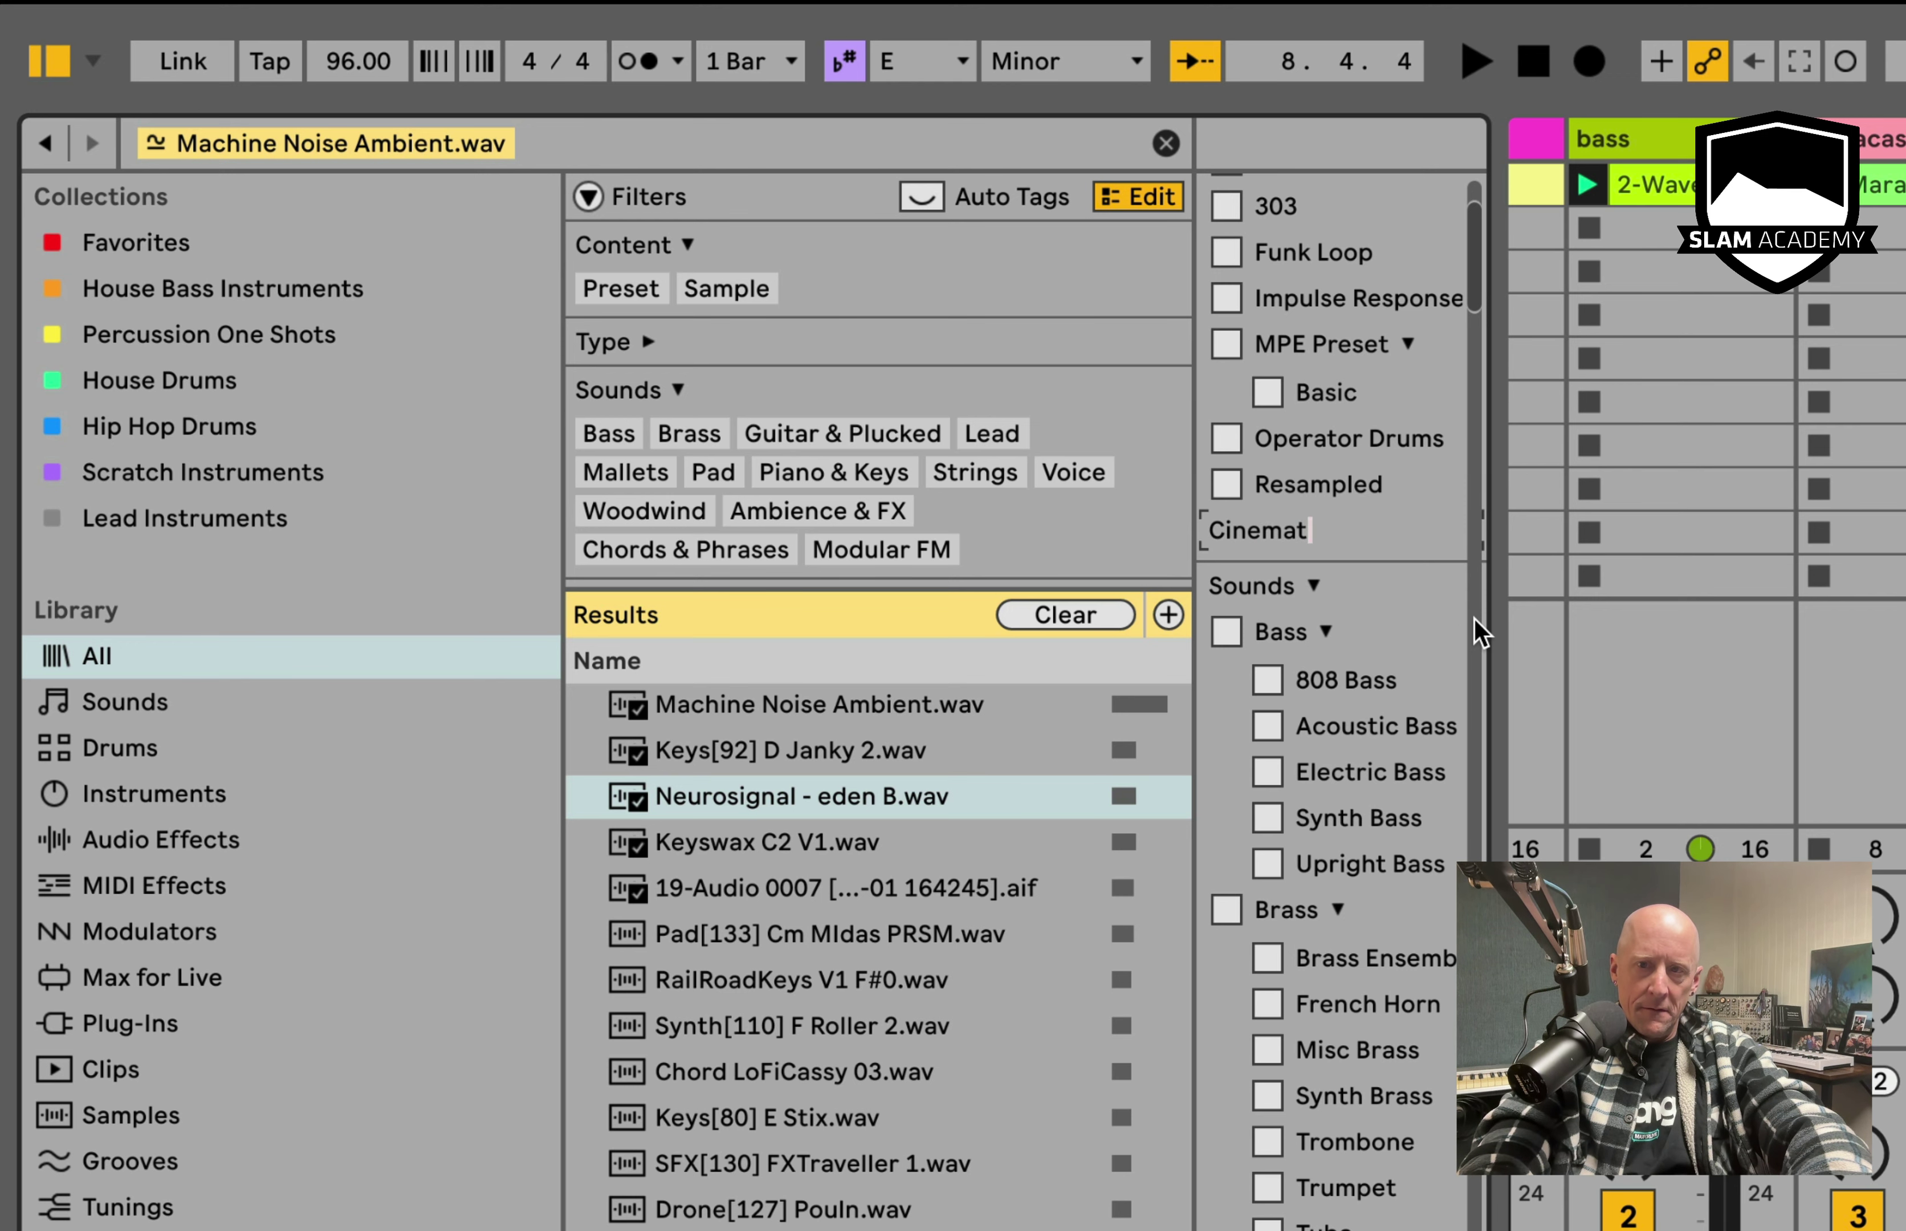
key("Return")
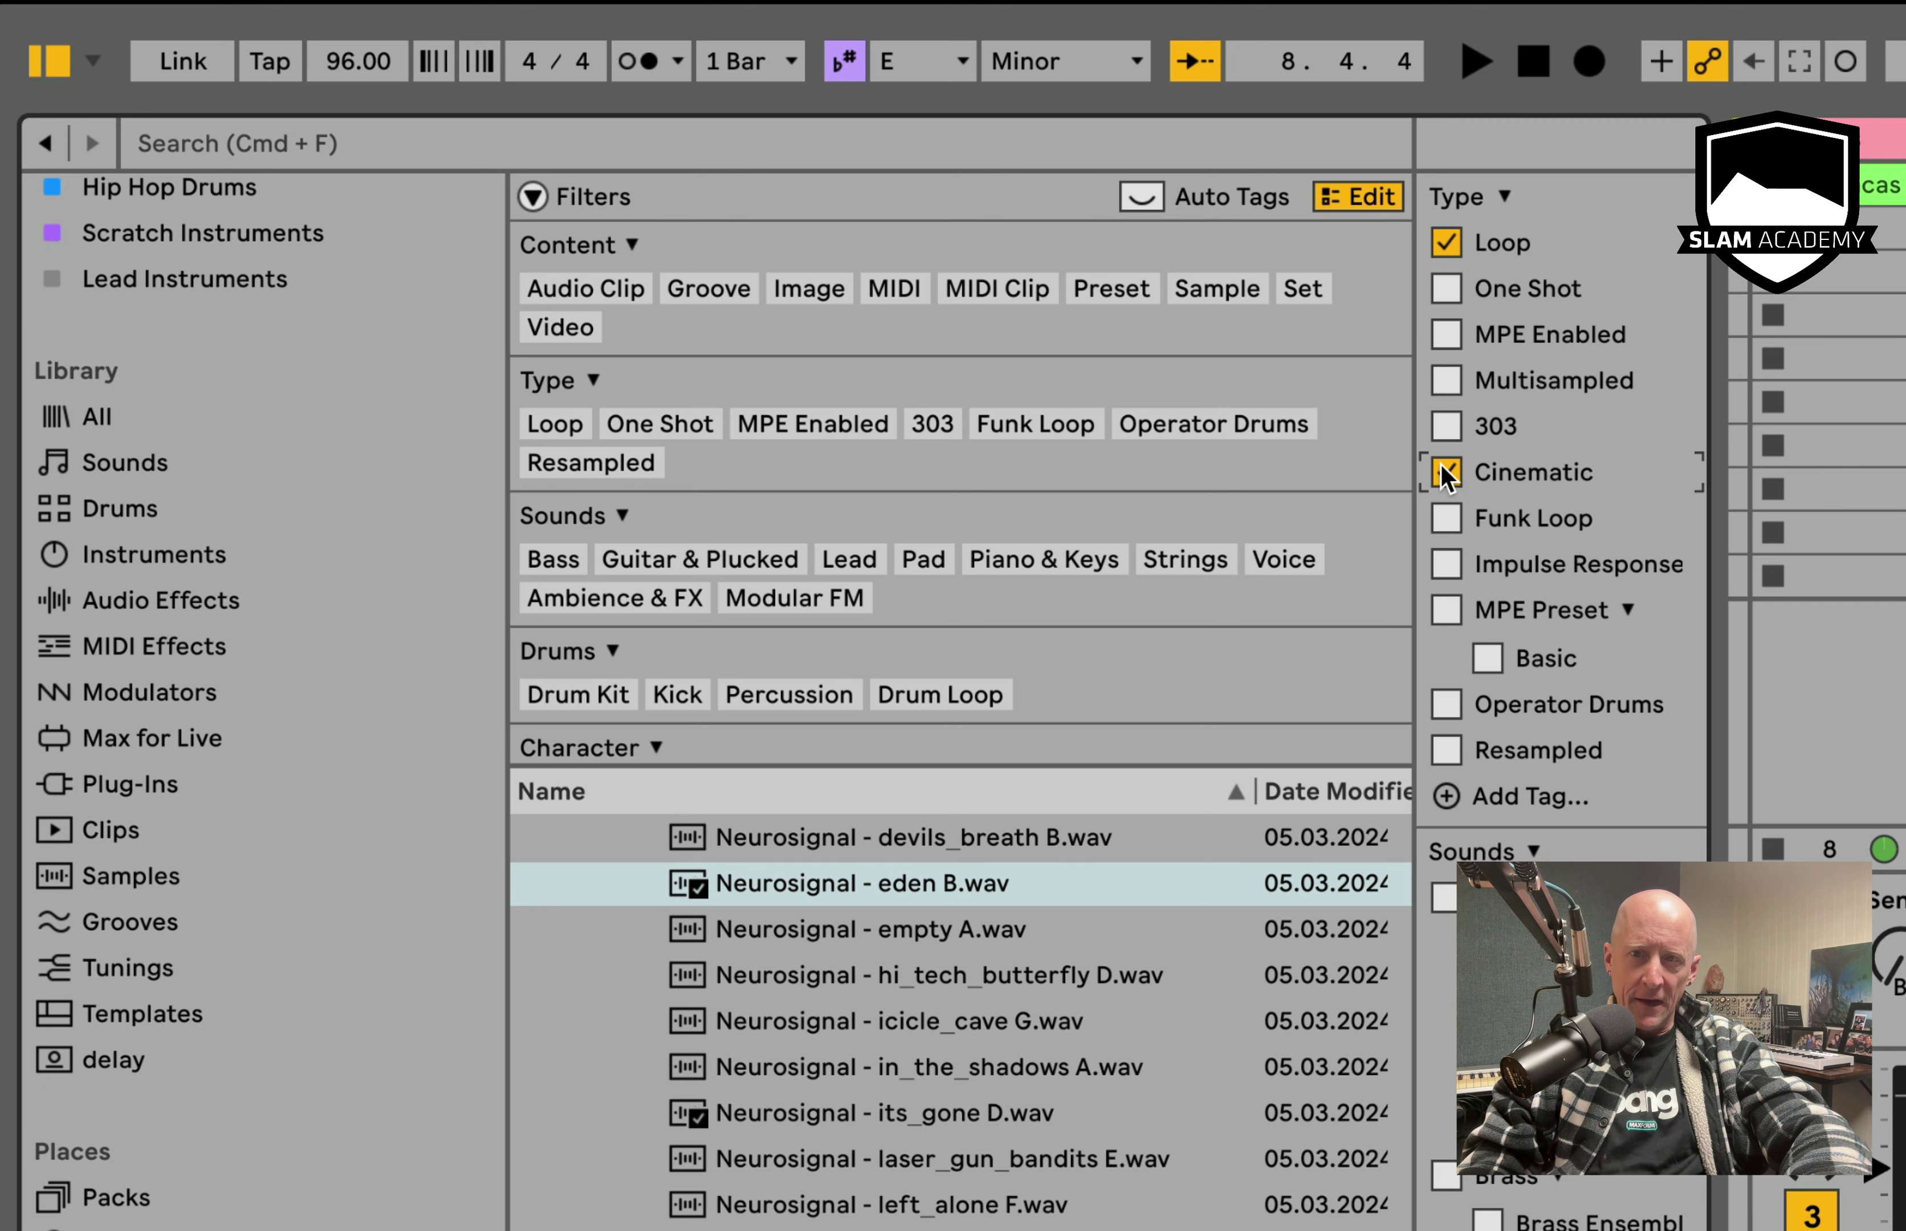
- Show the Samples library, close tag editing, and filter the samples by the Cinematic type tag
left_click(100, 877)
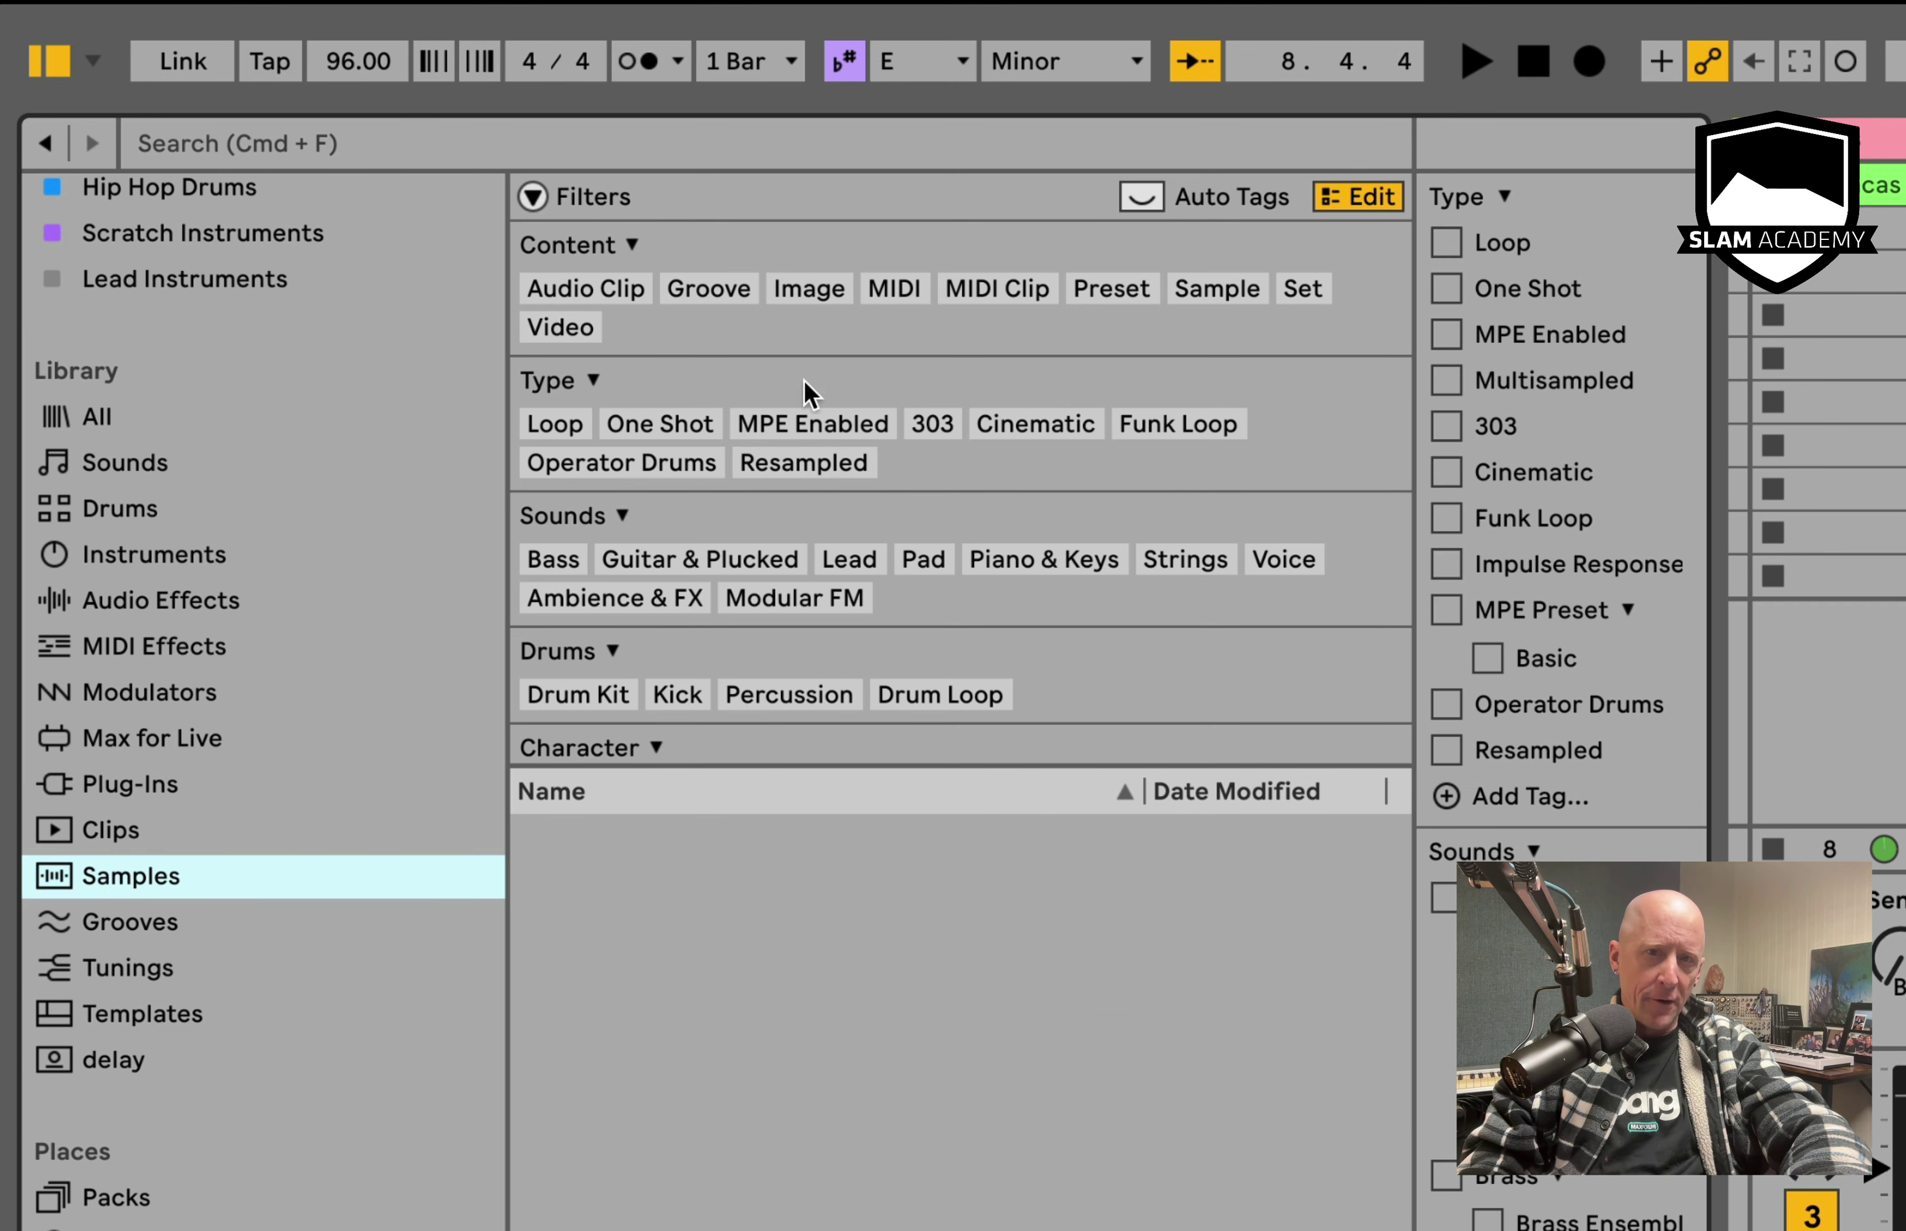
left_click(1358, 197)
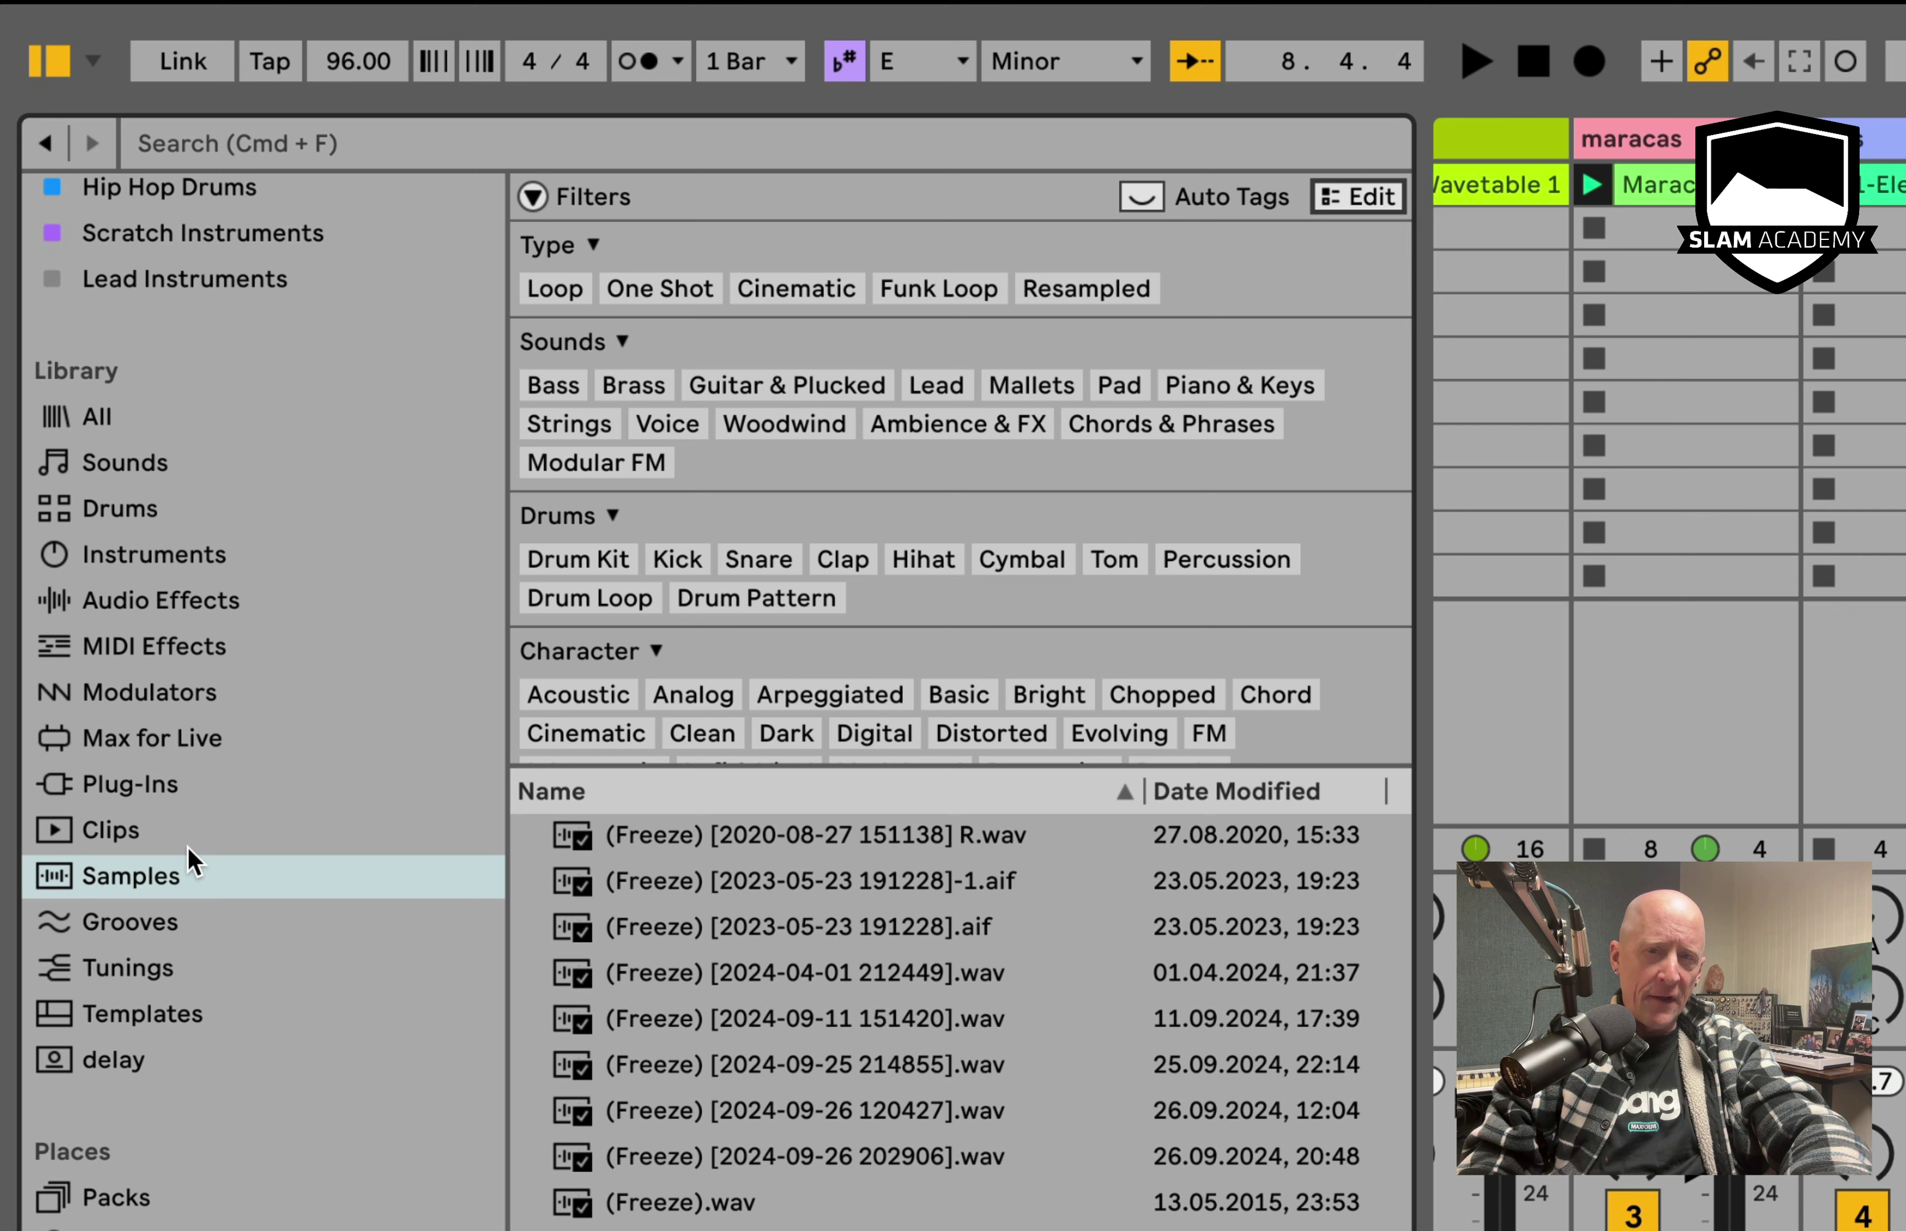
left_click(797, 290)
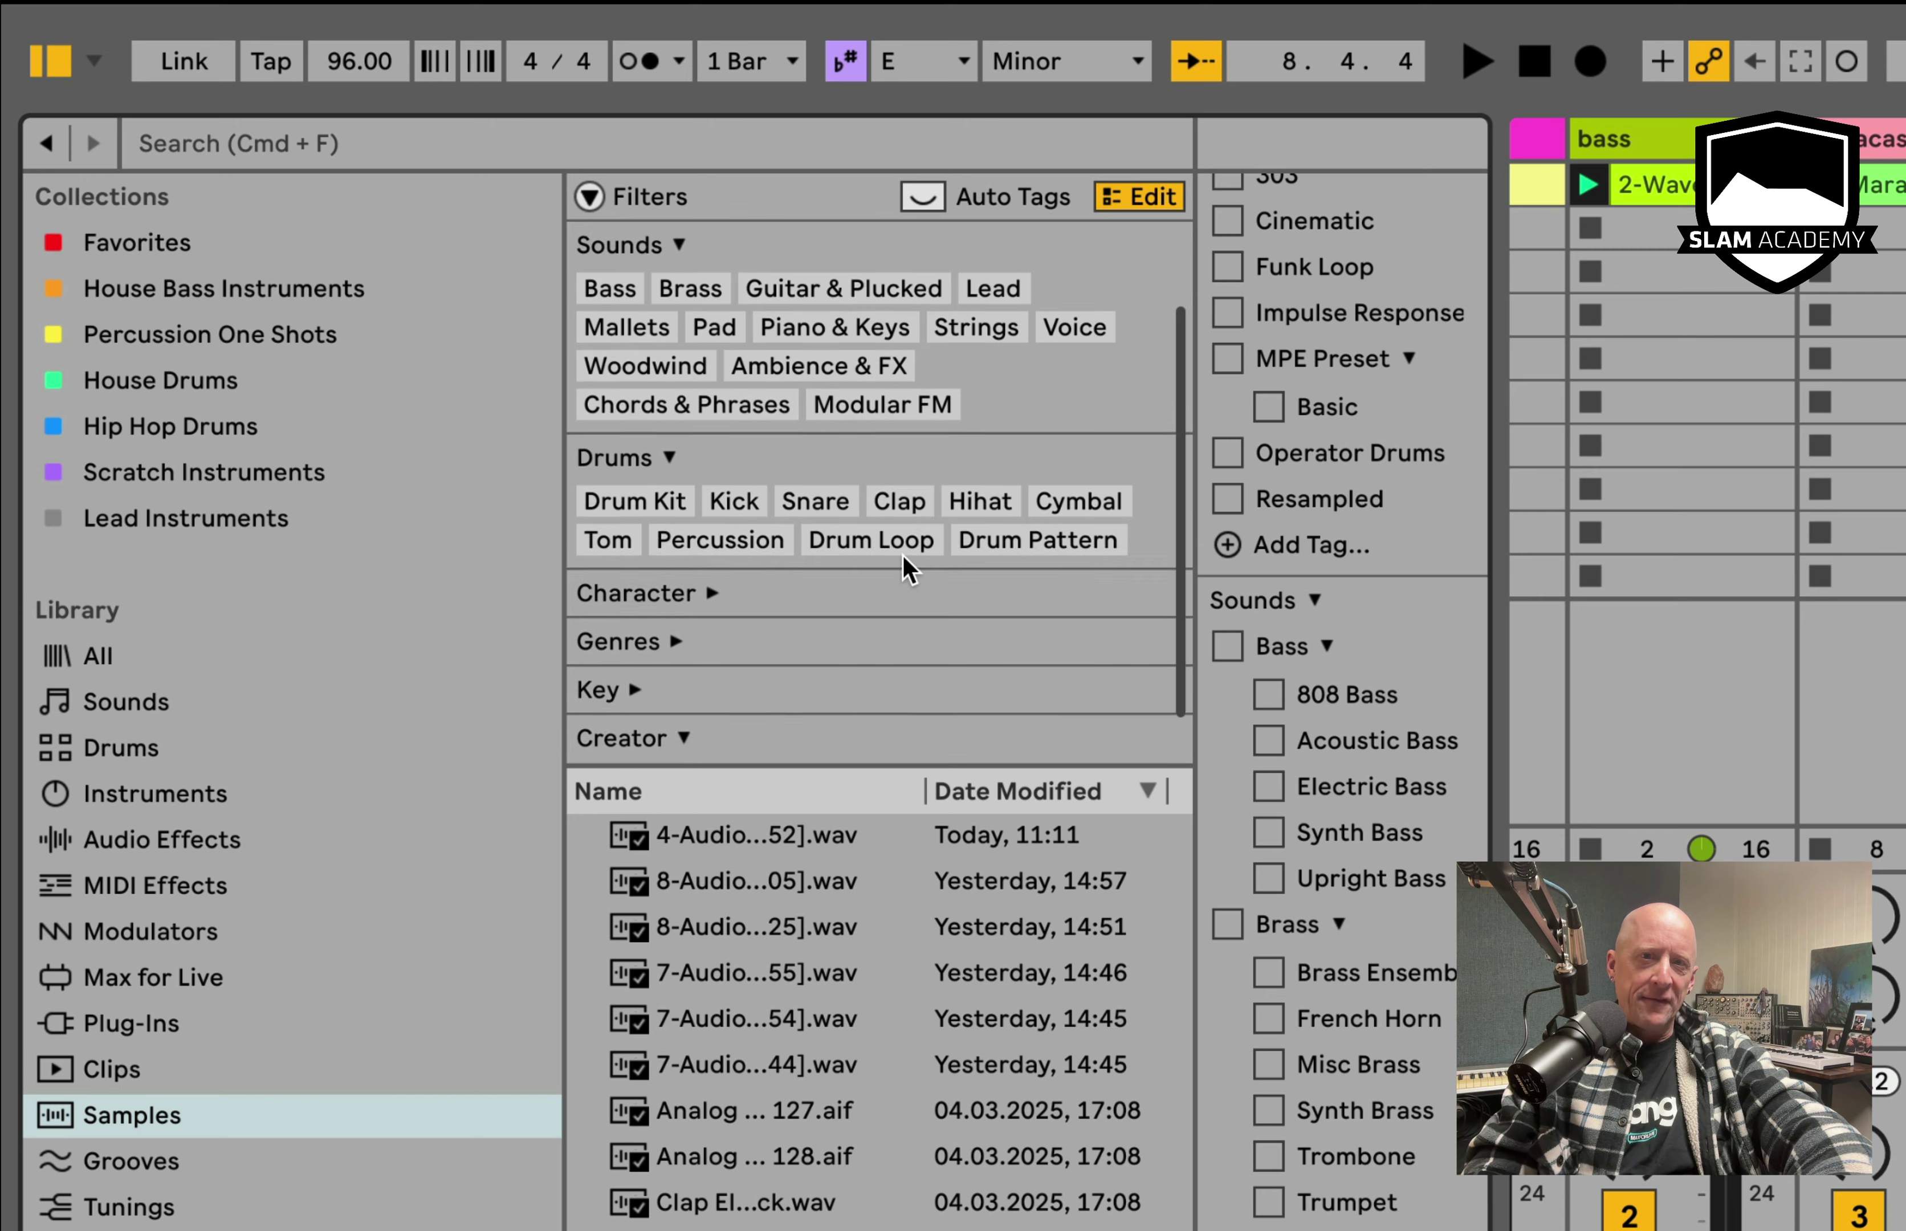
- Expand the Character and Genres filter groups and review their available tags
scroll(903, 554, "down", 3)
left_click(710, 532)
scroll(859, 645, "down", 5)
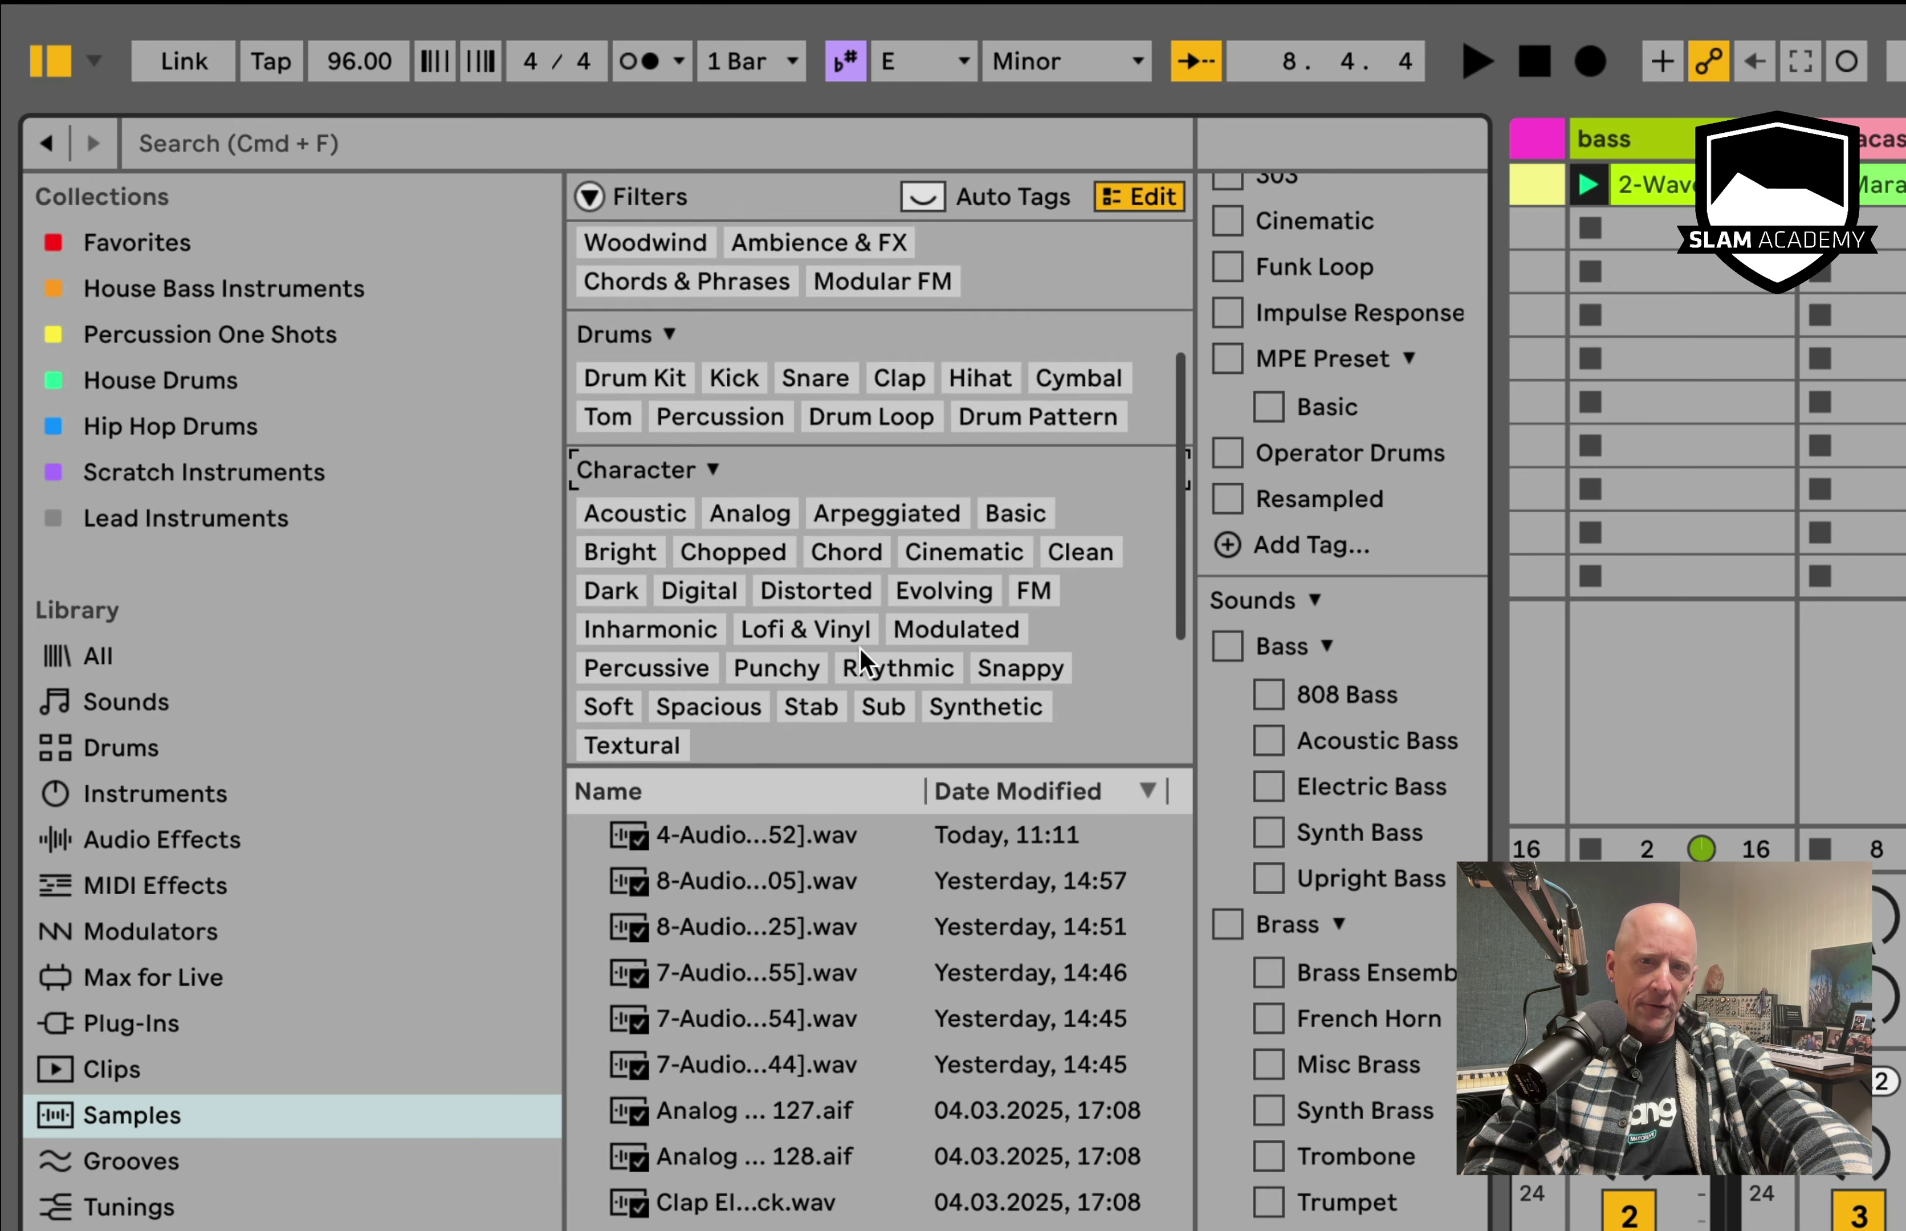
left_click(676, 596)
scroll(880, 615, "down", 4)
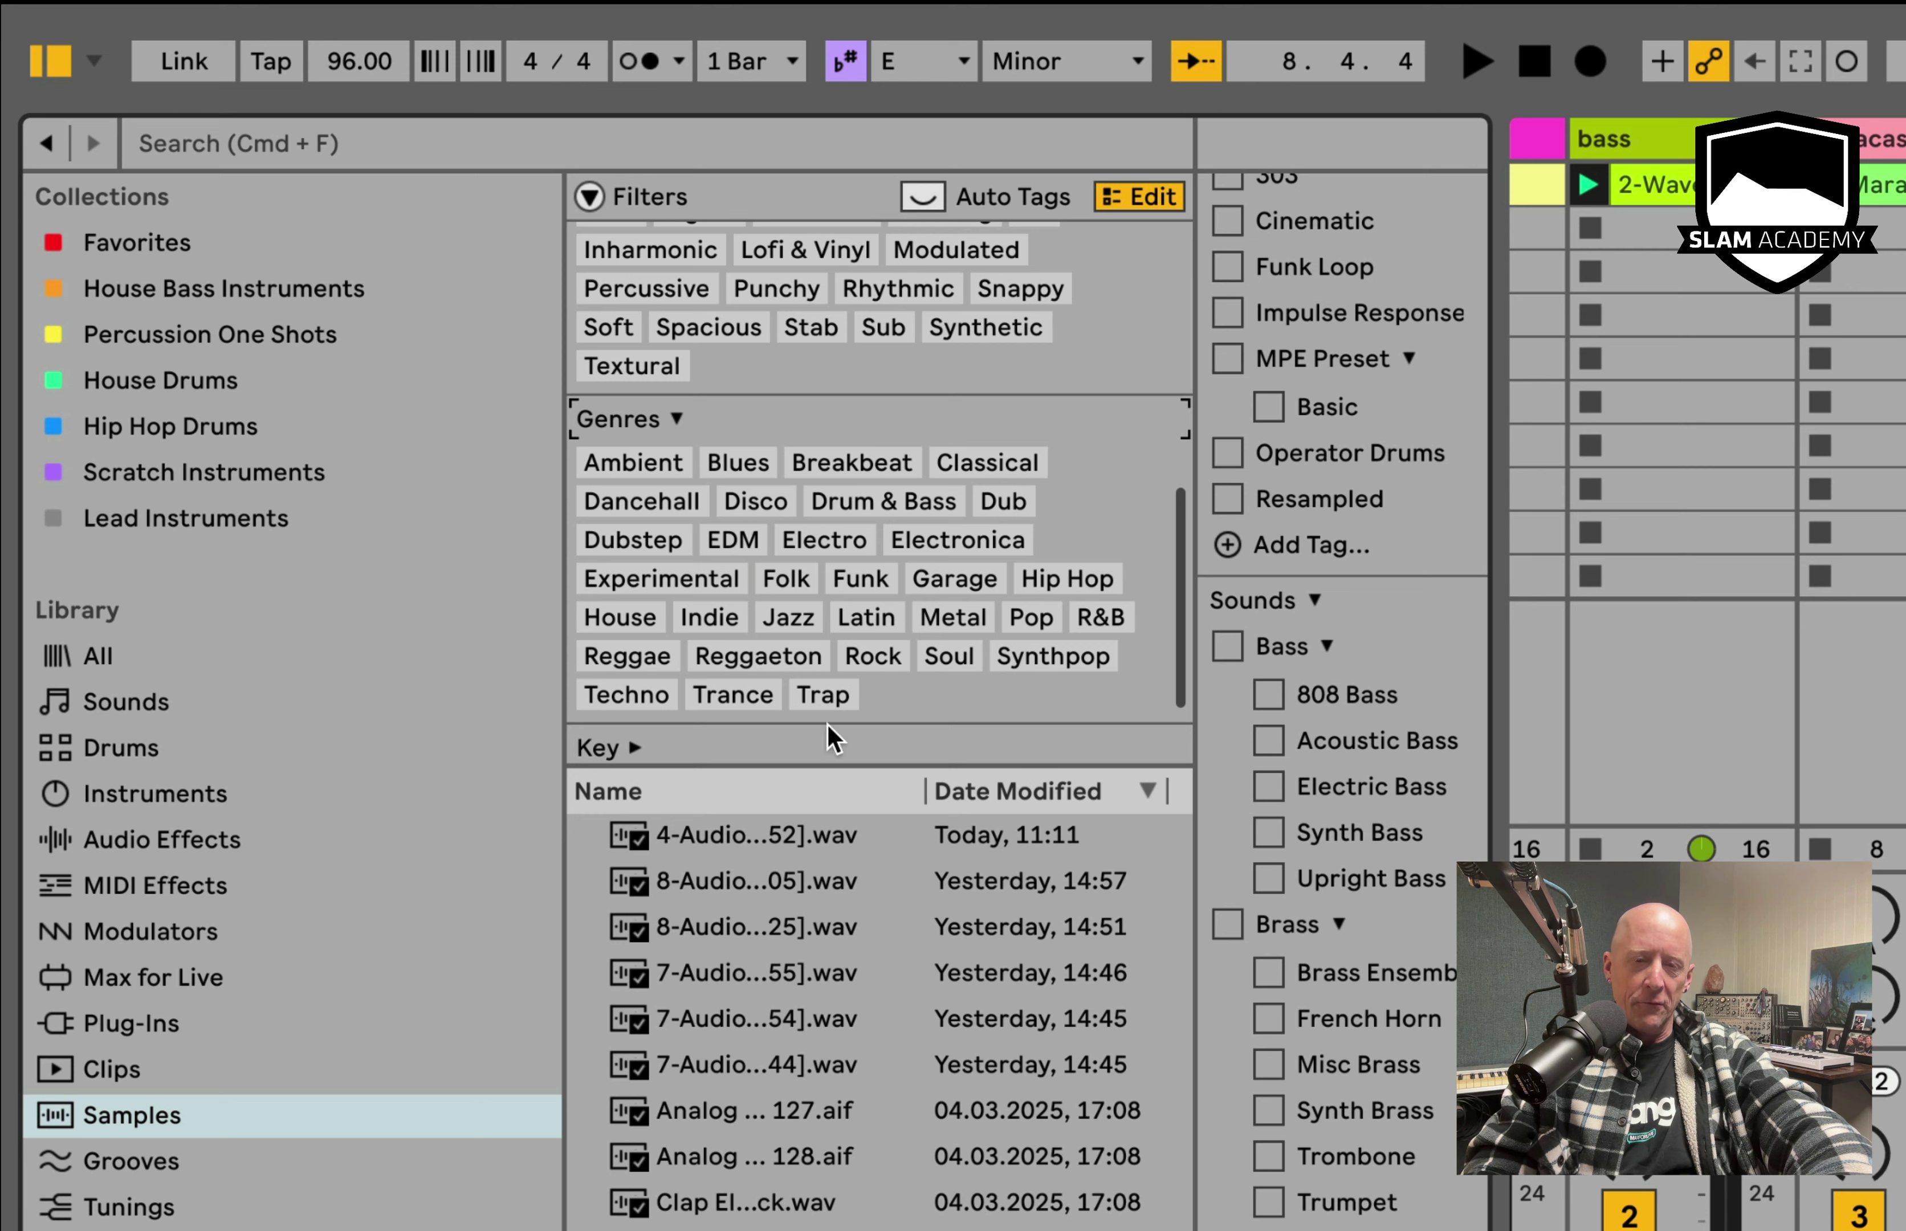
- Examine the full list of assignable tags in the tag editor, from Sounds through Character to the device and effect categories
left_click(1133, 206)
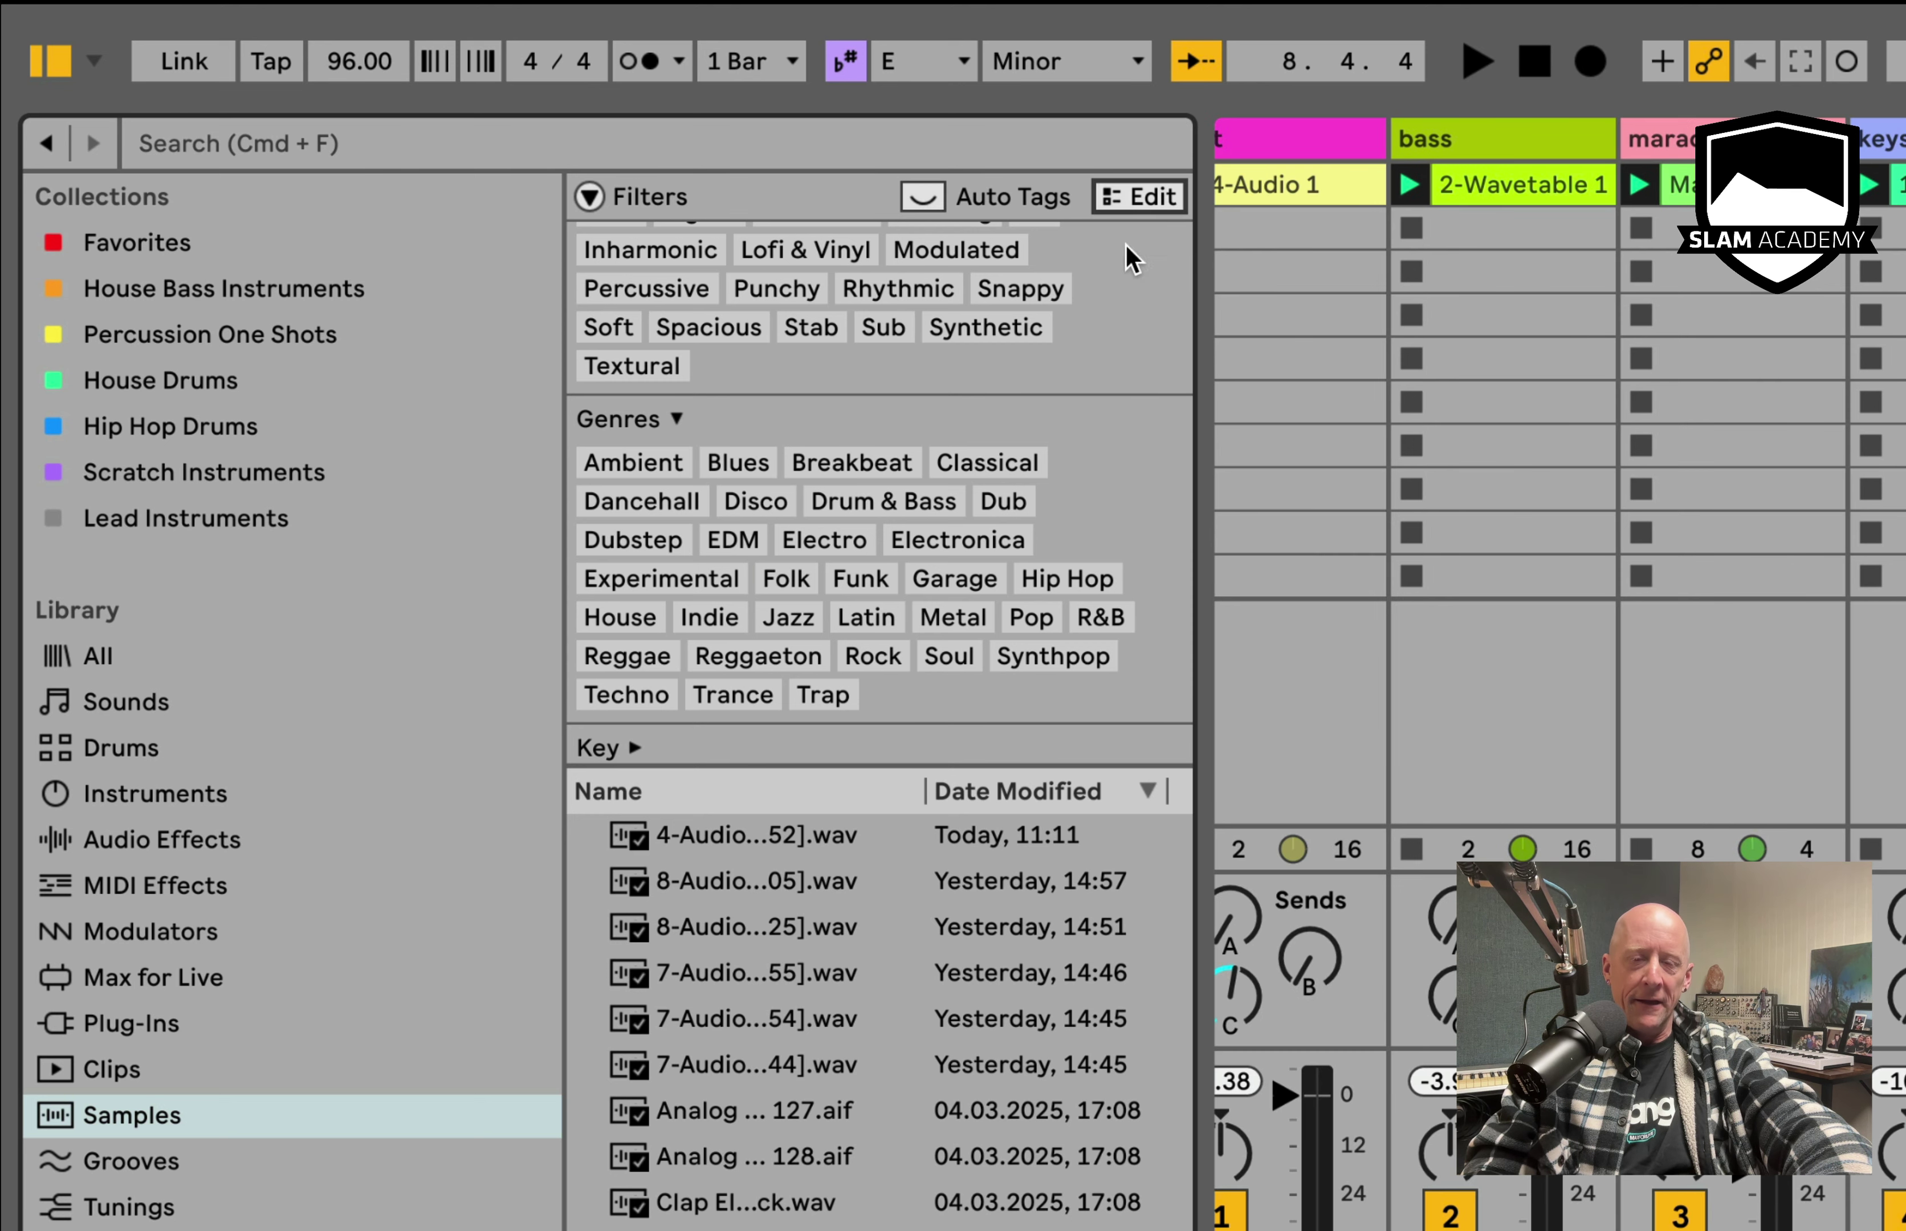
left_click(1133, 206)
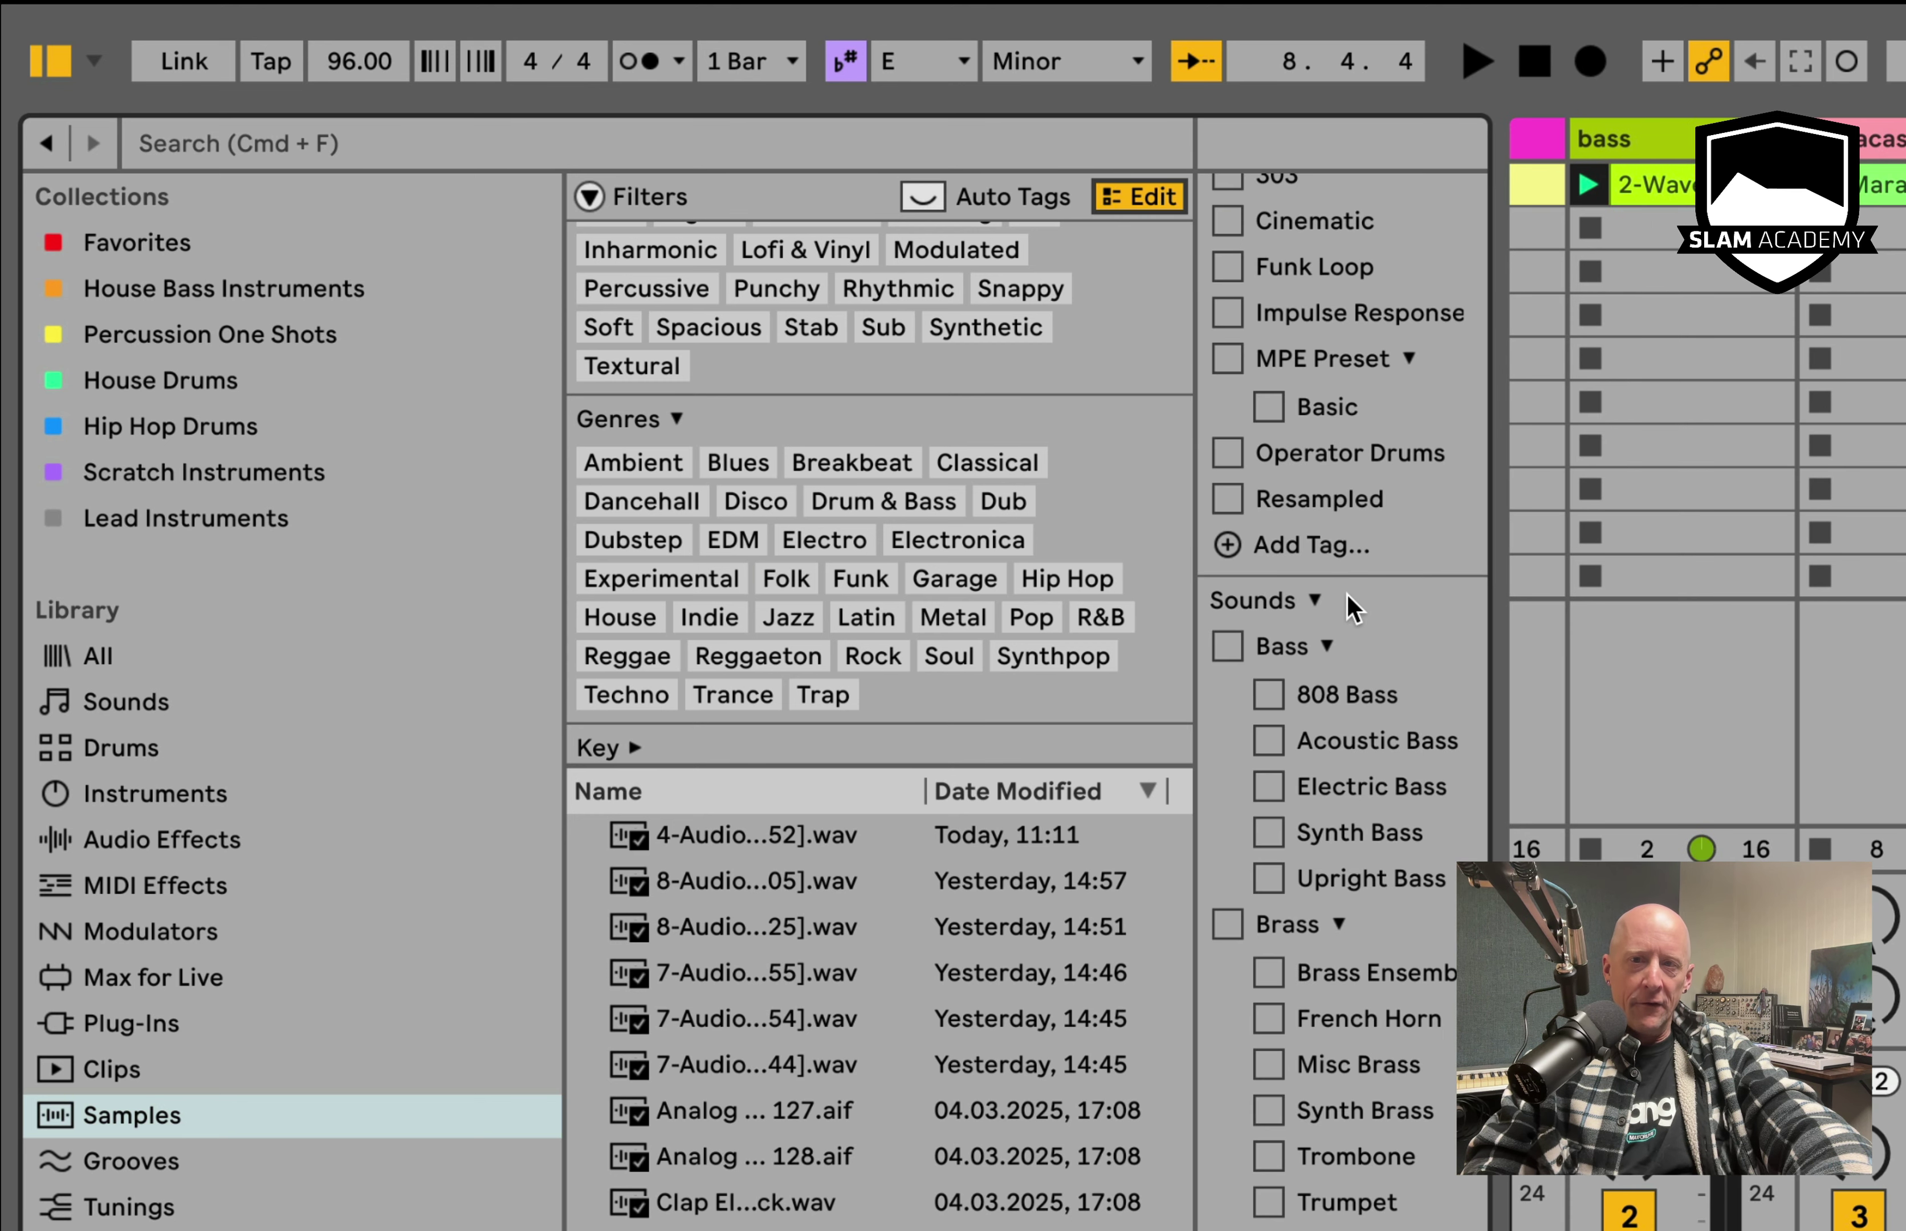
scroll(1338, 585, "down", 15)
scroll(1348, 606, "down", 20)
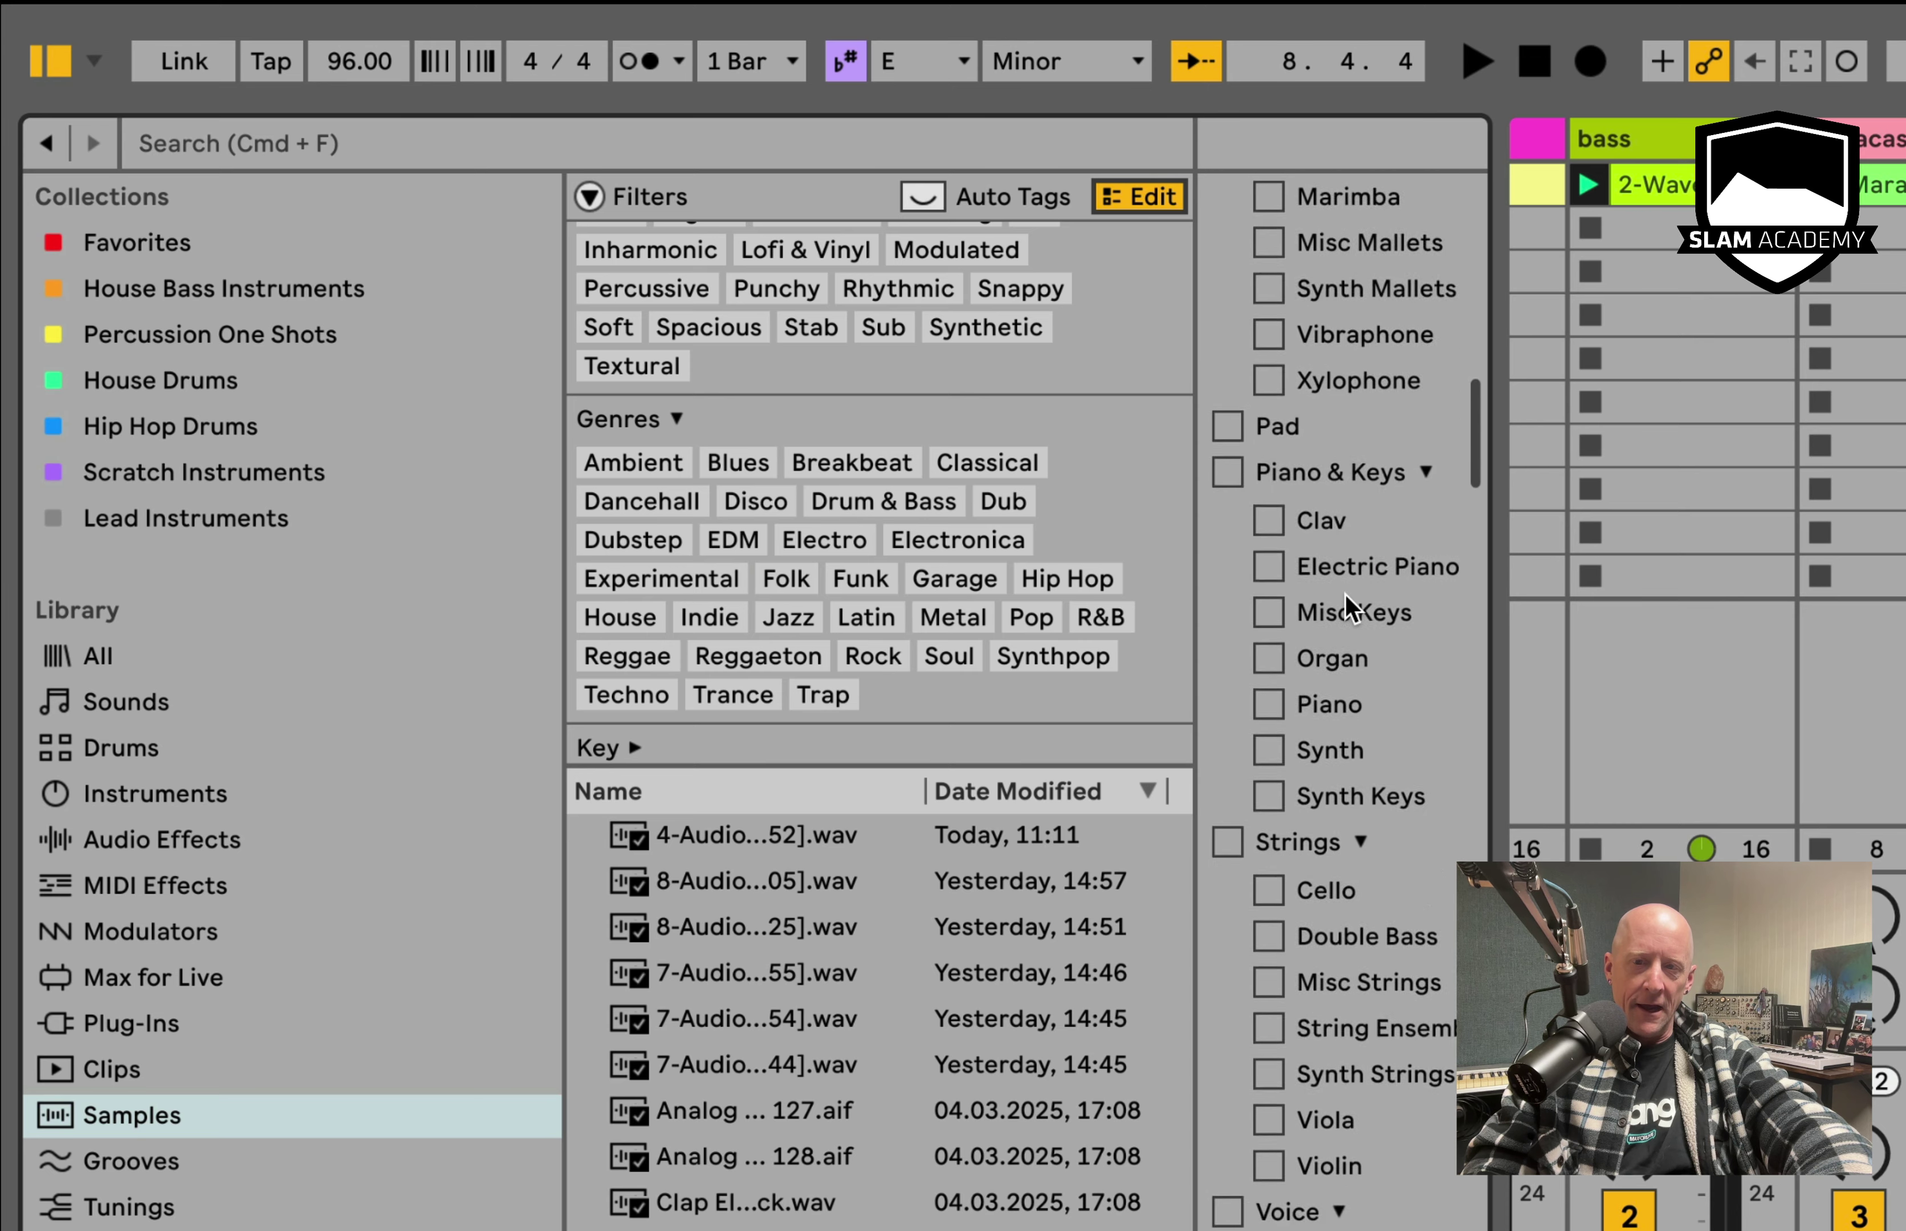
scroll(1348, 606, "down", 20)
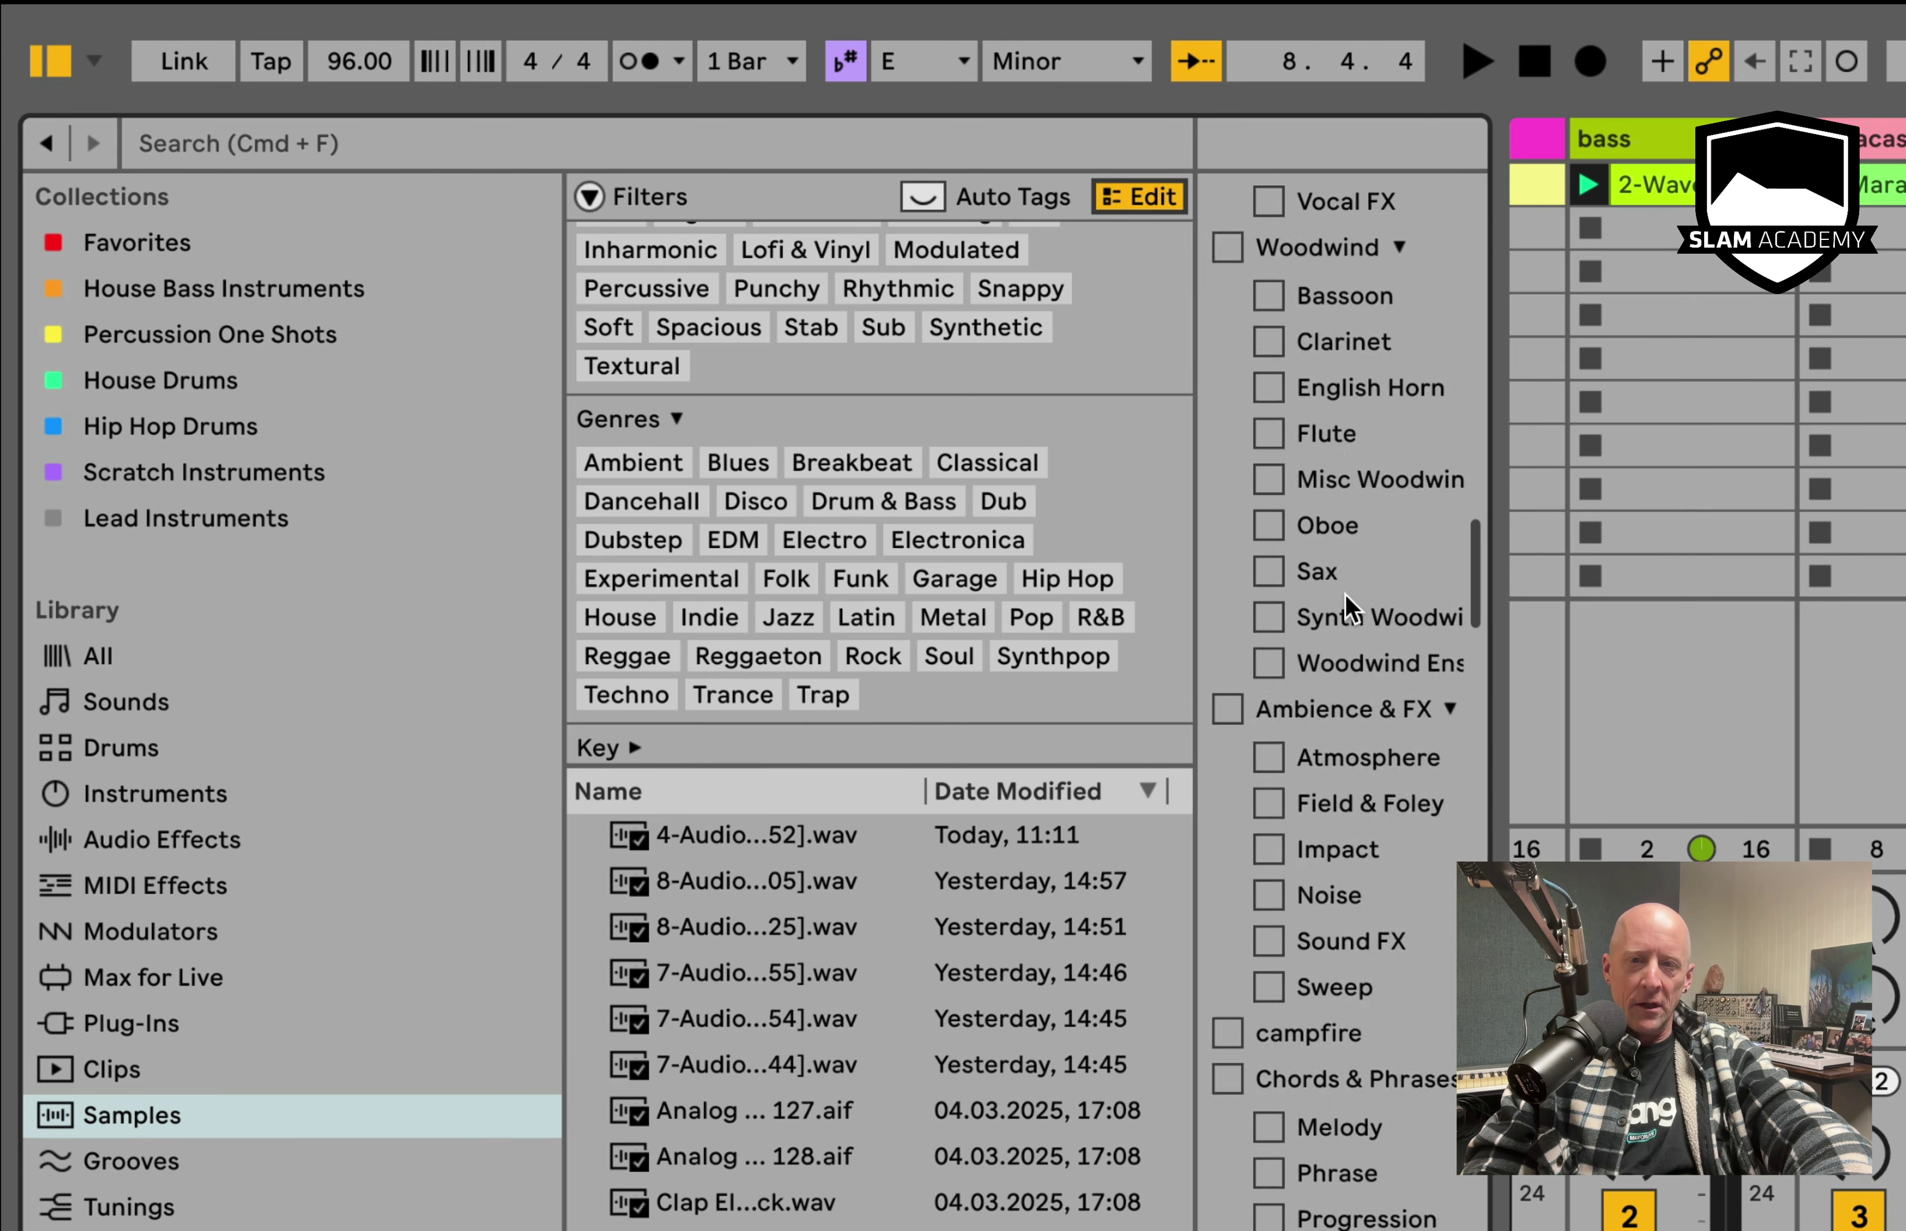
scroll(1348, 606, "down", 20)
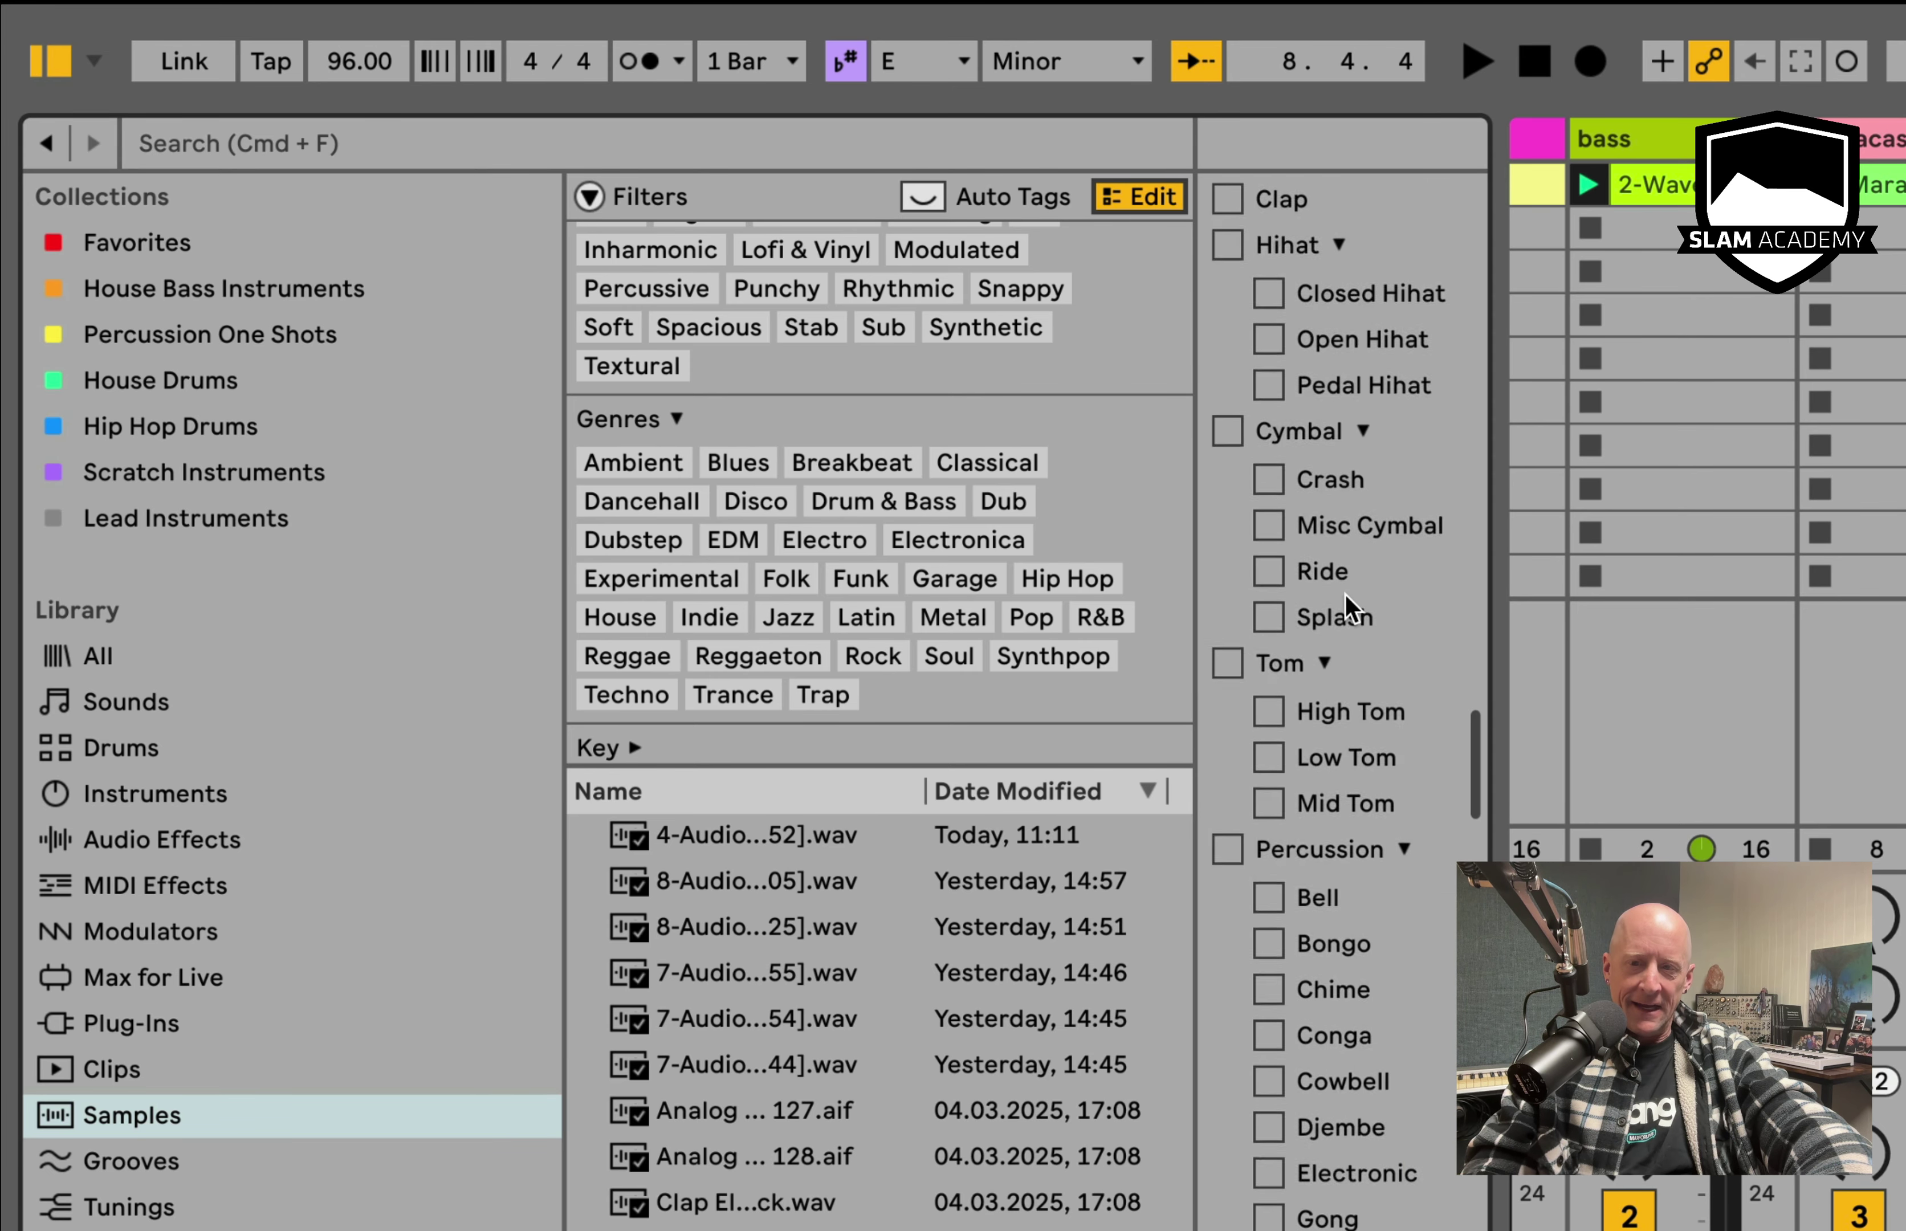
scroll(1374, 882, "down", 20)
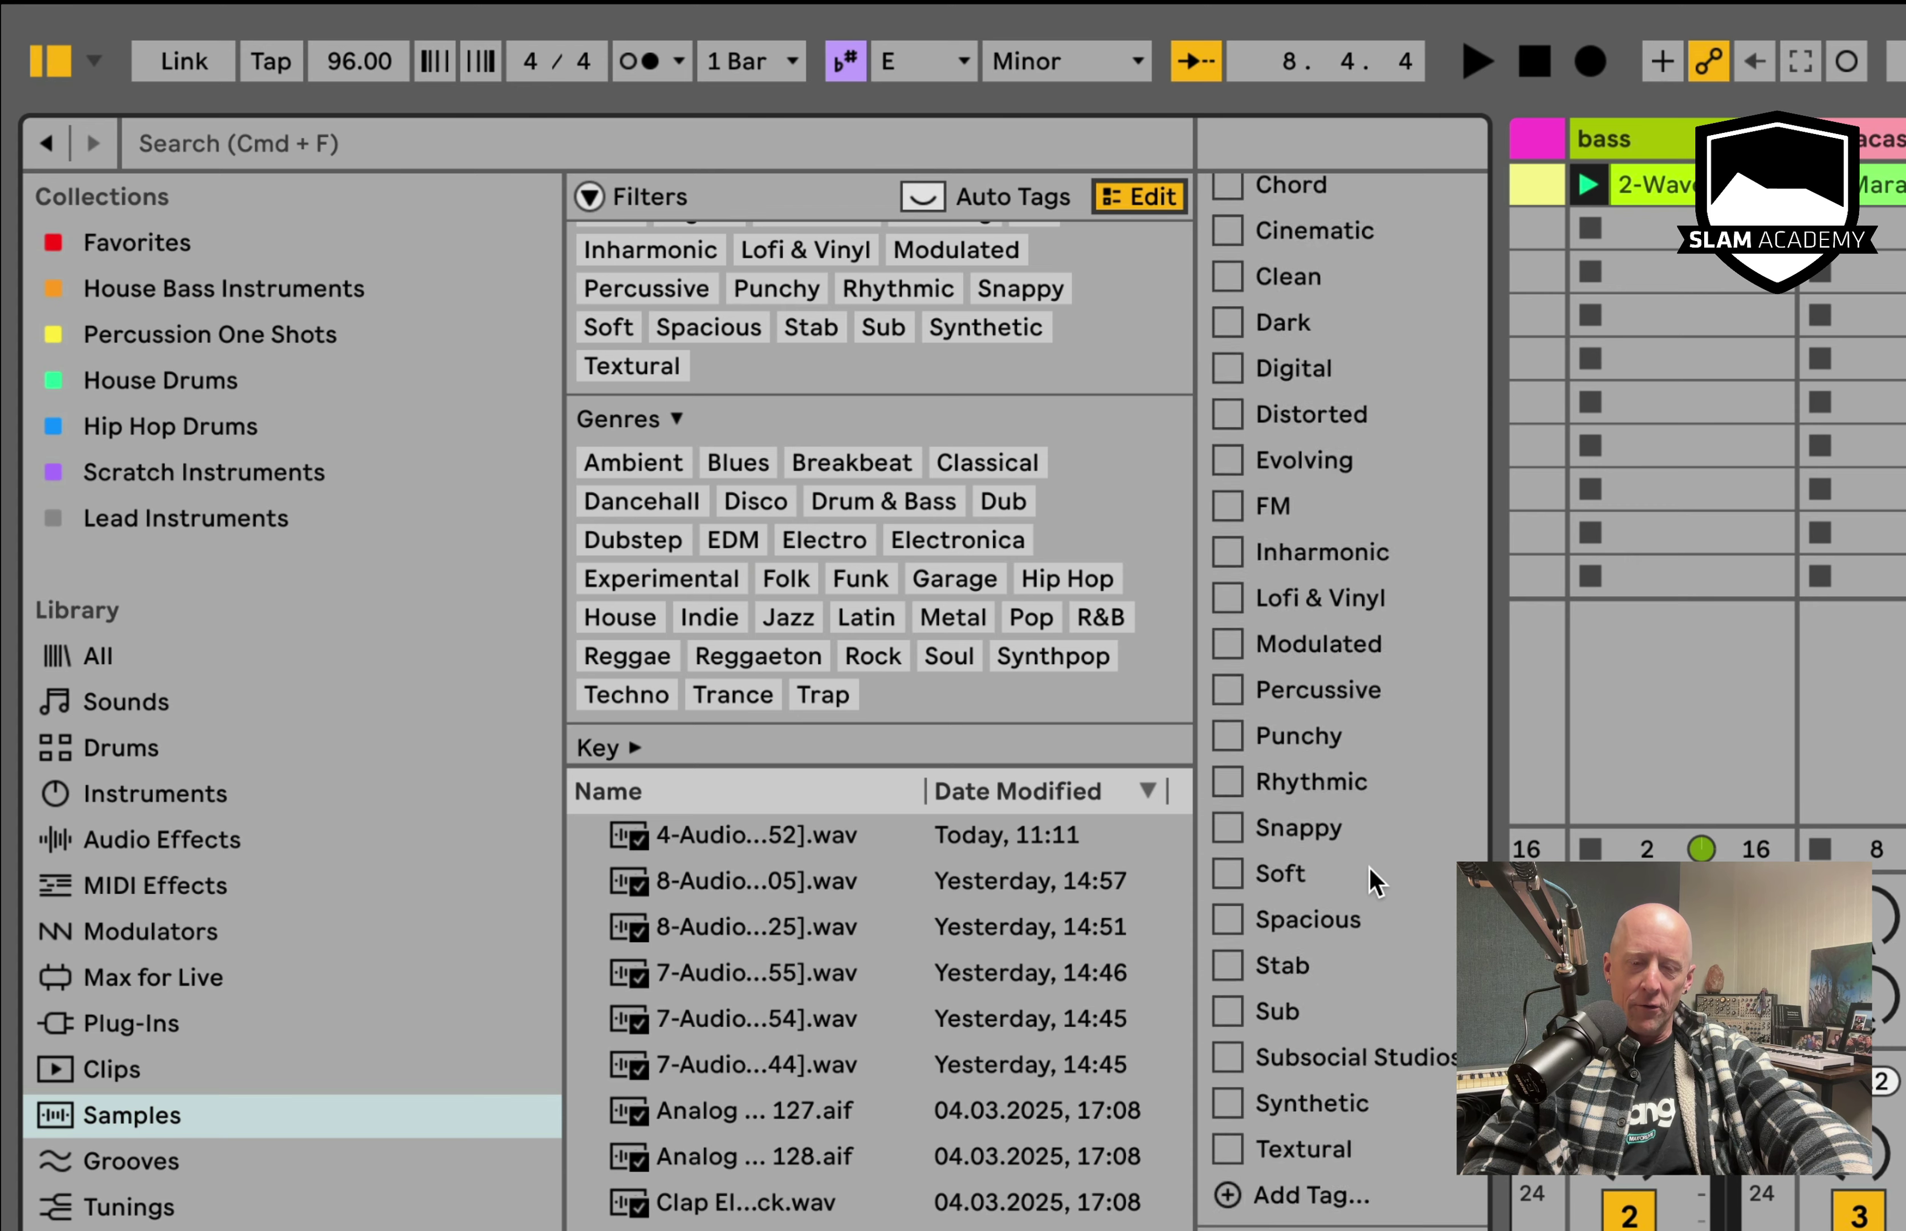
scroll(1374, 881, "down", 3)
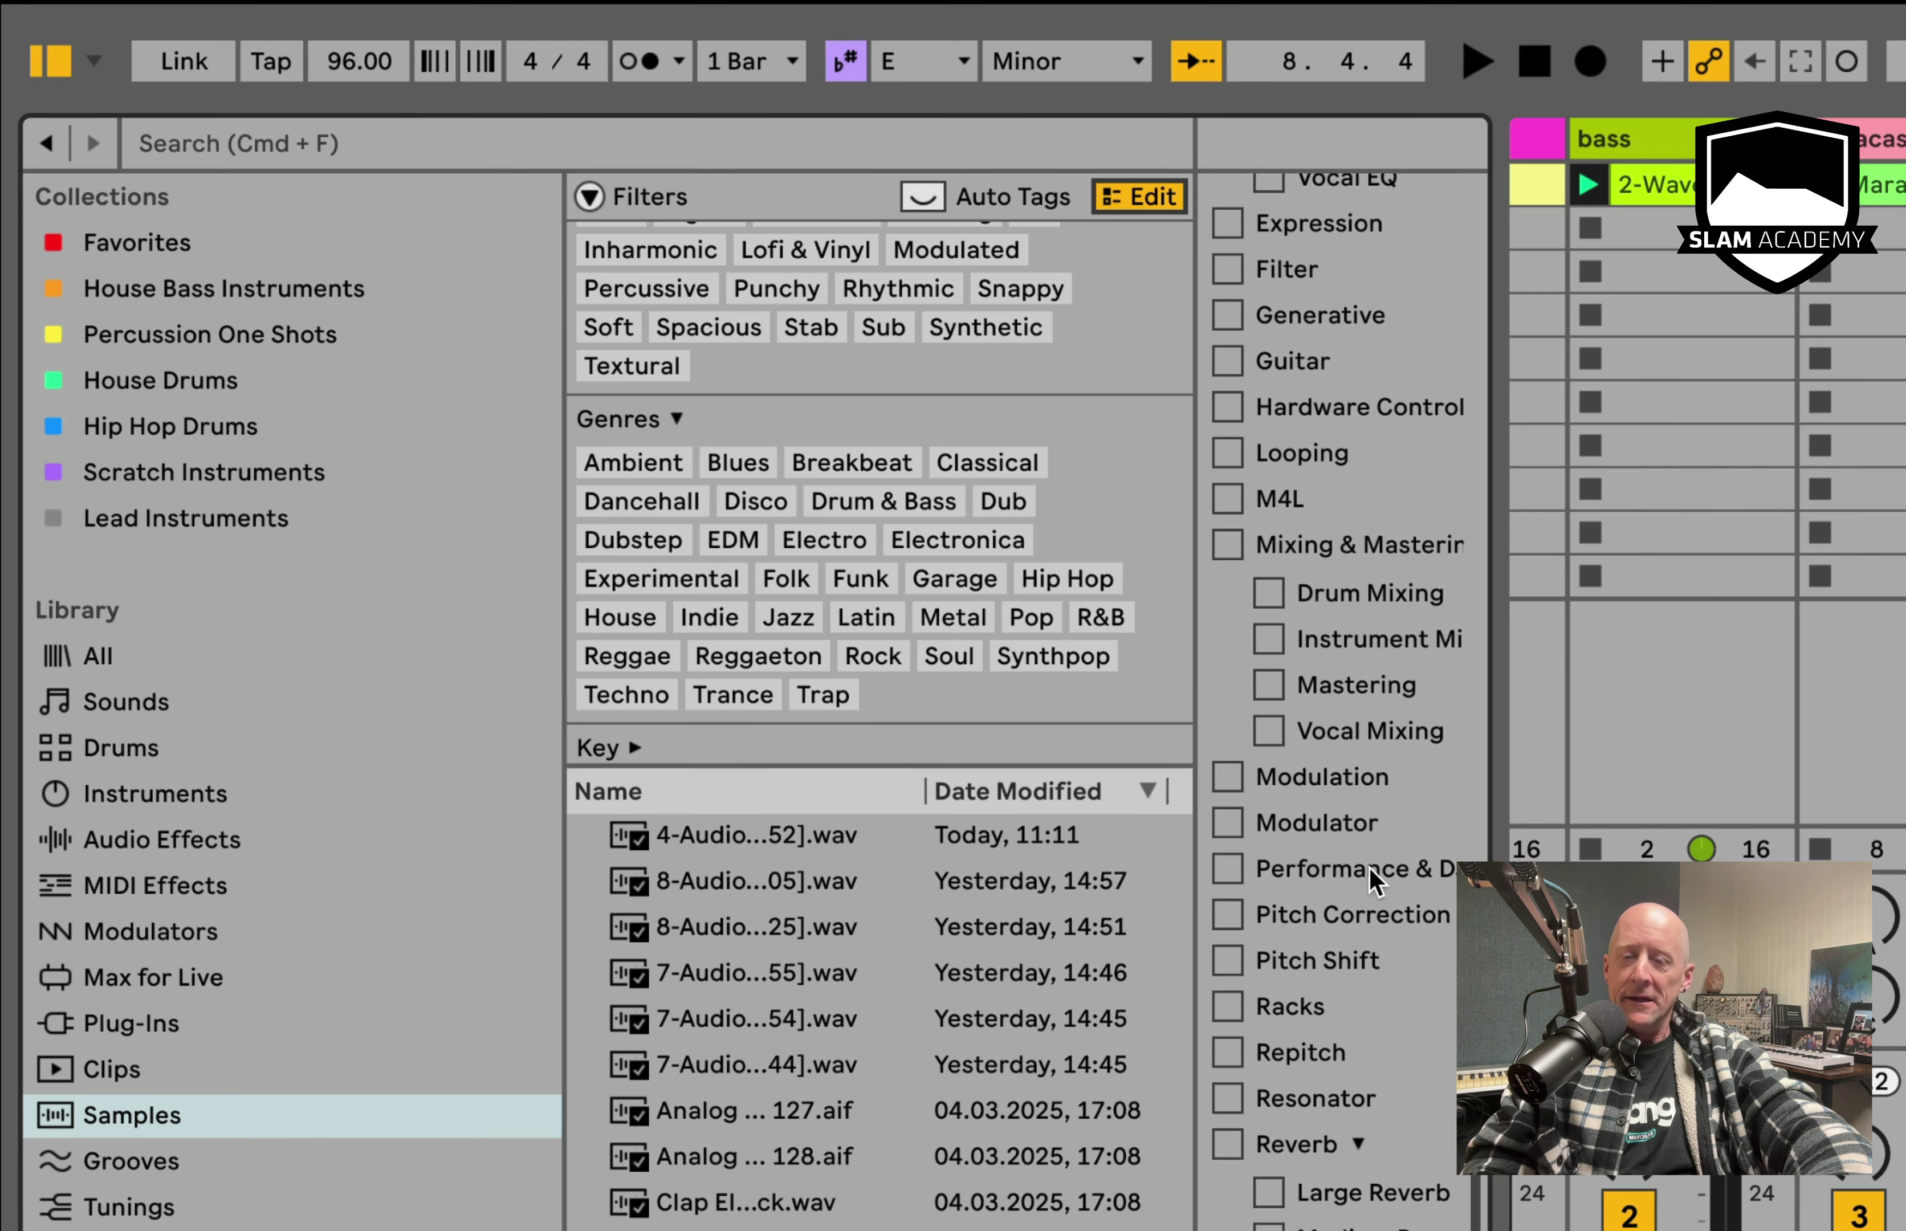
scroll(1374, 881, "up", 20)
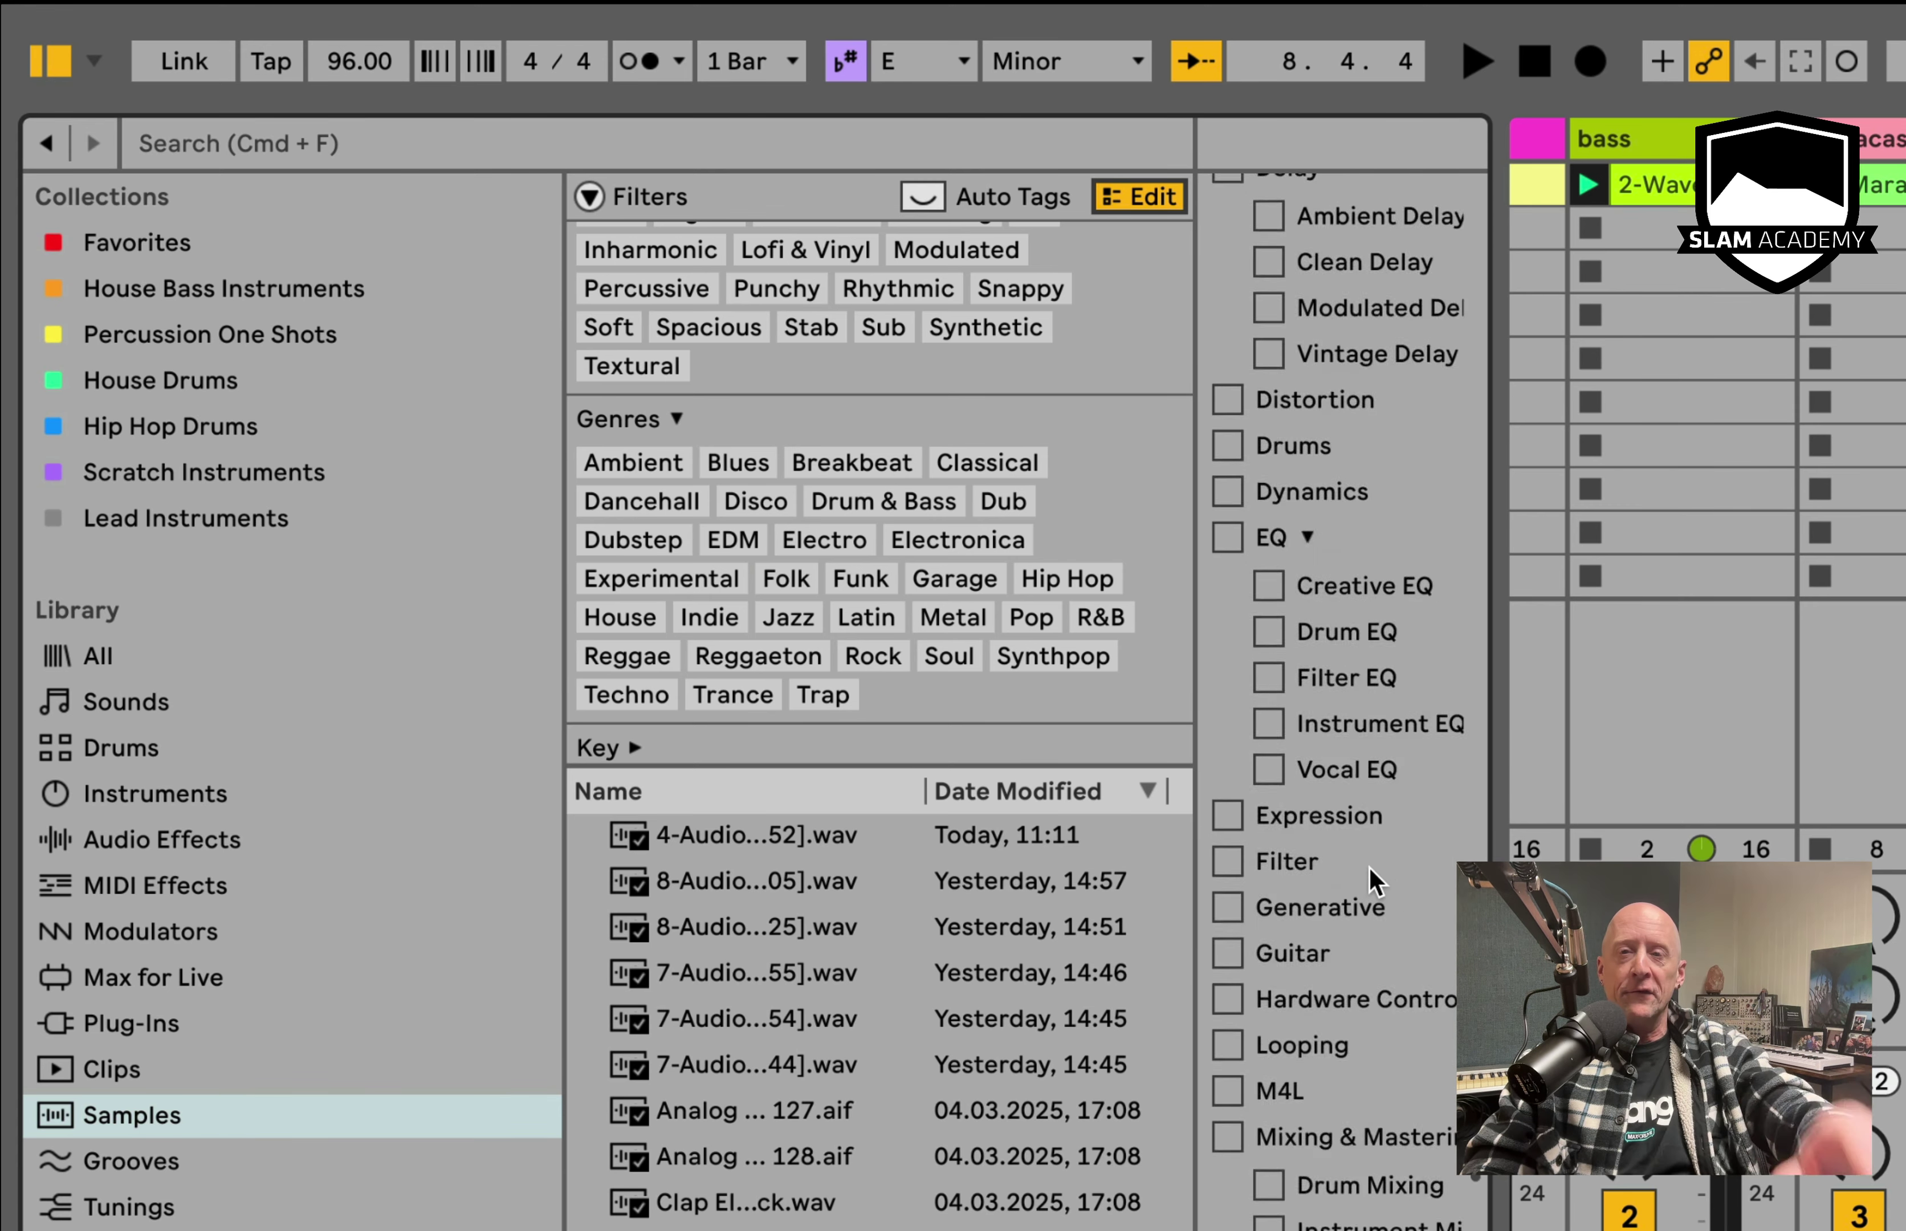
scroll(1375, 881, "up", 20)
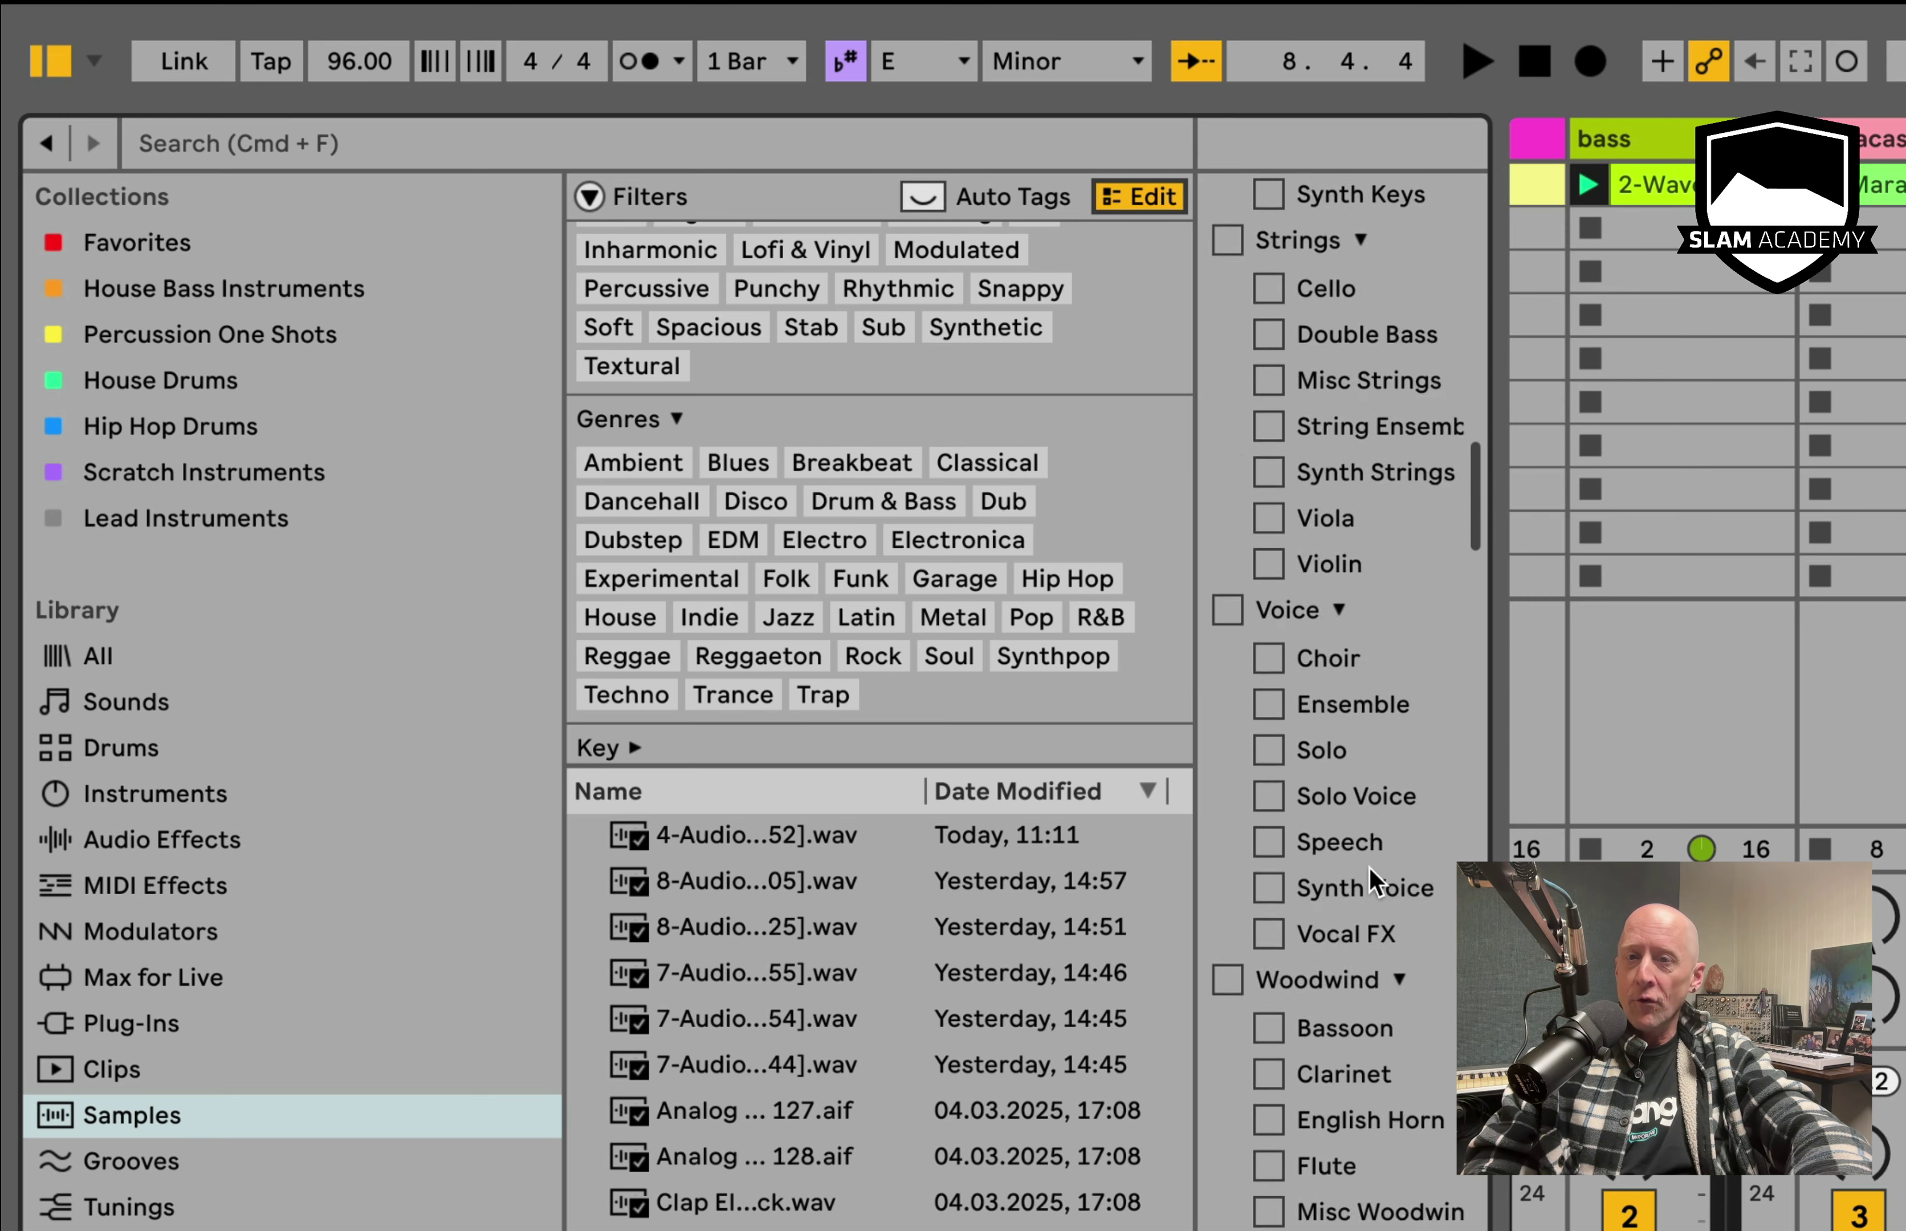
- Close tag editing and collapse the filter groups so only the sample list is shown
left_click(1141, 224)
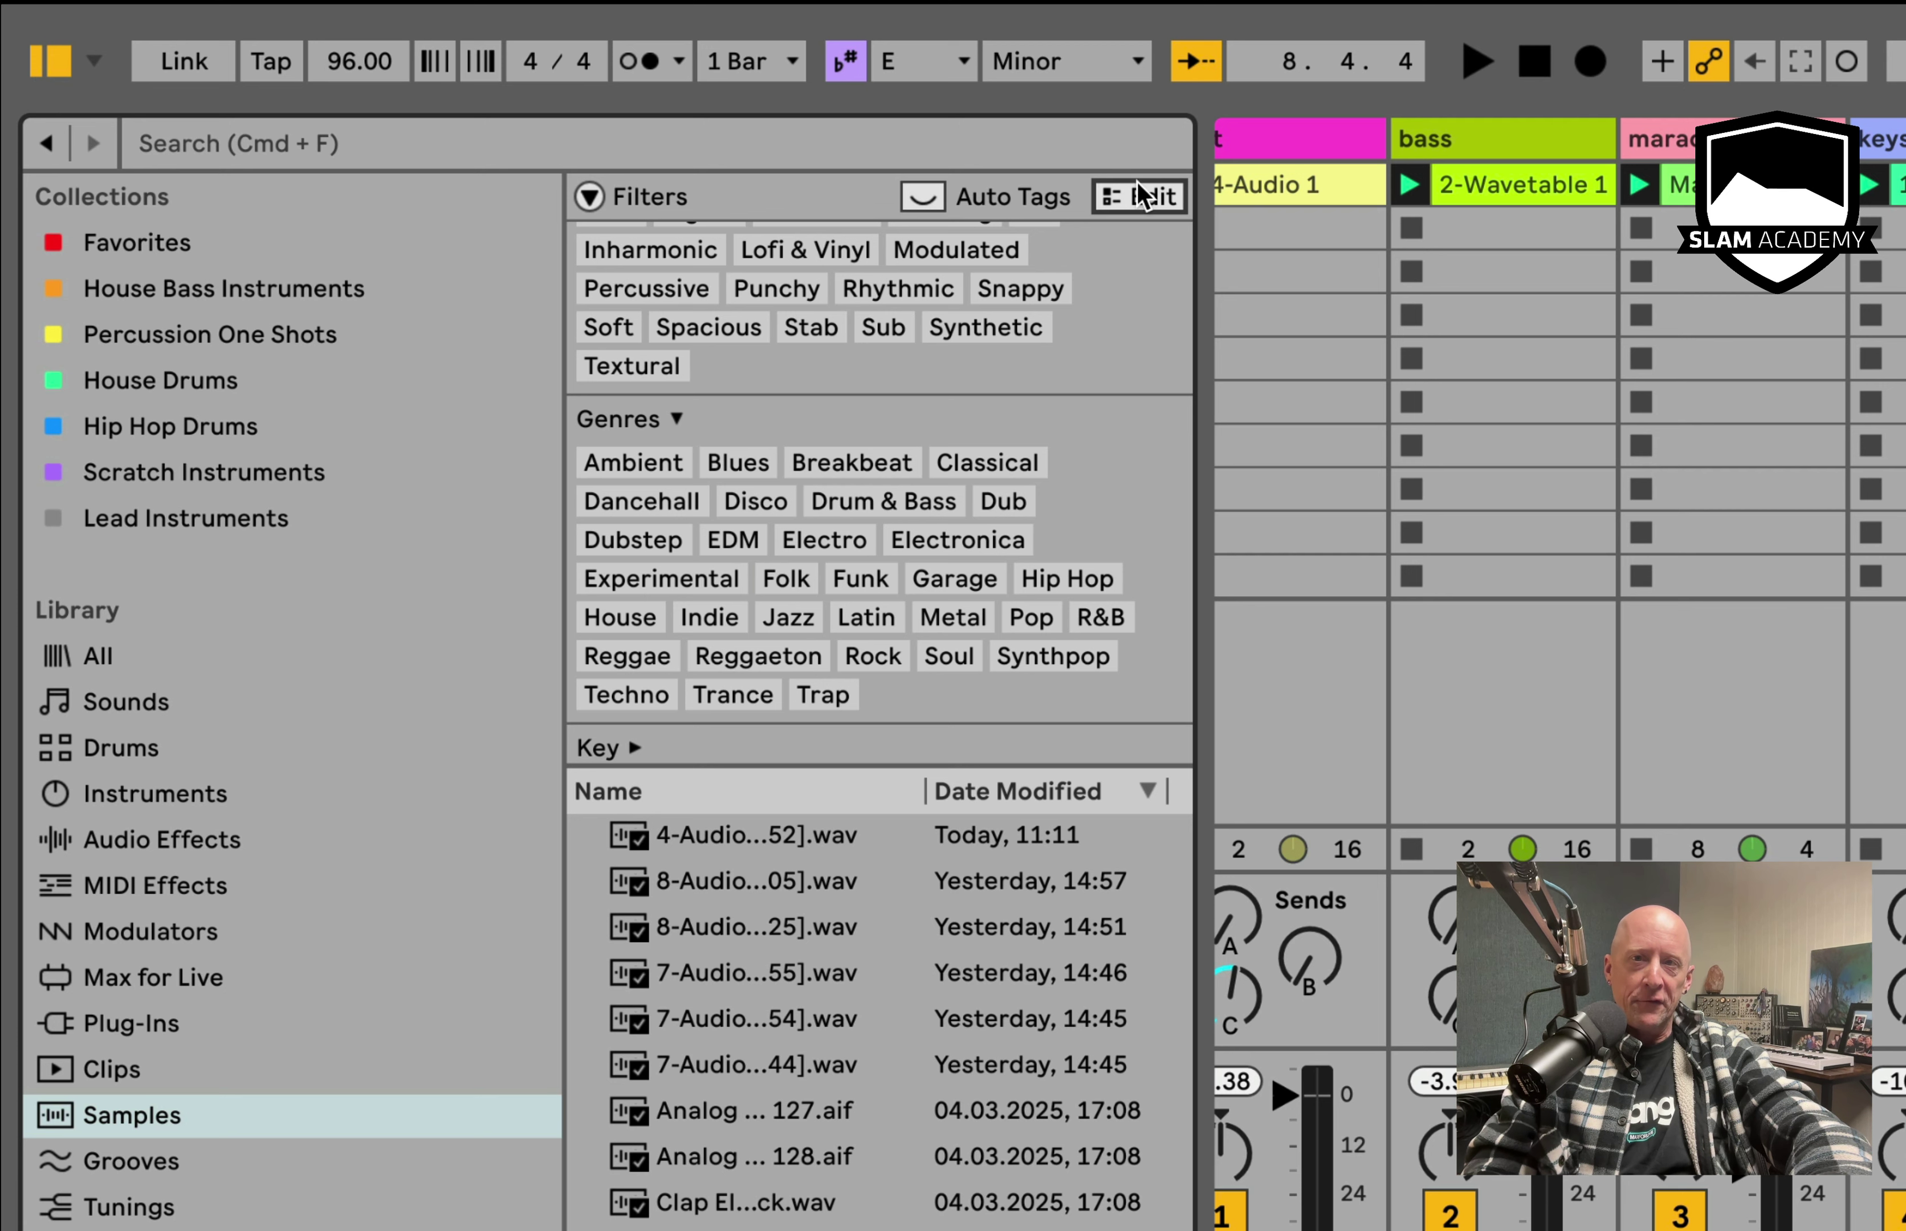
left_click(1141, 196)
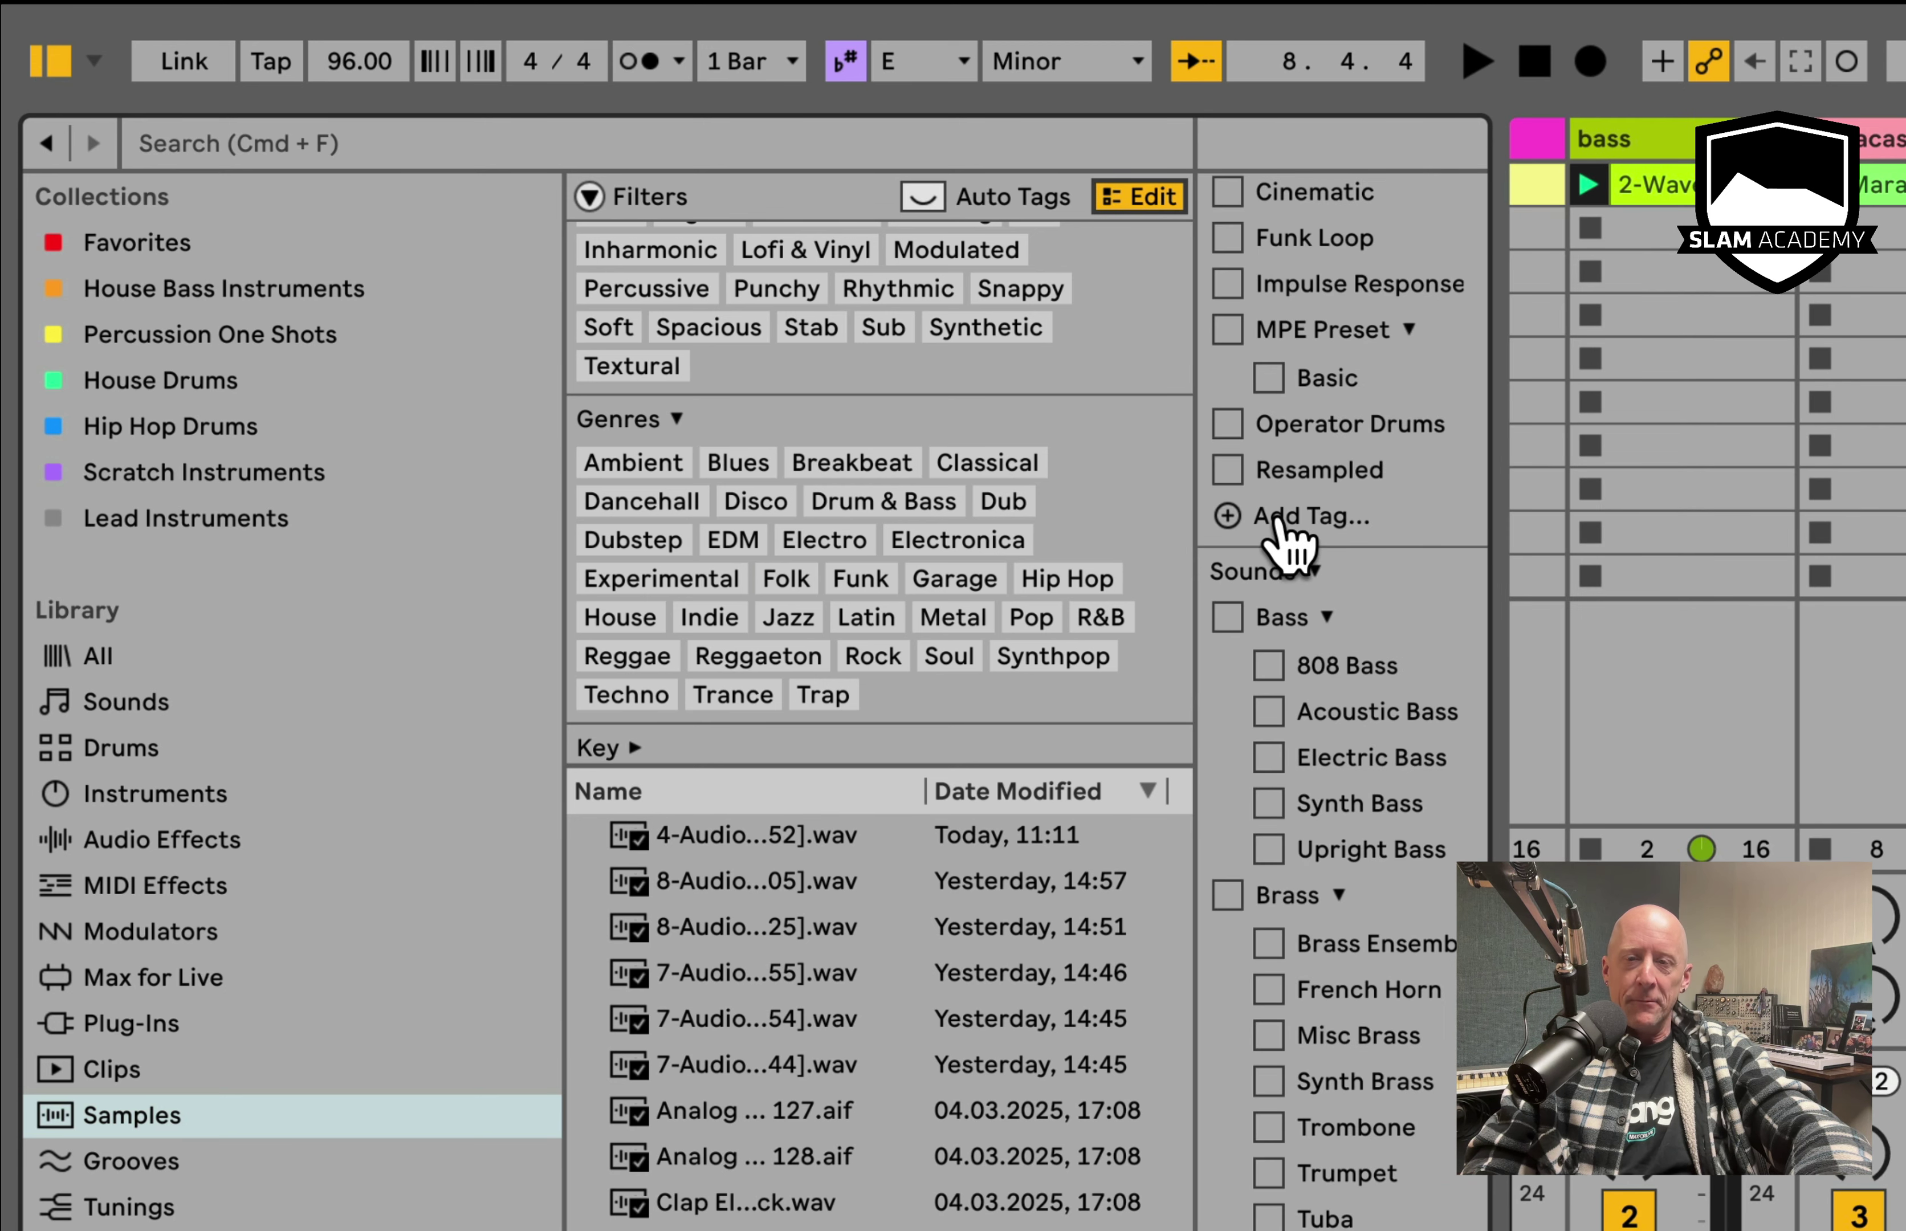
left_click(1126, 197)
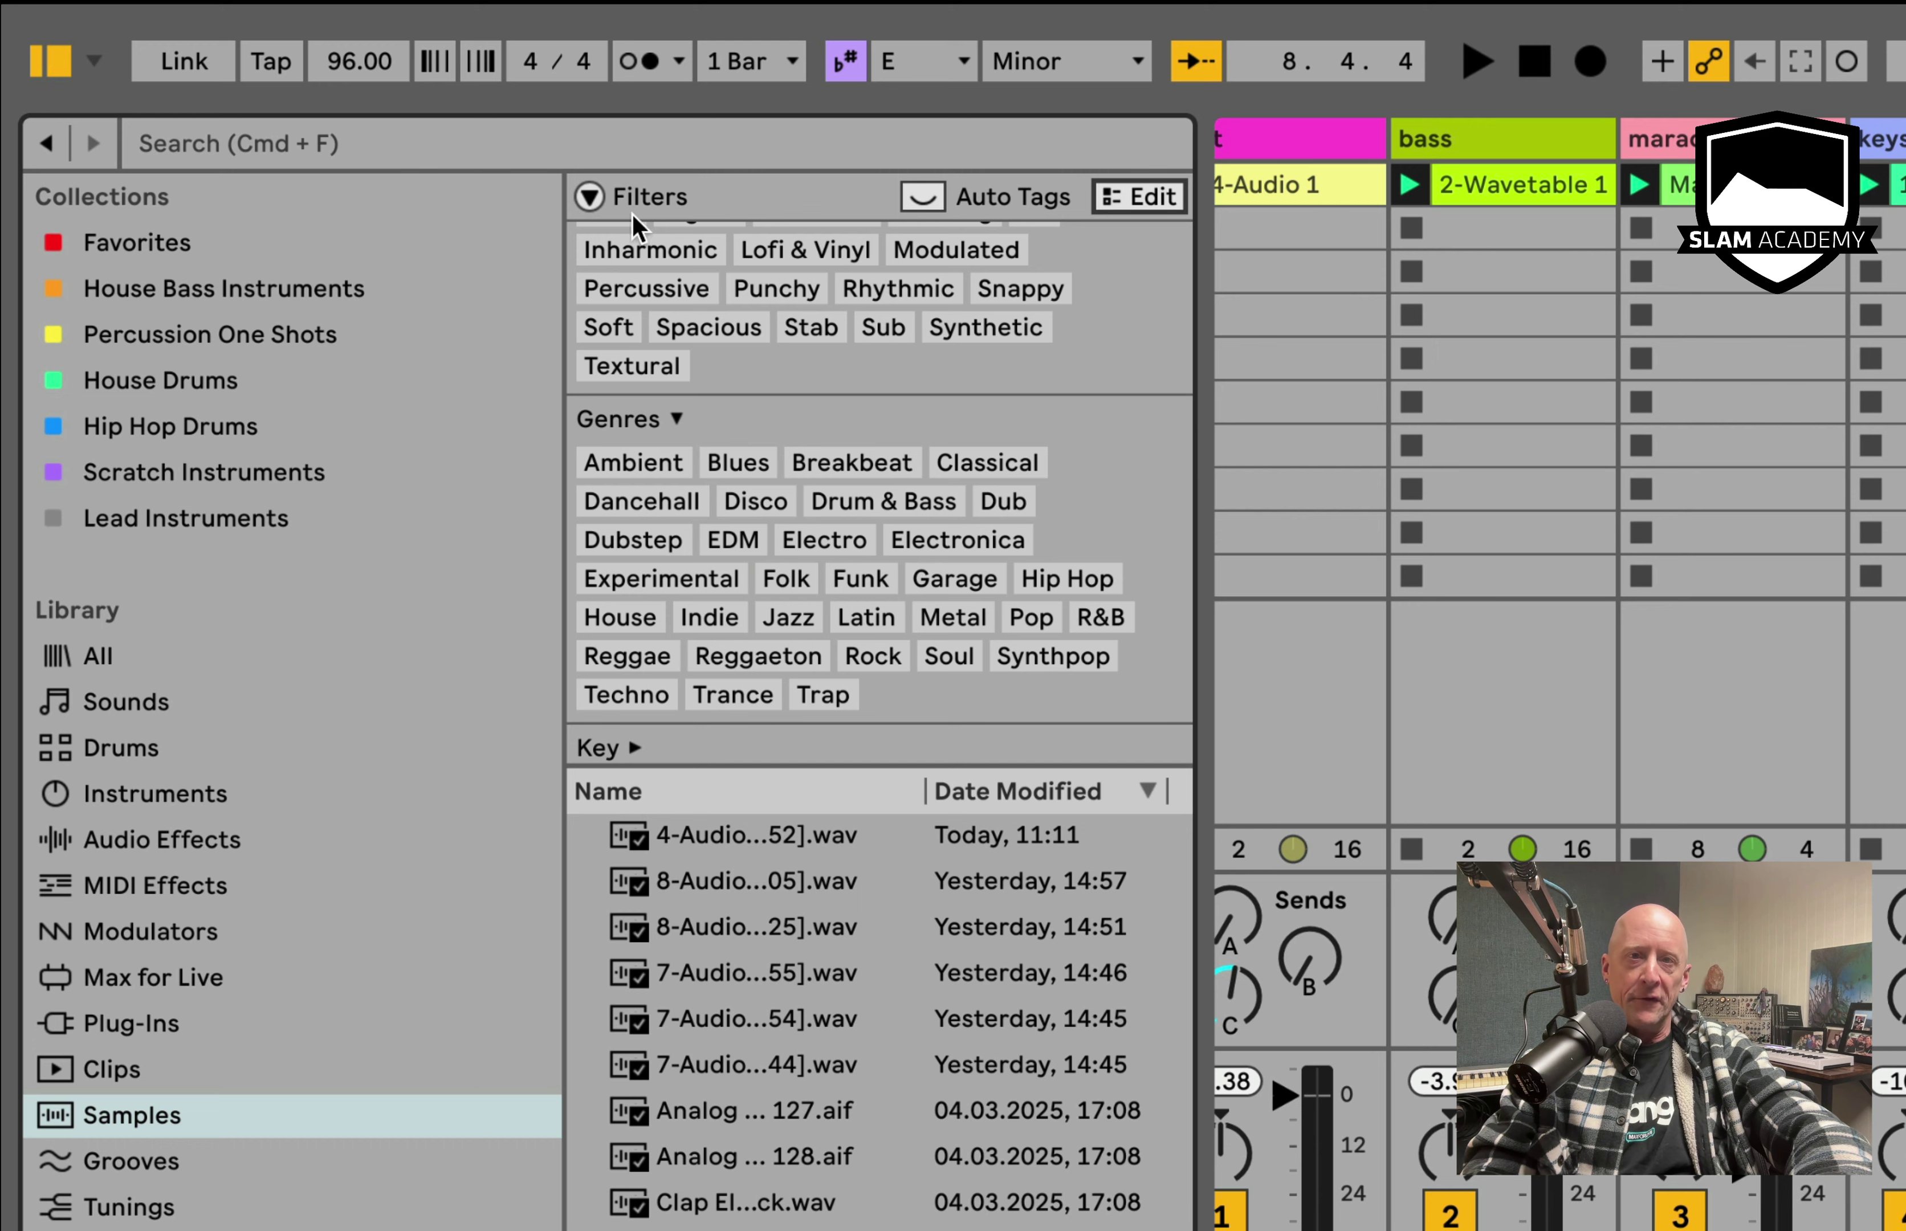
left_click(590, 197)
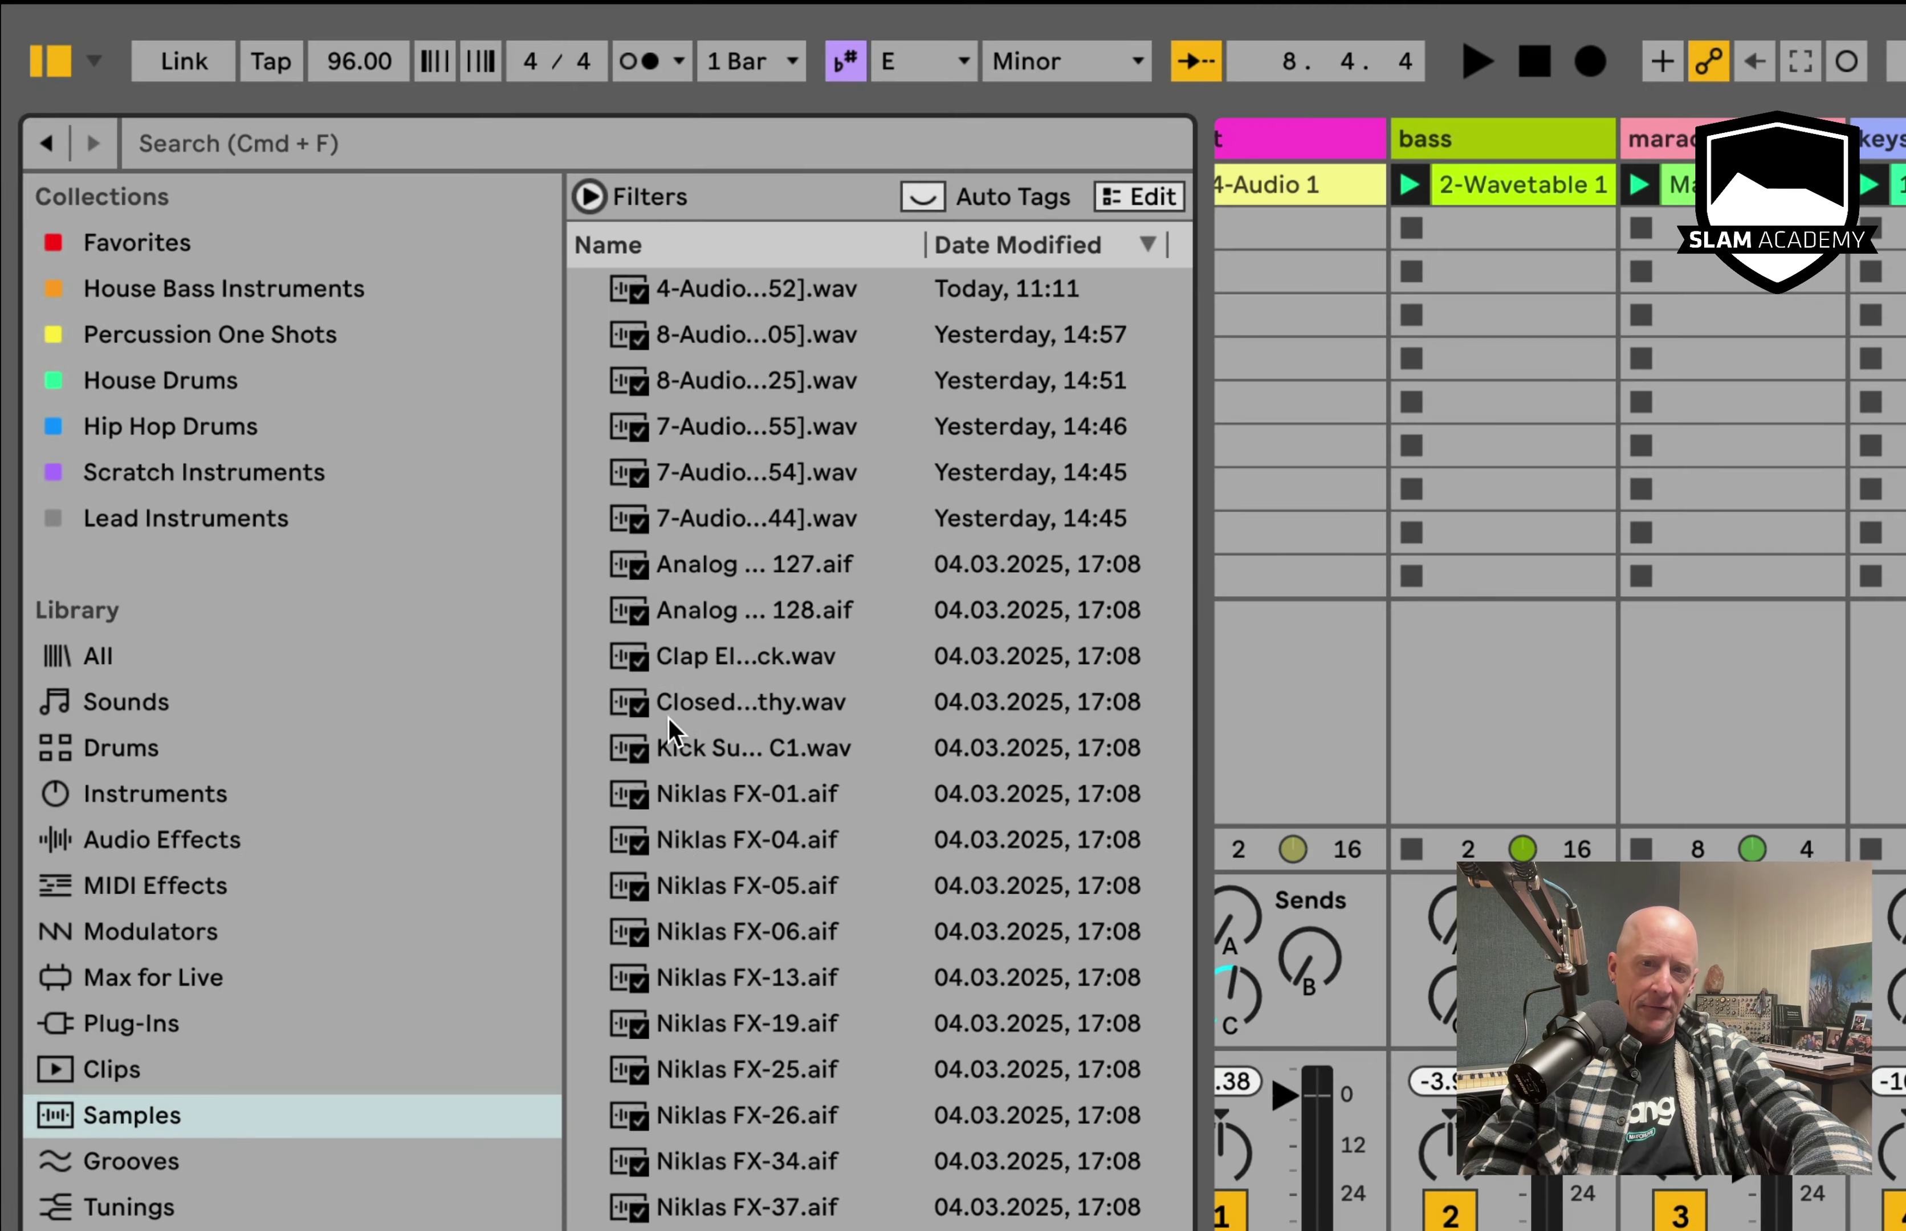
- Review the color collections available for the Kick Sub C1.wav sample, and check the Collections editing options without changing them
left_click(663, 748)
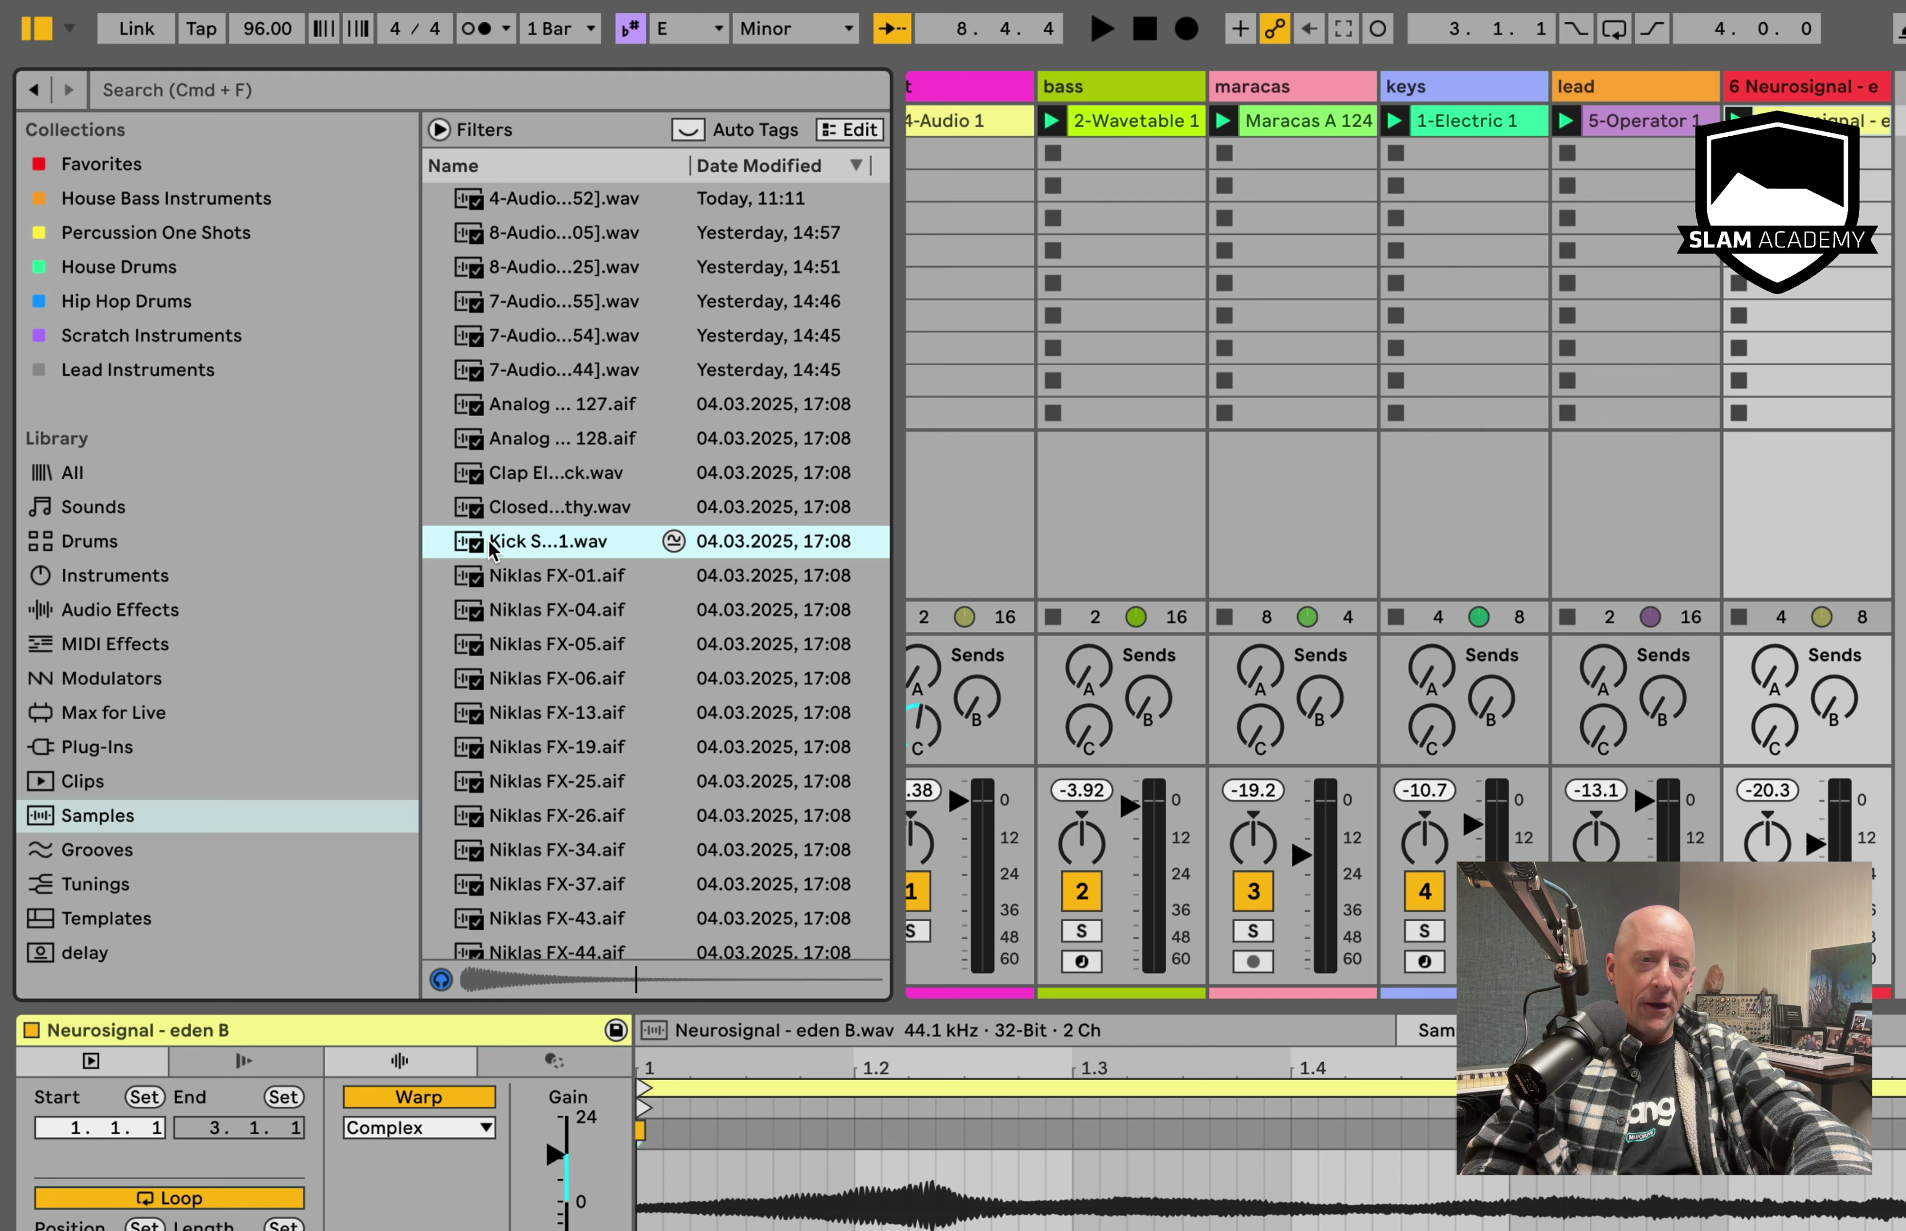
right_click(658, 759)
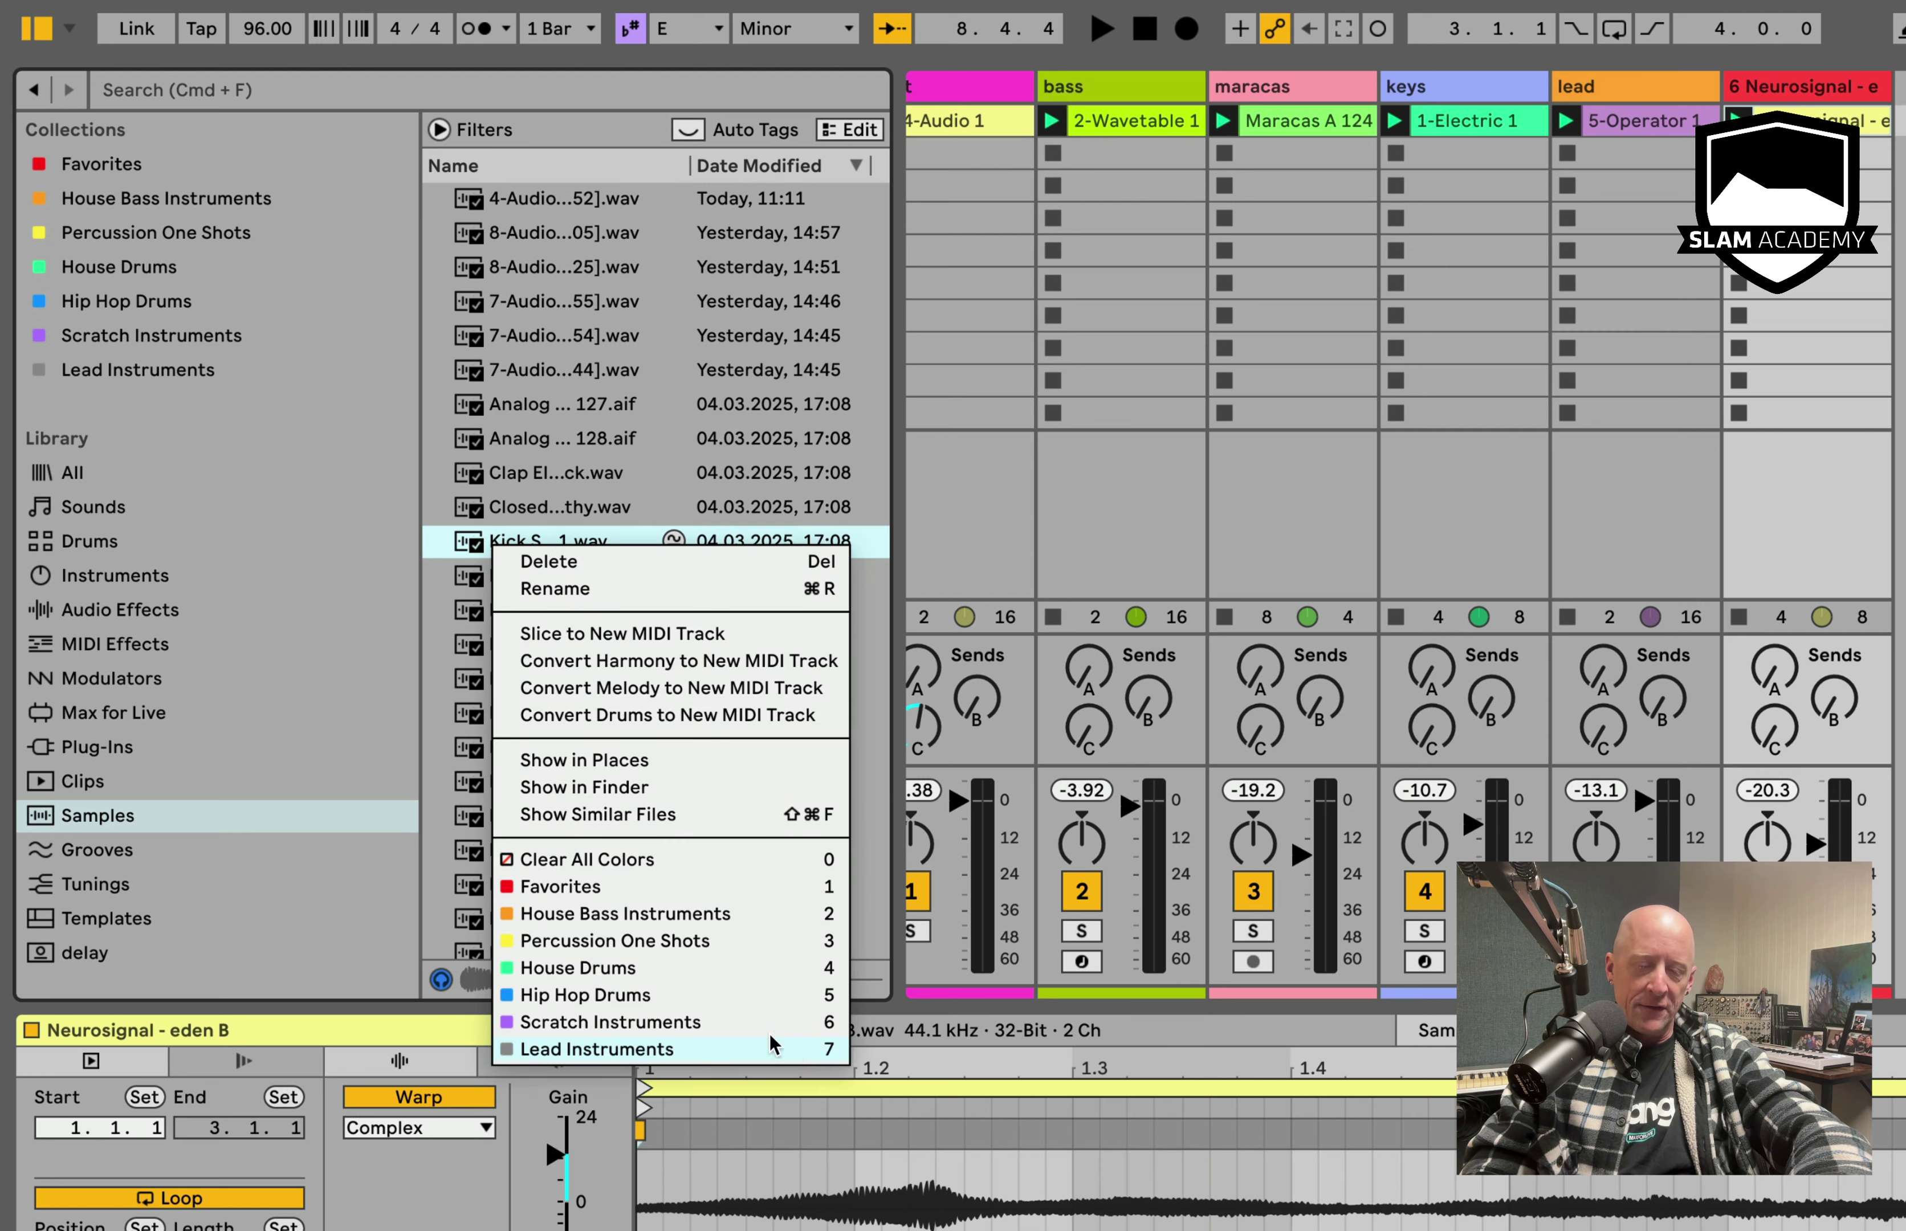
left_click(273, 328)
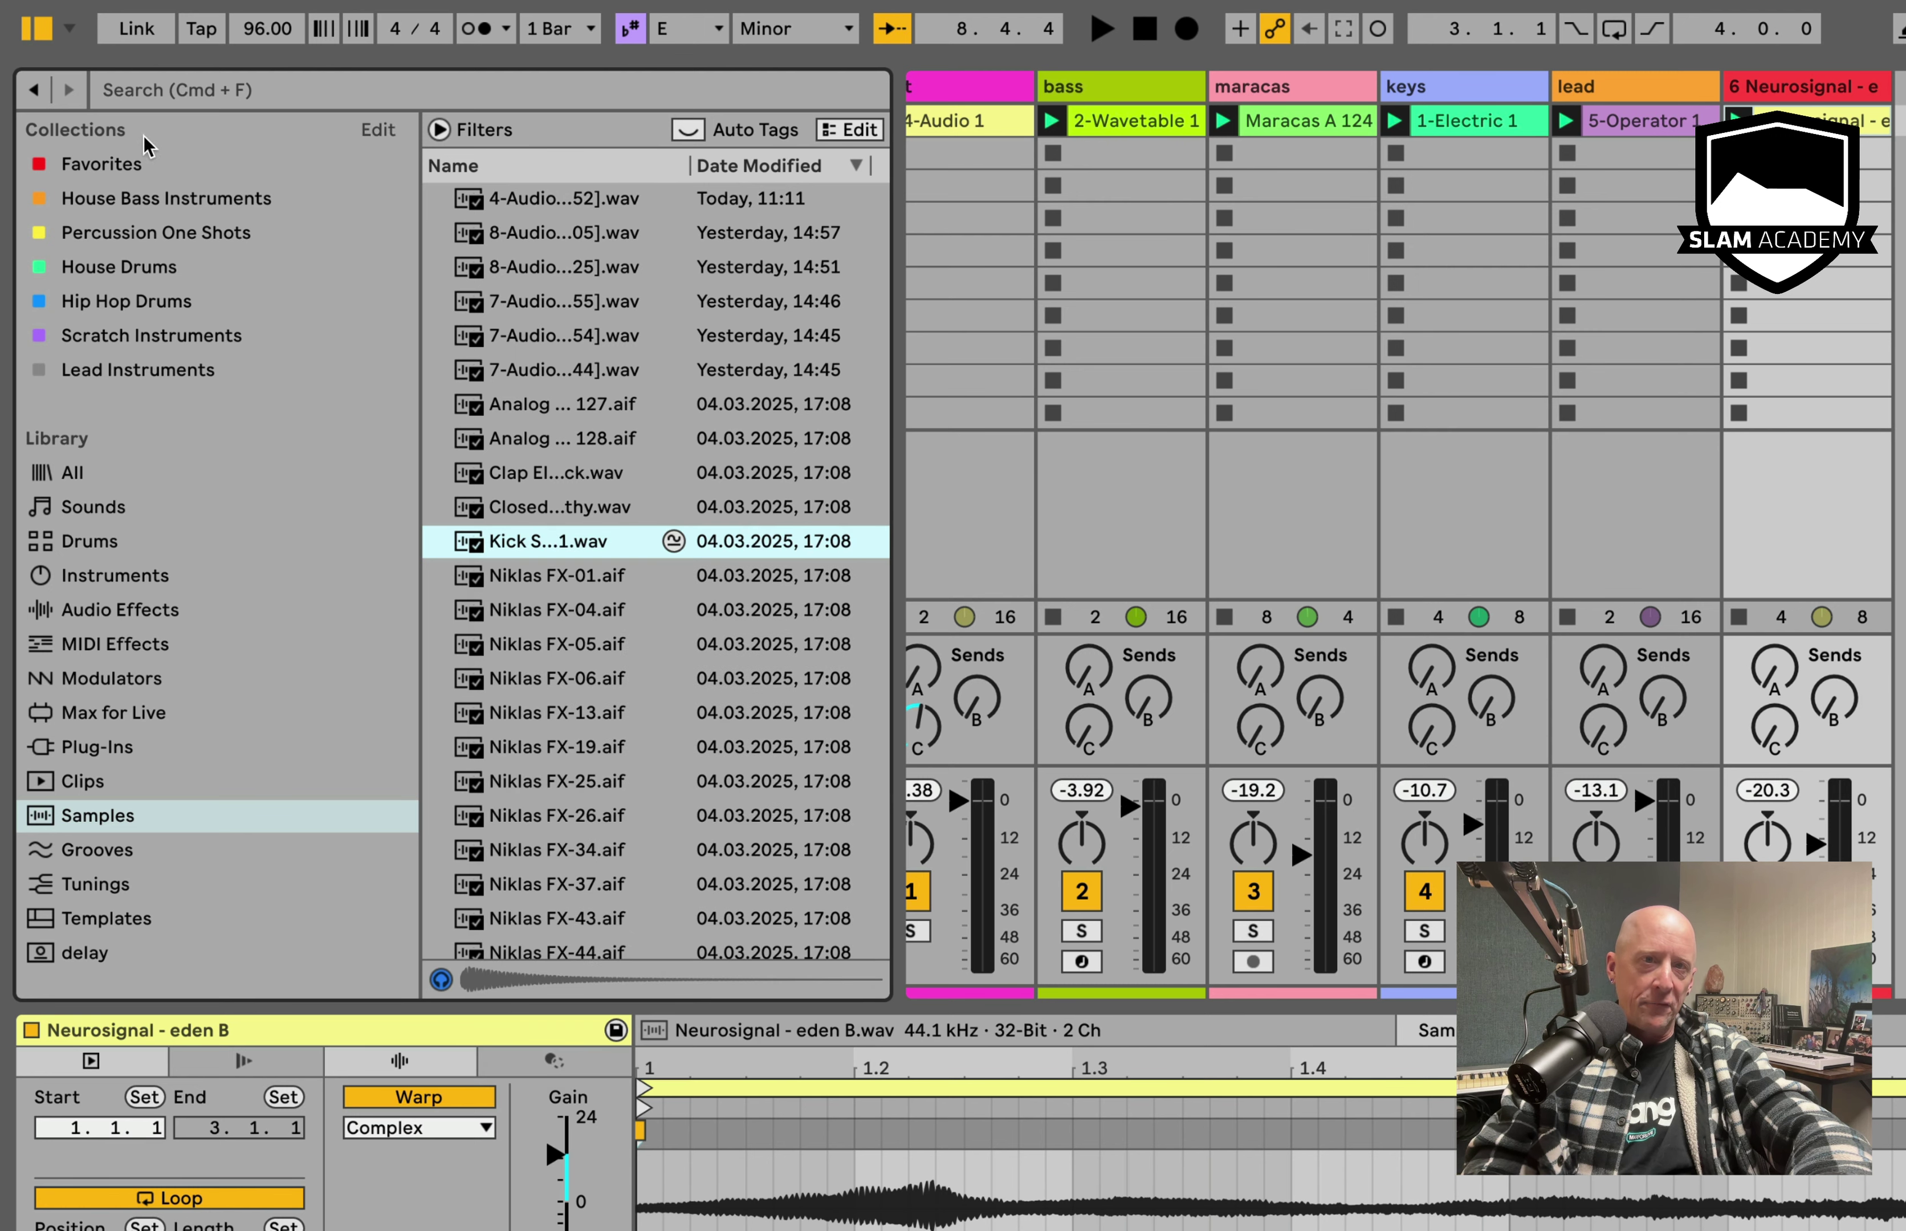
left_click(378, 130)
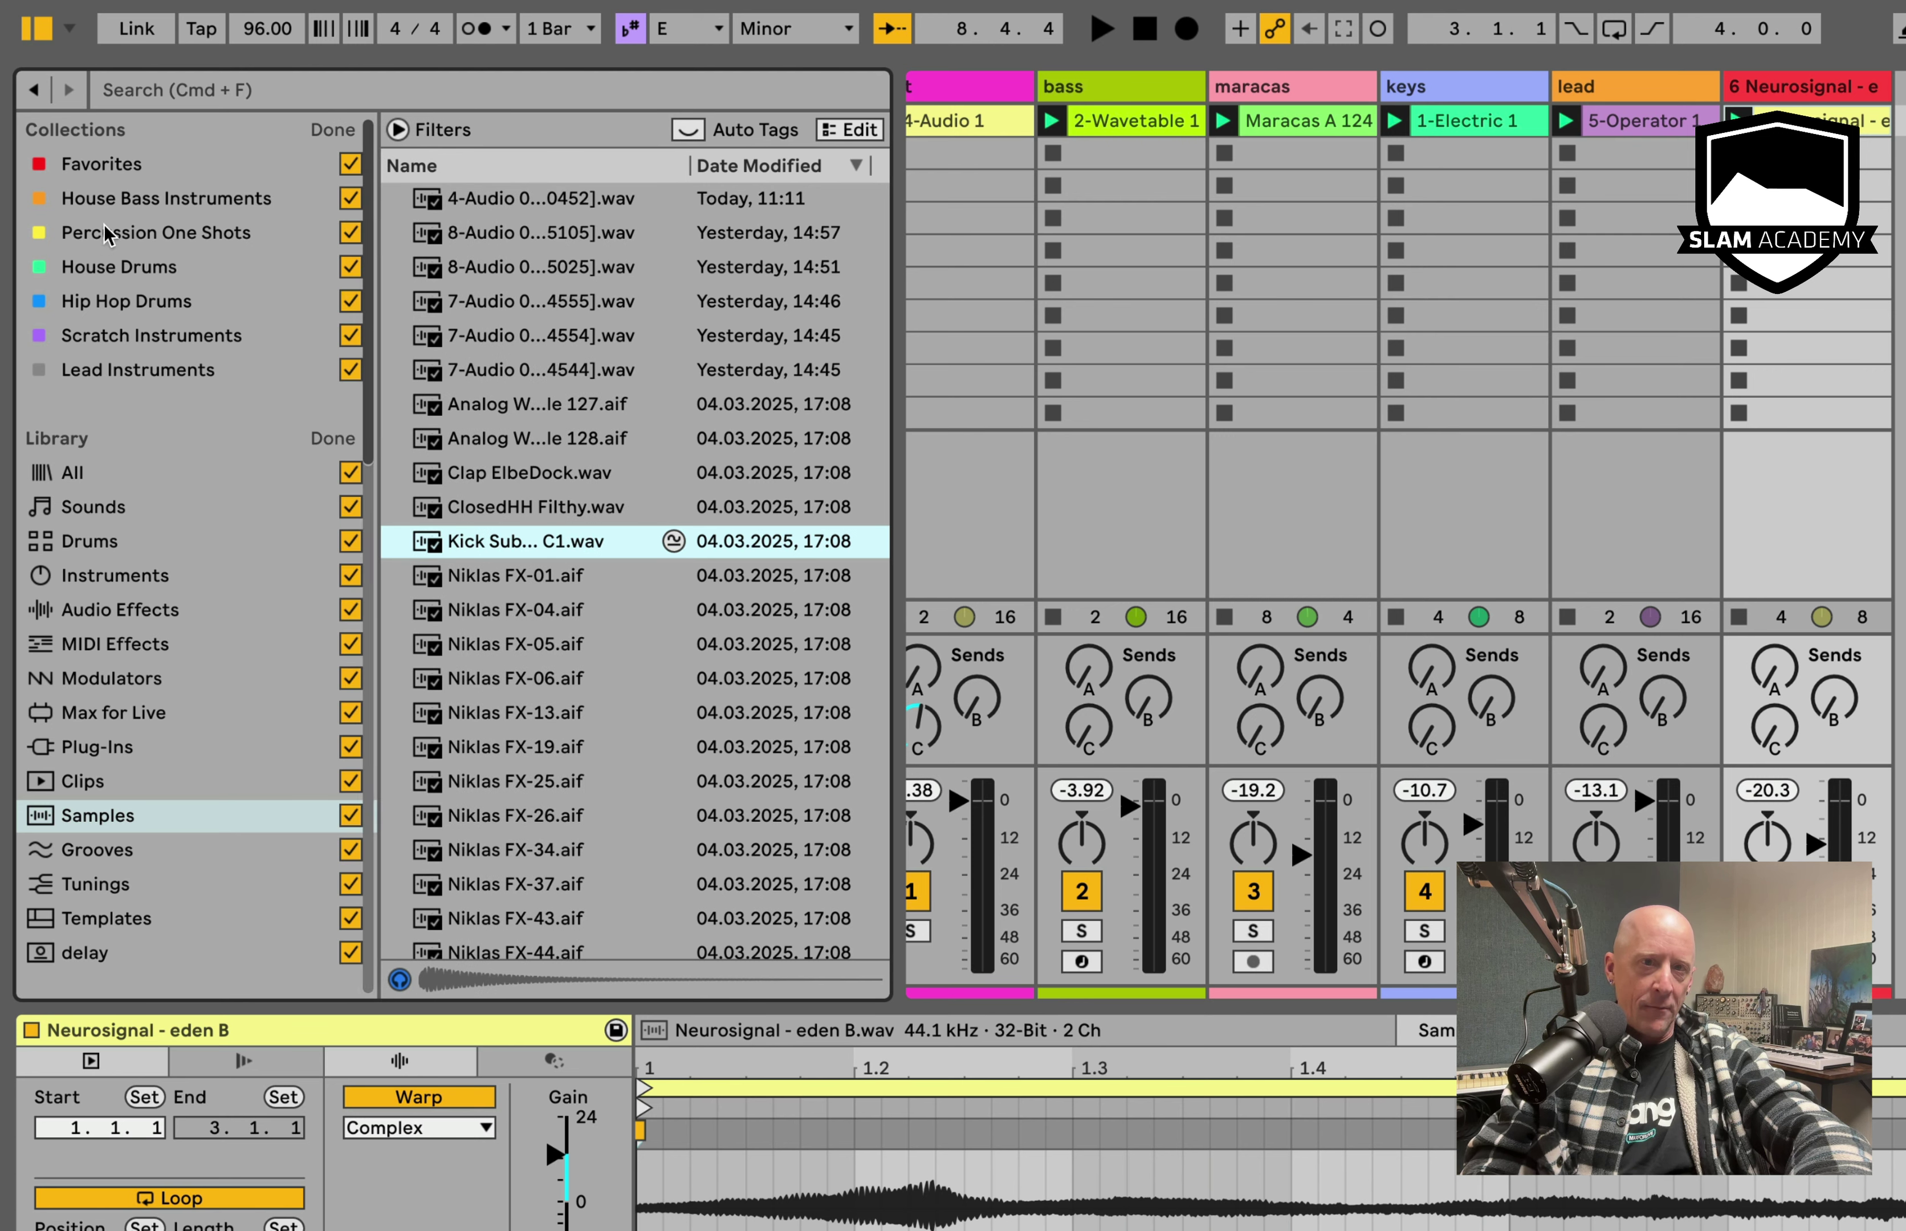
left_click(330, 133)
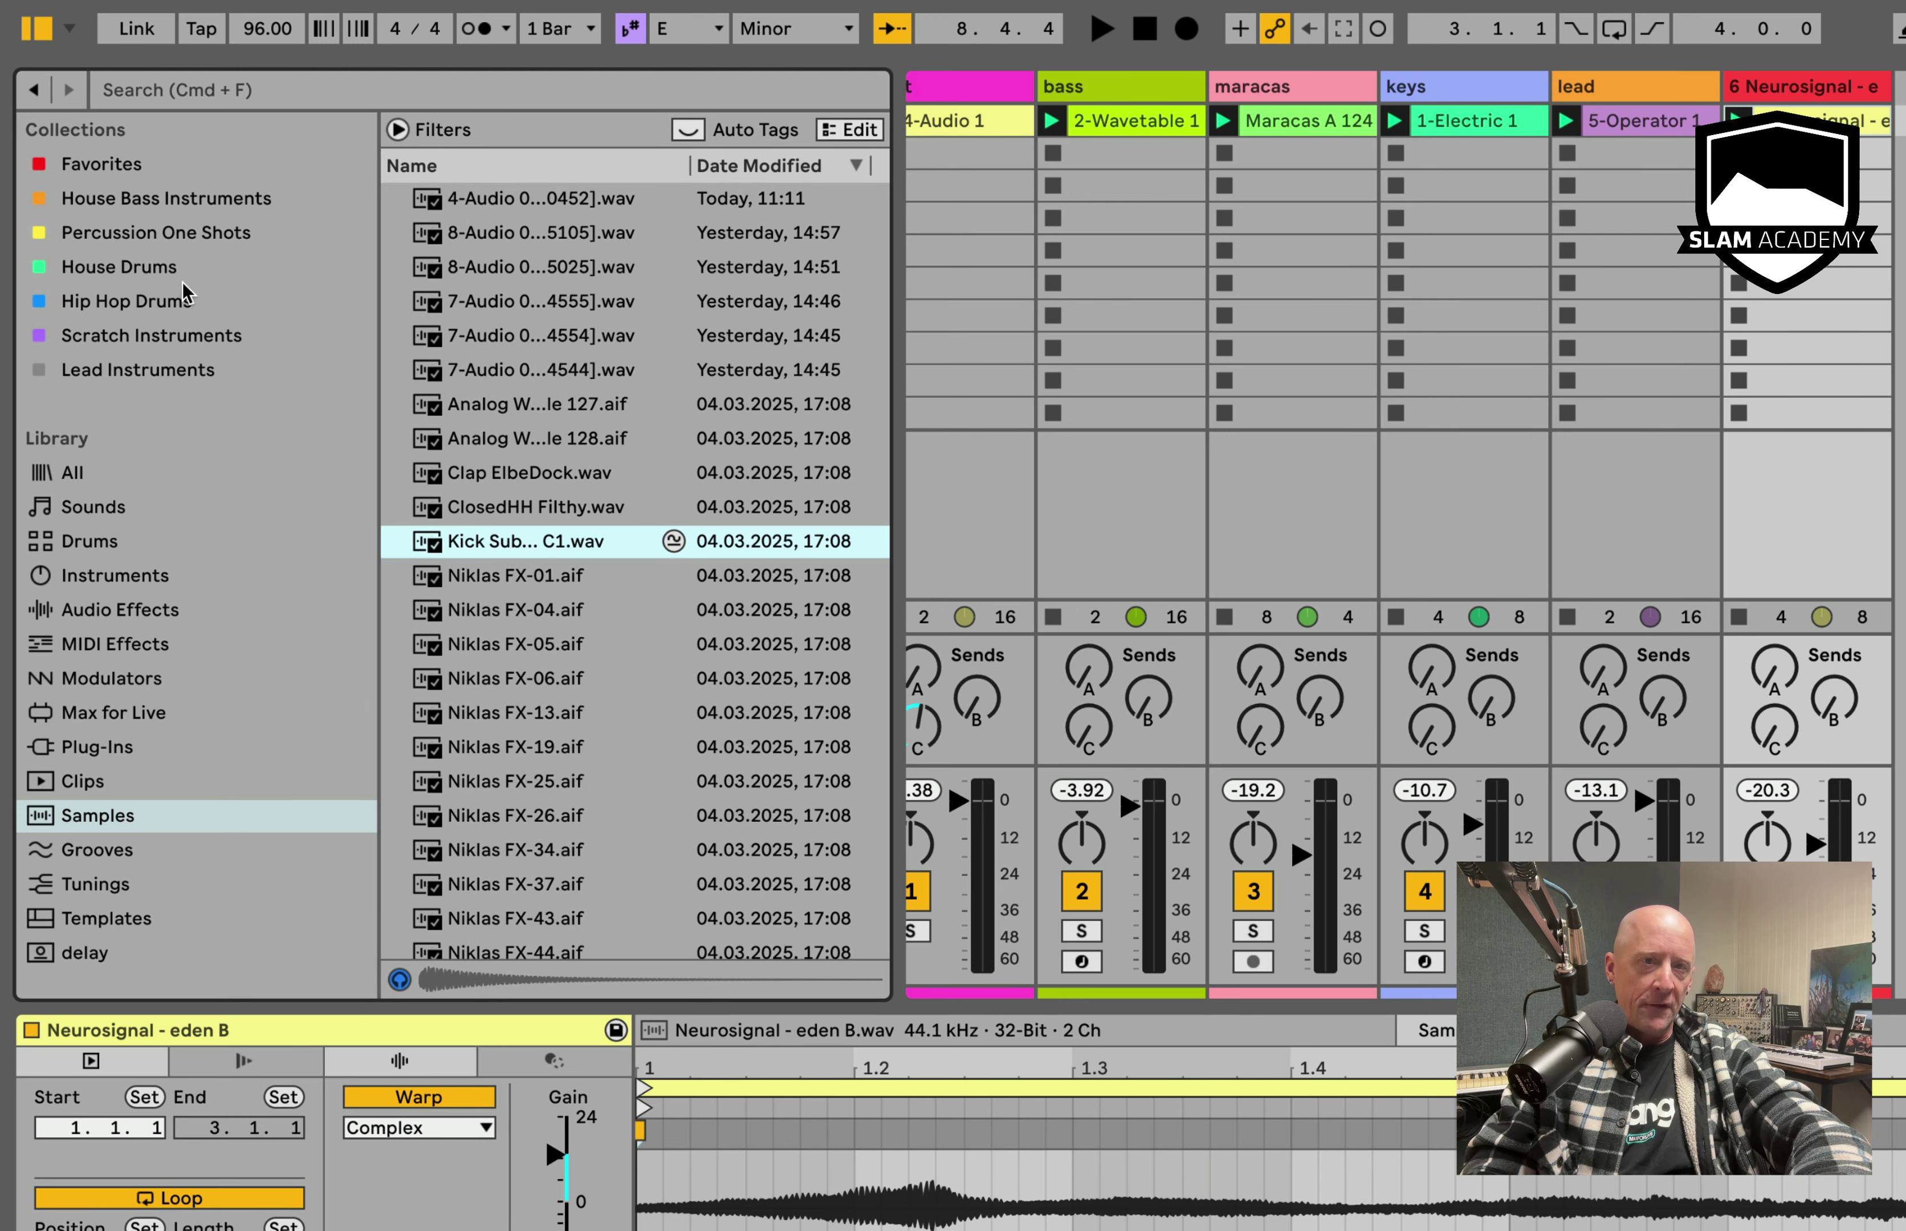